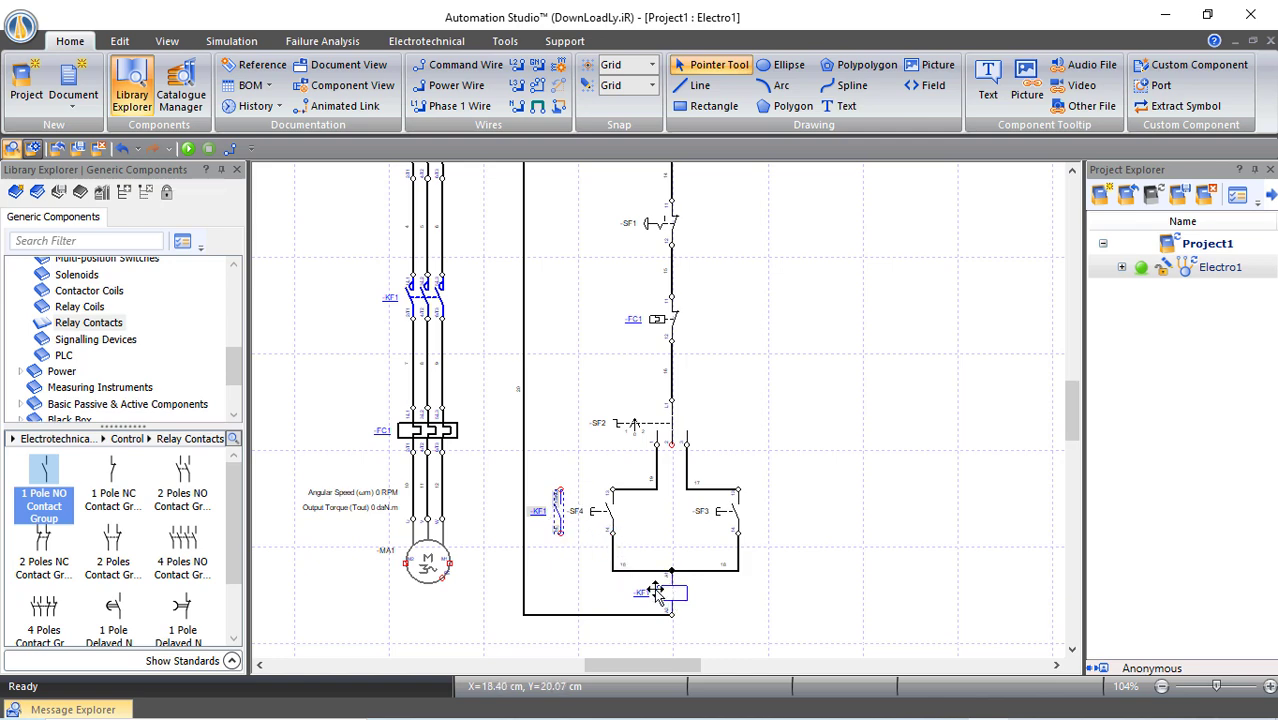
Cancel a stray wire, start the simulation, and close circuit breakers QA1 and QA2.
click(517, 87)
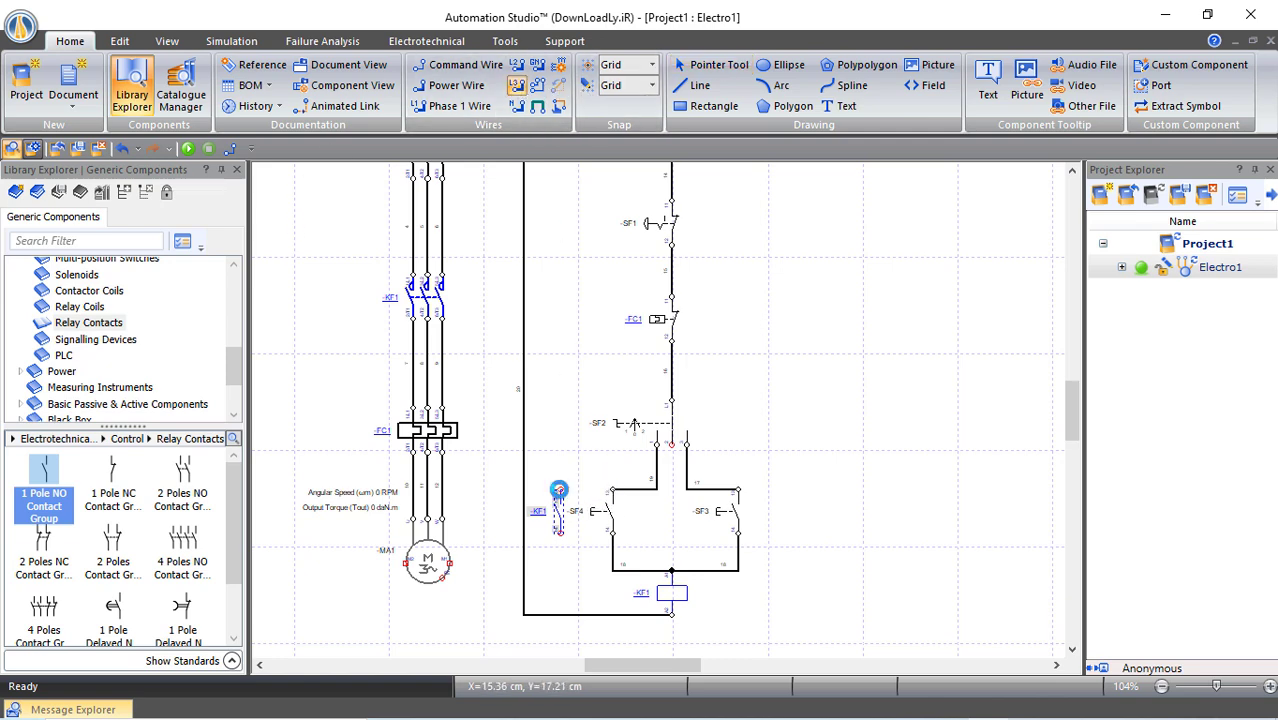
key(Escape)
click(189, 148)
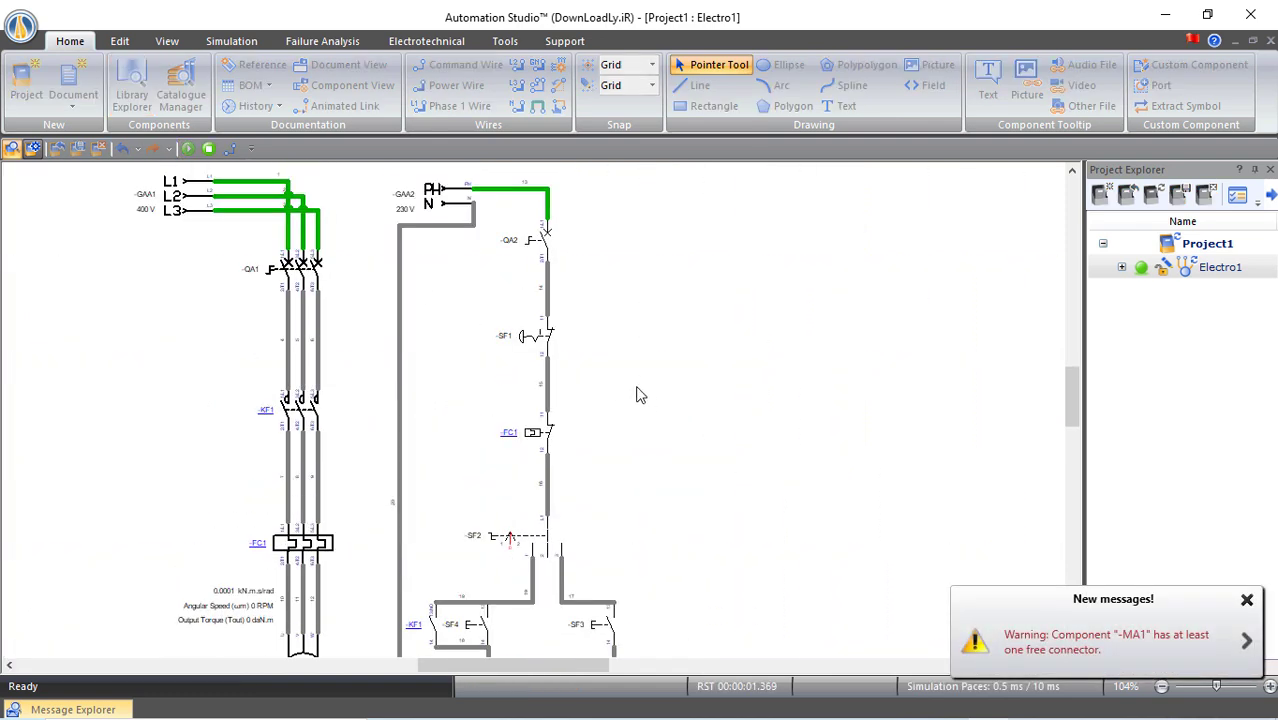
click(288, 268)
click(533, 242)
Run motor MA1 with selector SF2 and the SF3 and SF4 start buttons, energising coil KF1.
scroll(625, 295, down, 3)
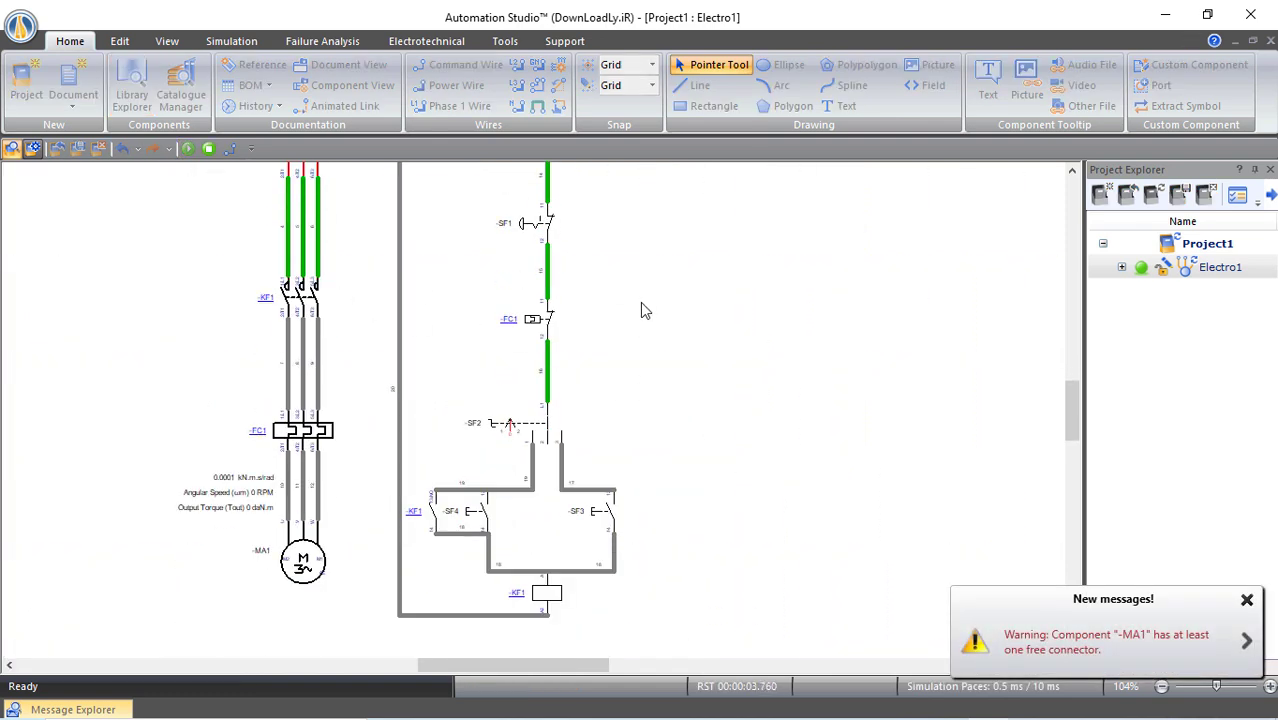
click(557, 437)
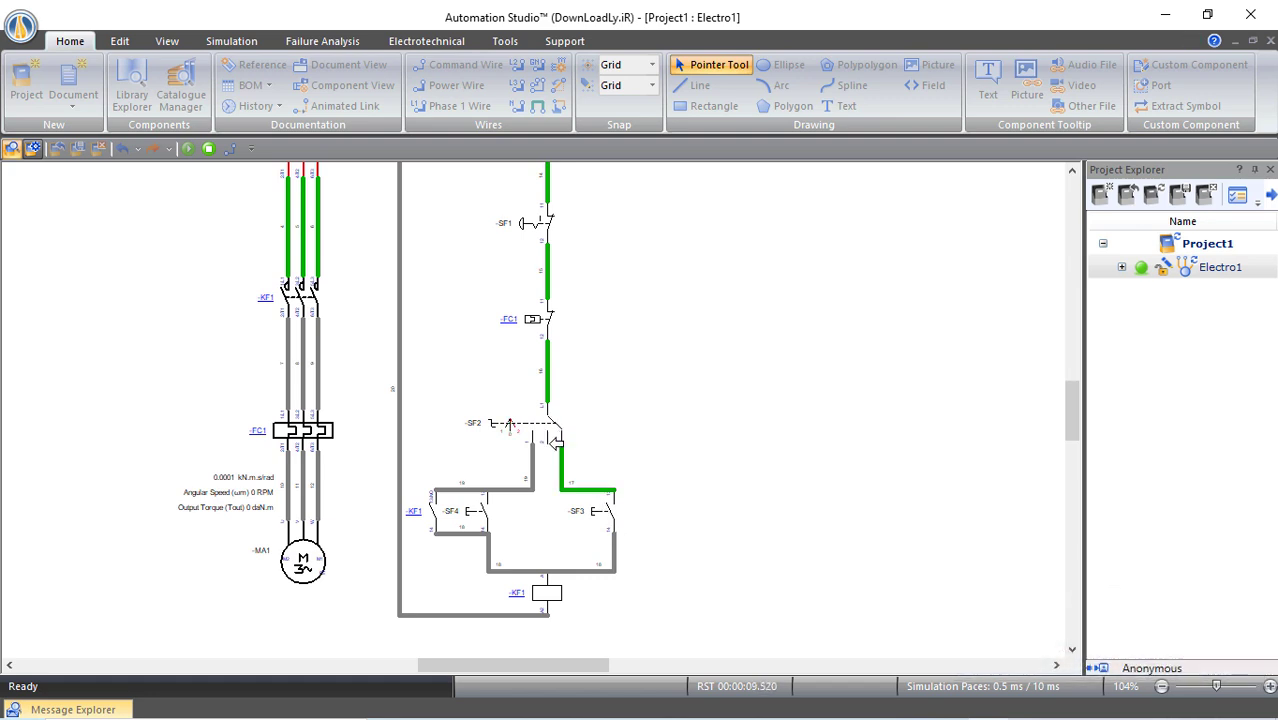
click(611, 520)
click(611, 521)
click(551, 432)
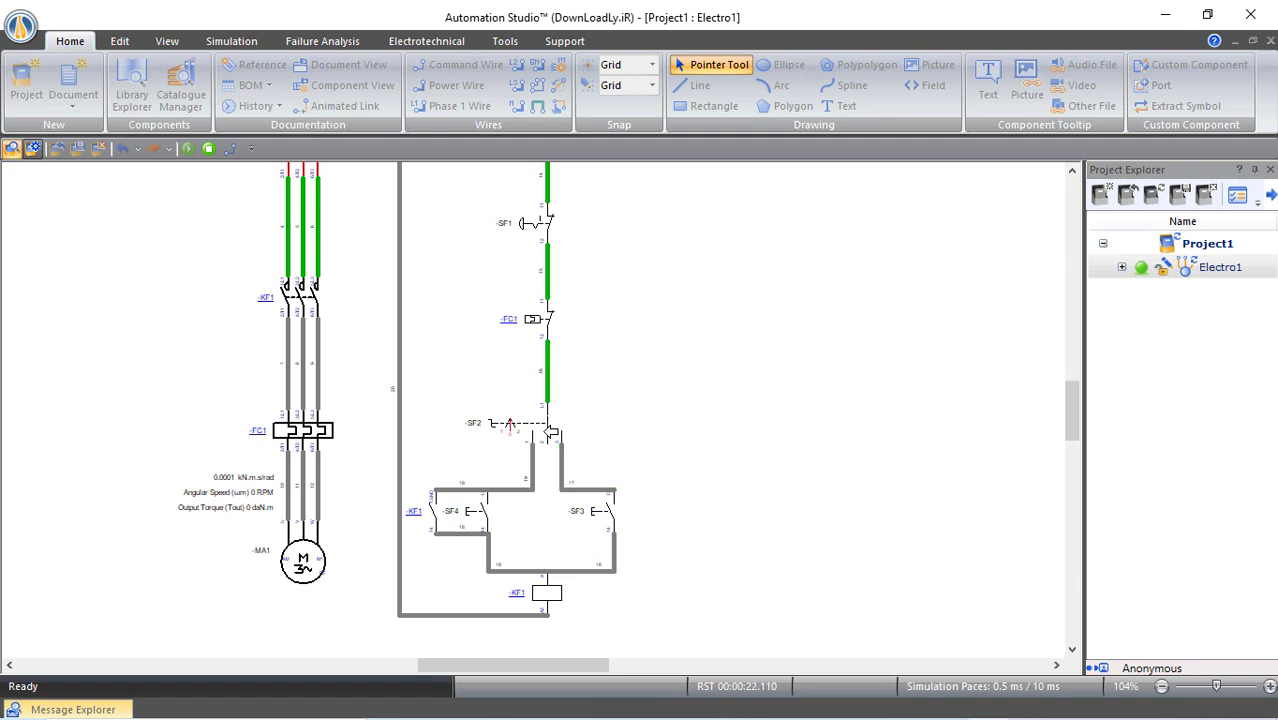
click(486, 515)
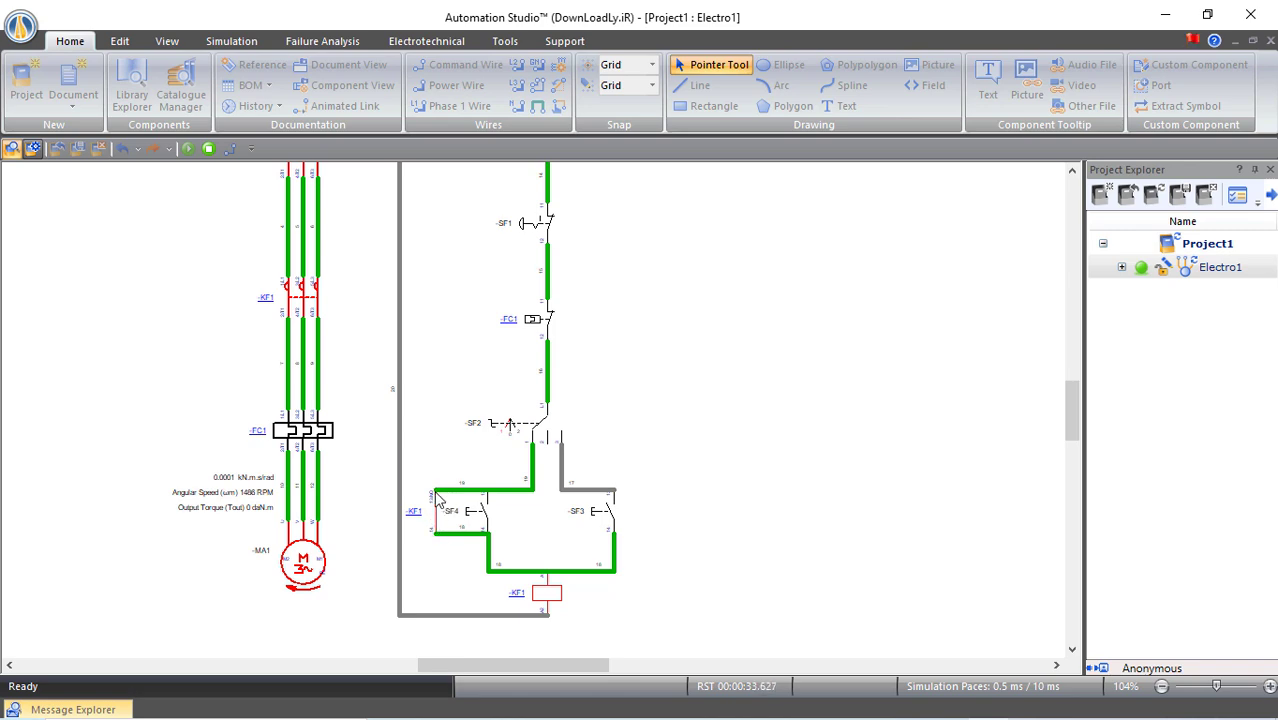
Stop the motor with SF1 and return selector SF2 to its rest position.
scroll(630, 564, up, 1)
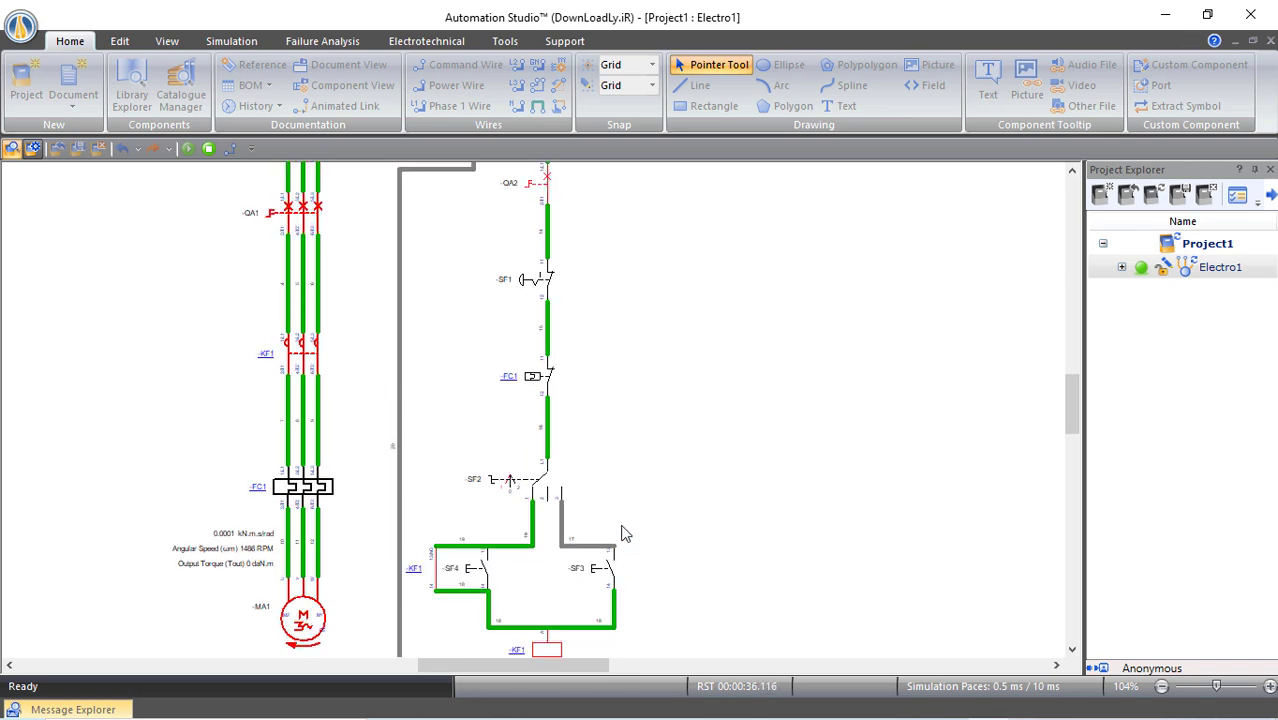
click(551, 290)
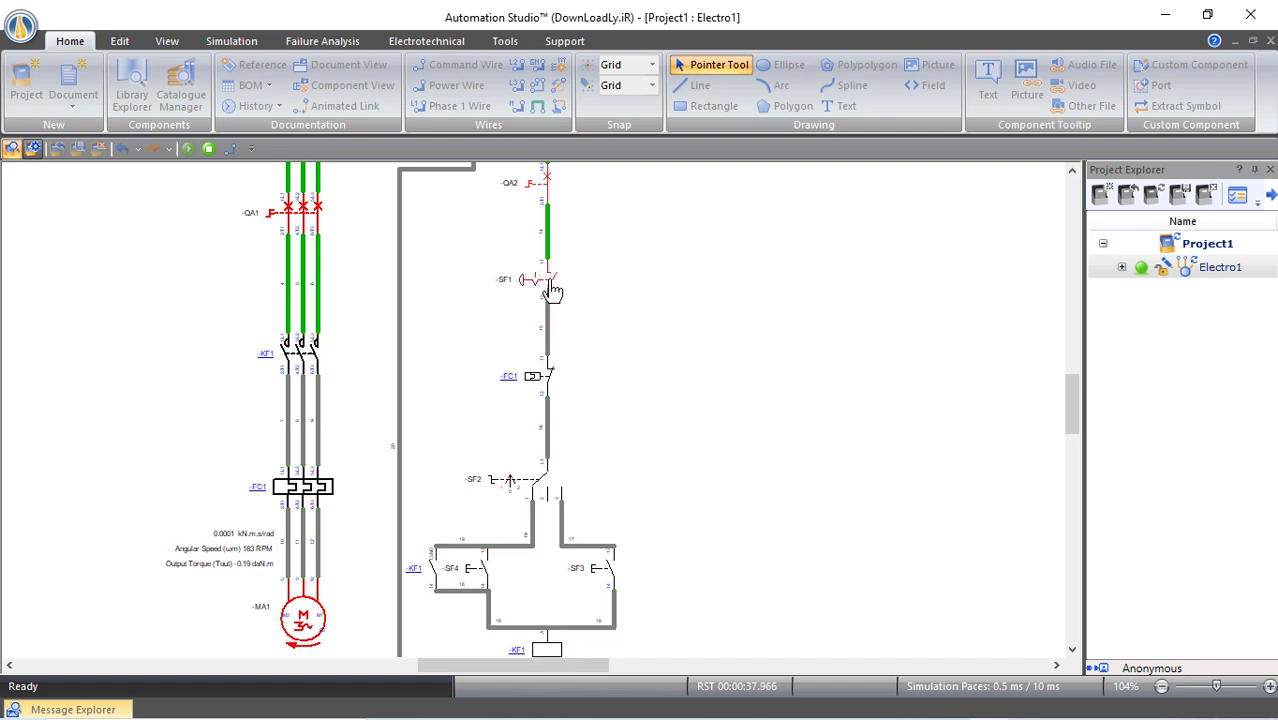
scroll(696, 340, down, 1)
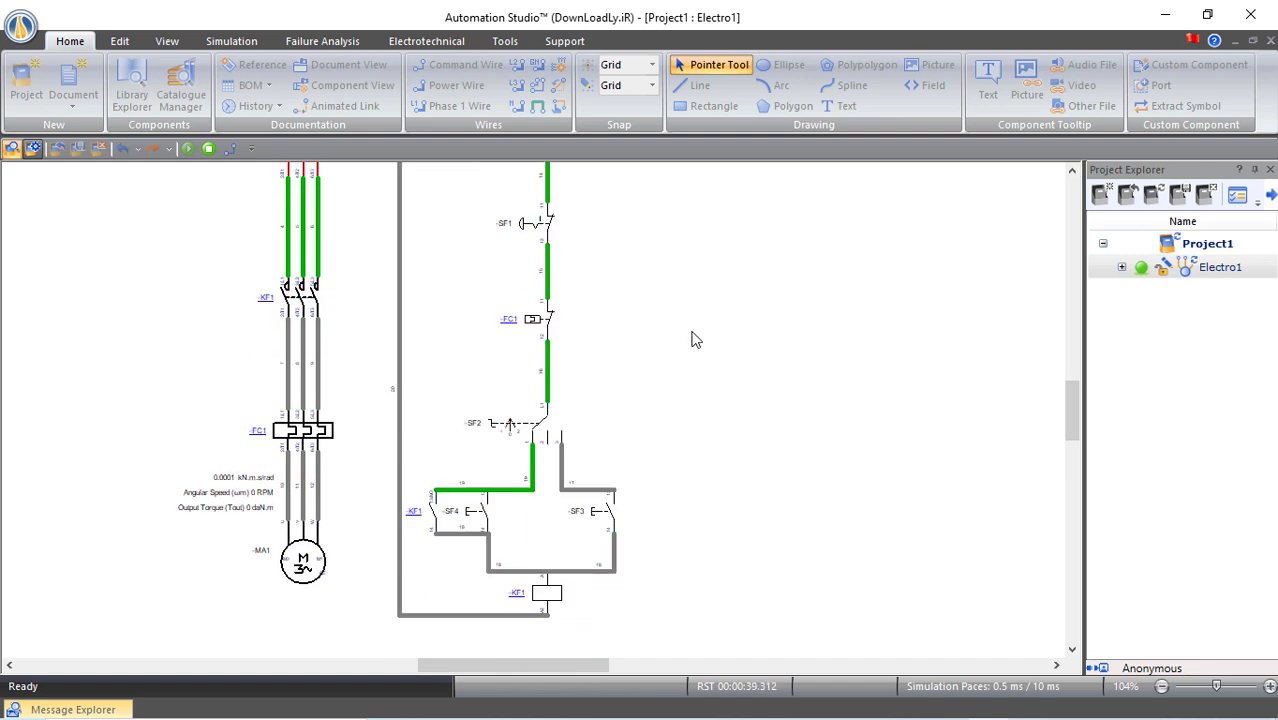
click(540, 437)
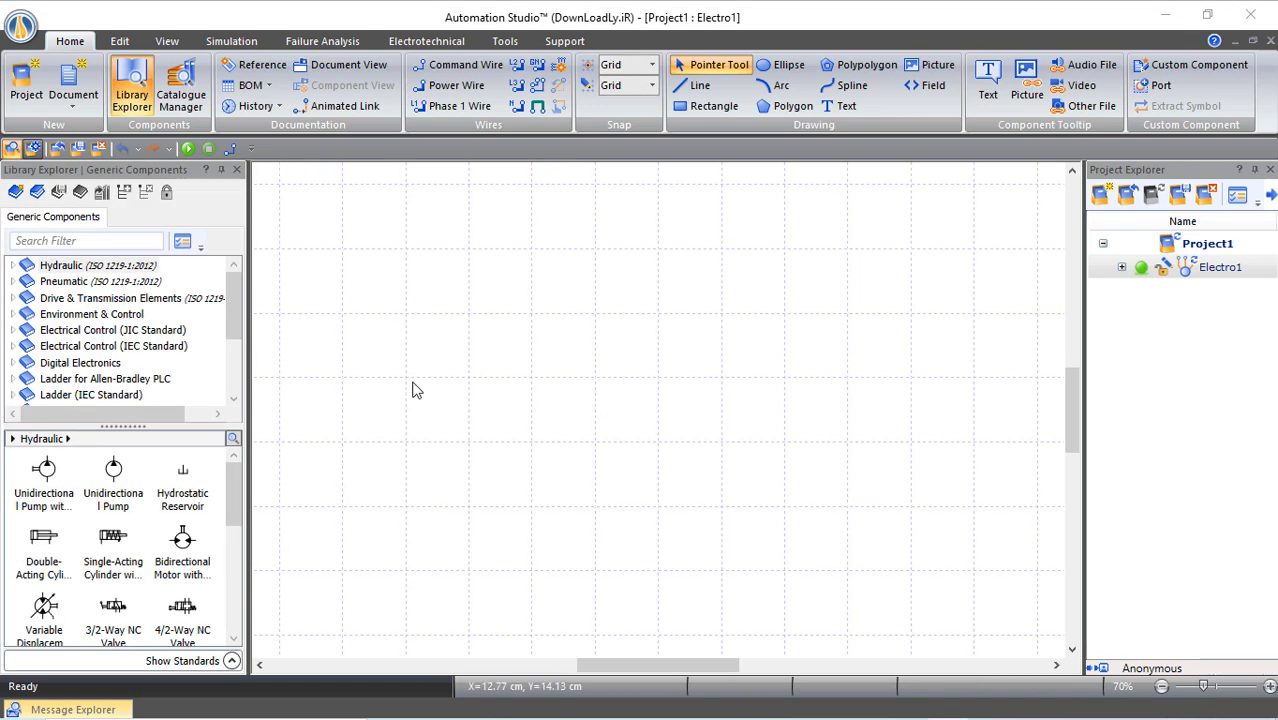
Expand Electrotechnical IEC > Power > Energy Sources > 3-Phase and drag a 3-Phase Source toward the sheet.
drag(232, 297, 227, 362)
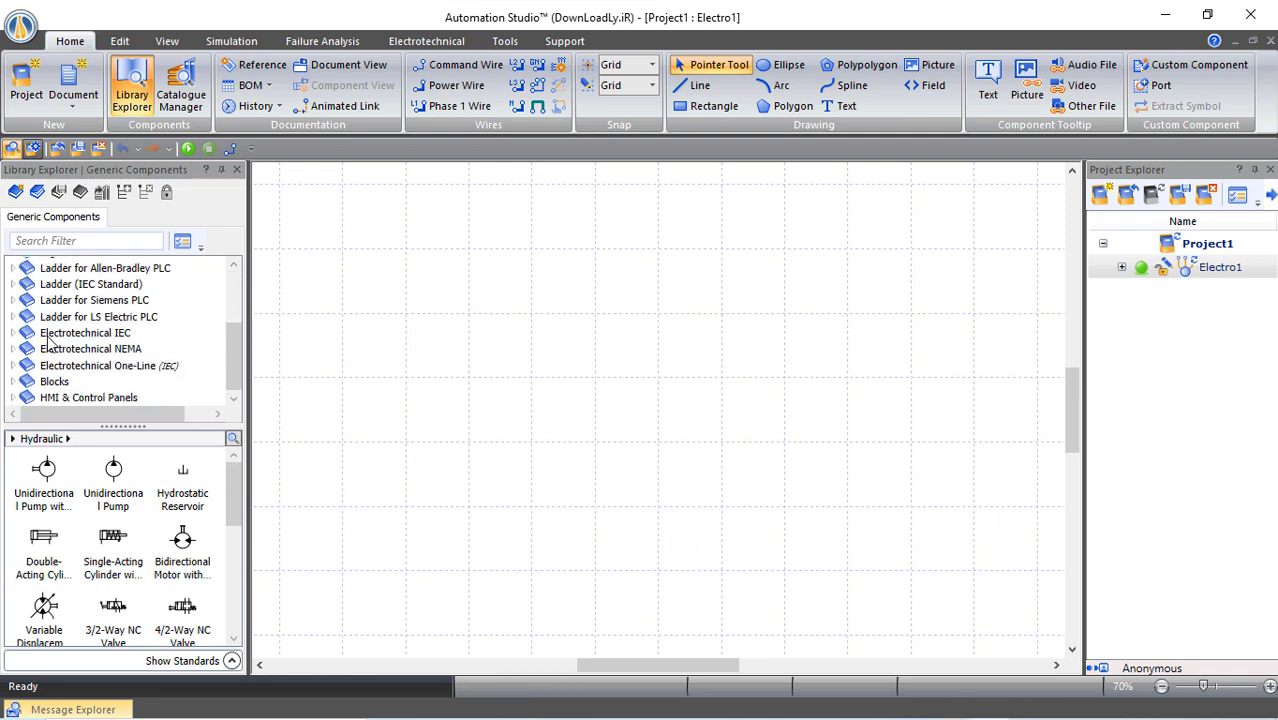
click(14, 342)
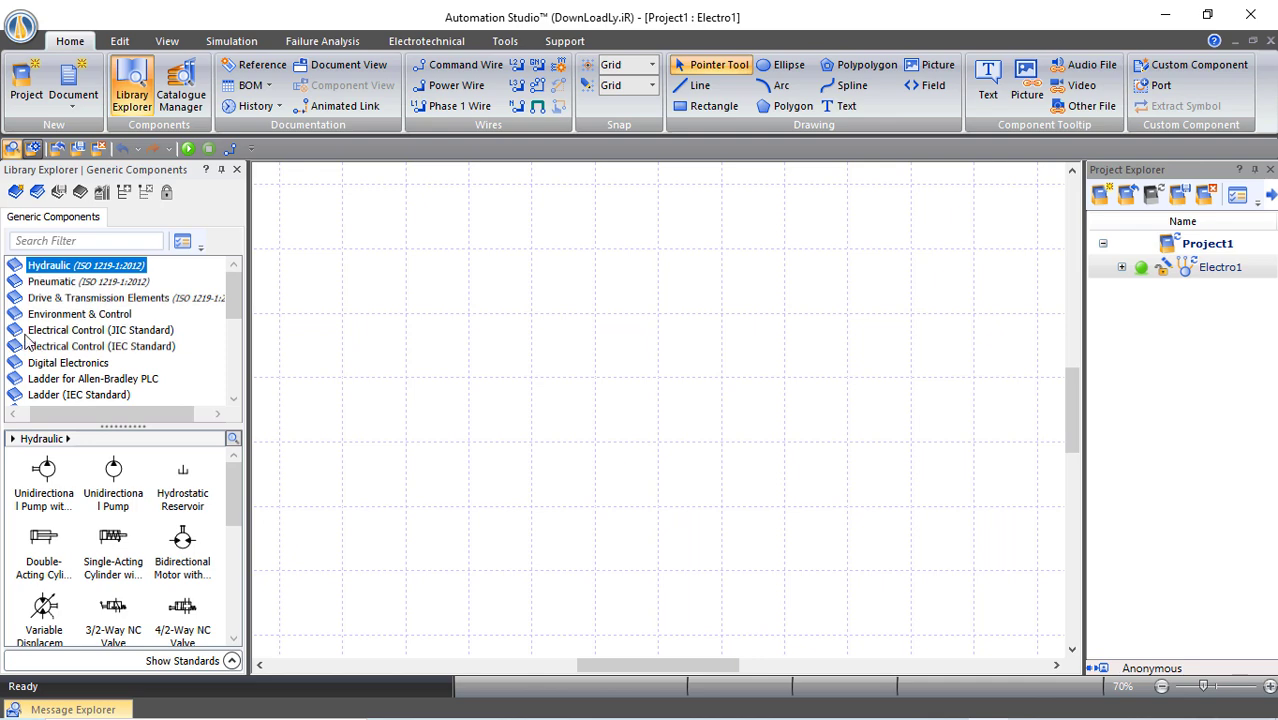
scroll(20, 335, down, 4)
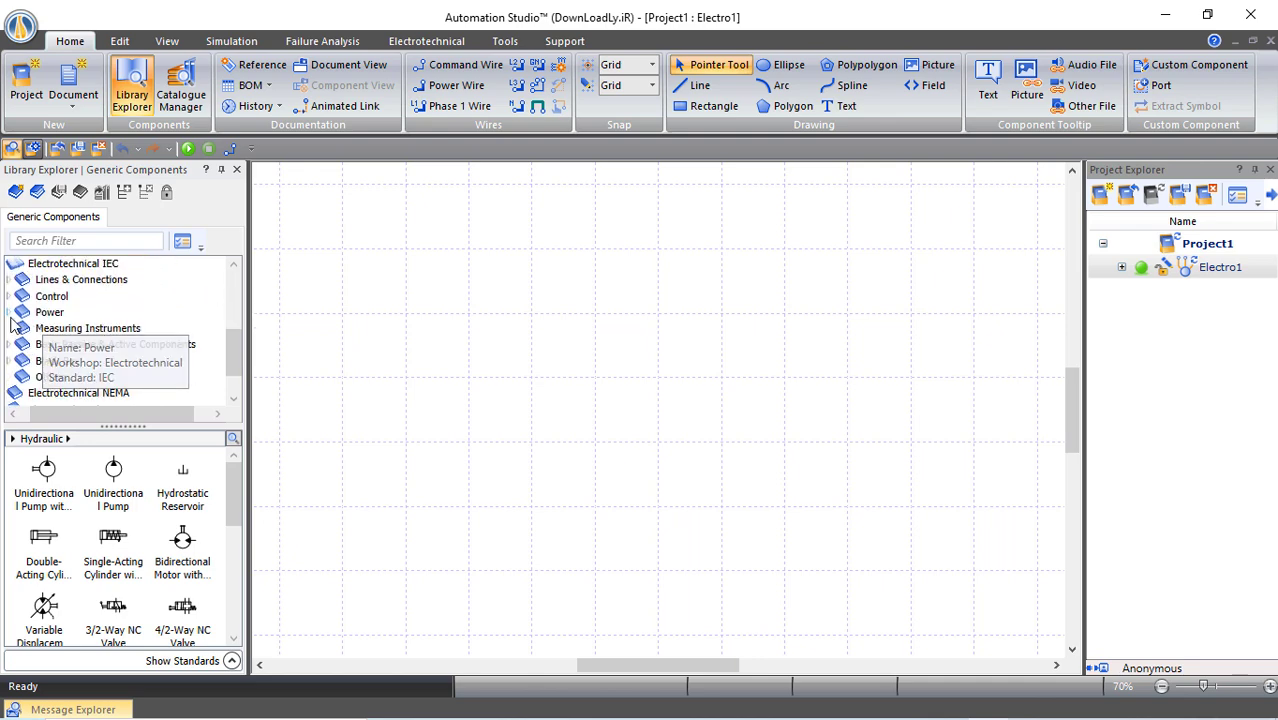
click(19, 314)
click(28, 329)
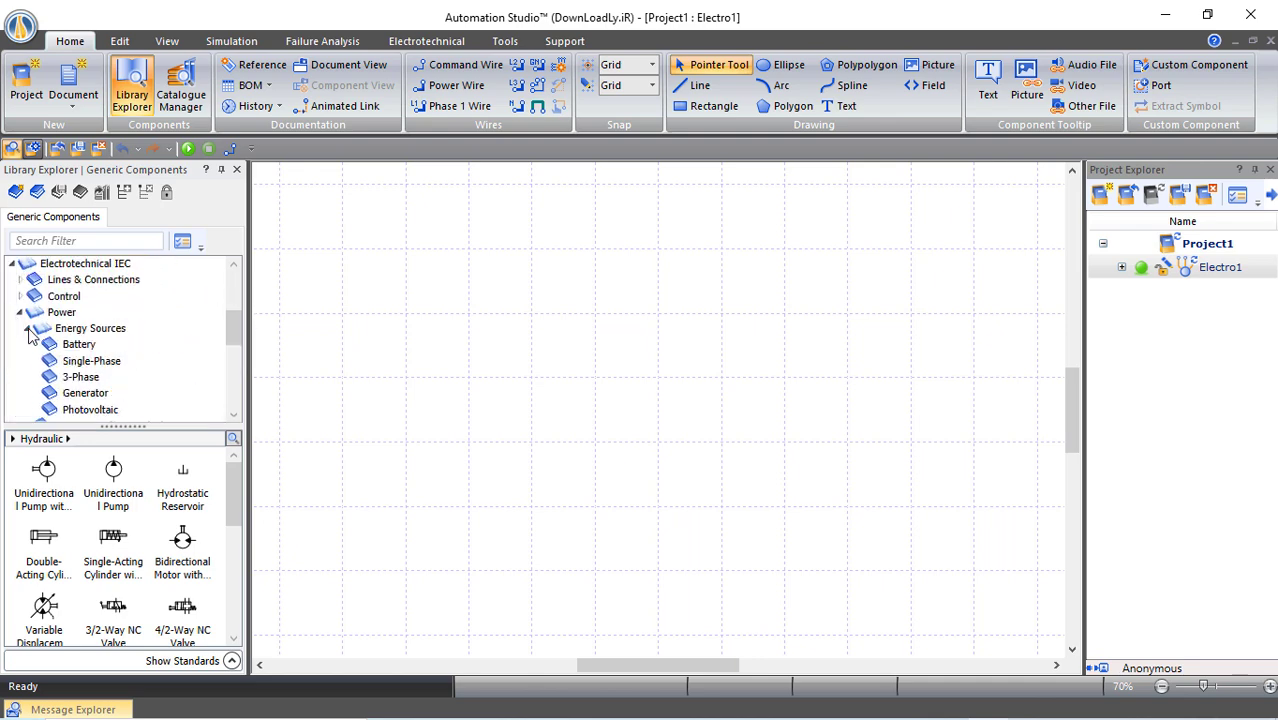
click(78, 378)
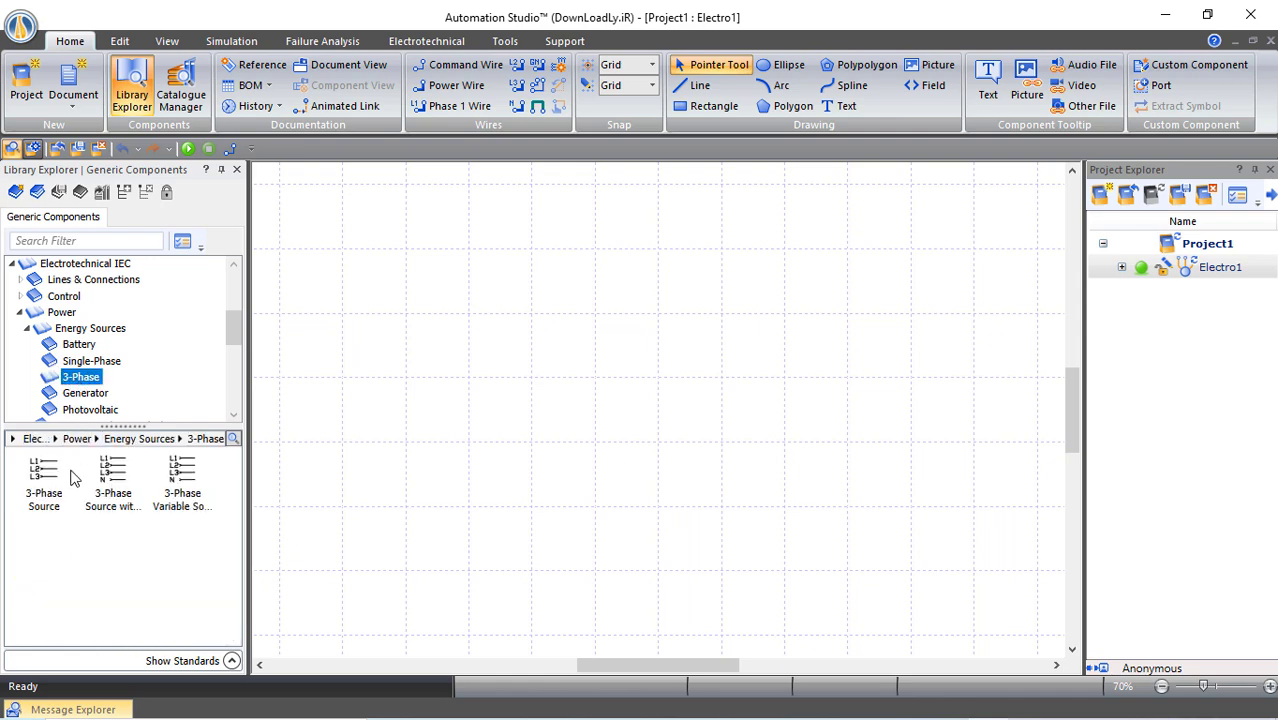
drag(54, 456, 353, 192)
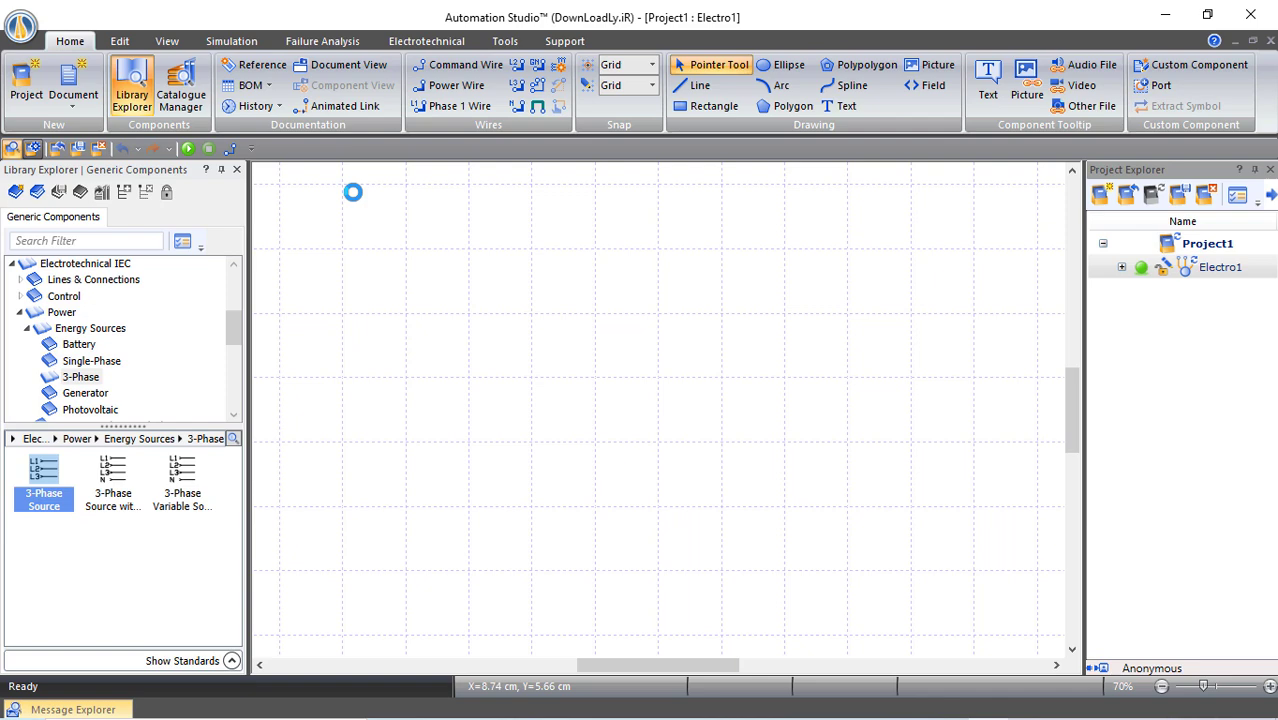
Drop the 3-Phase Source, then add a 3-pole circuit breaker and a 3-pole thermal relay beneath it.
click(27, 330)
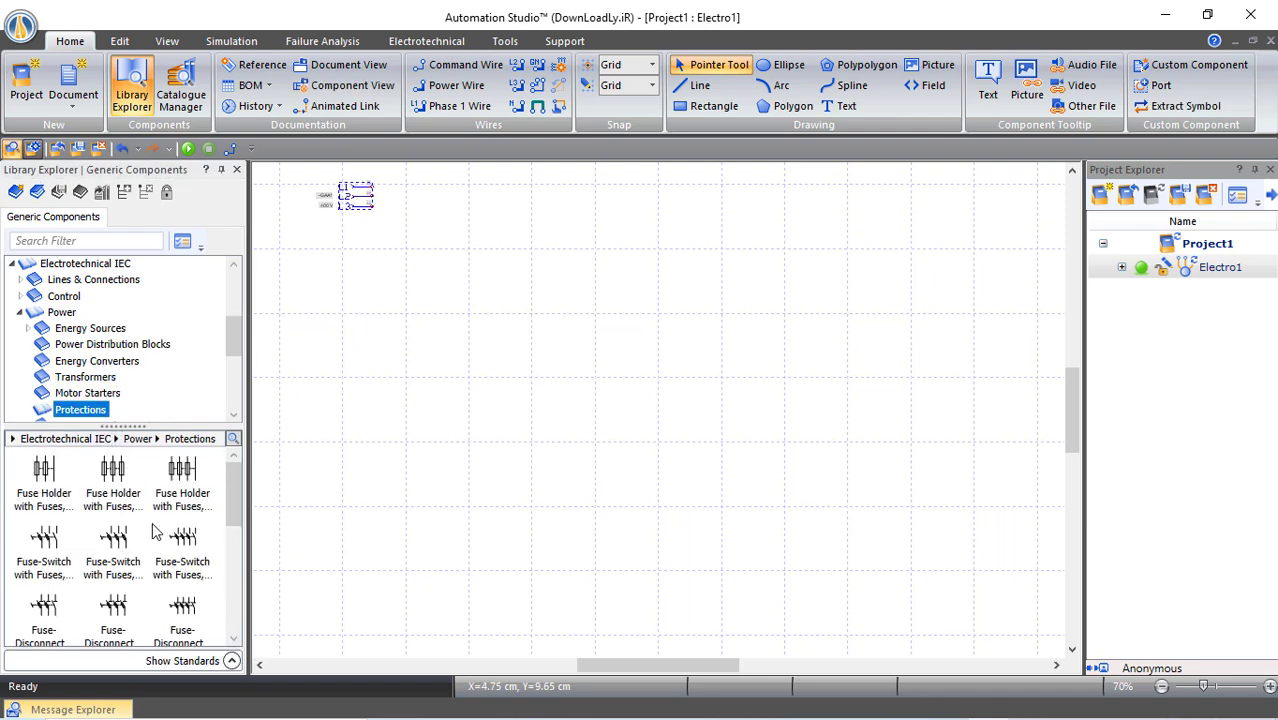
scroll(155, 532, down, 5)
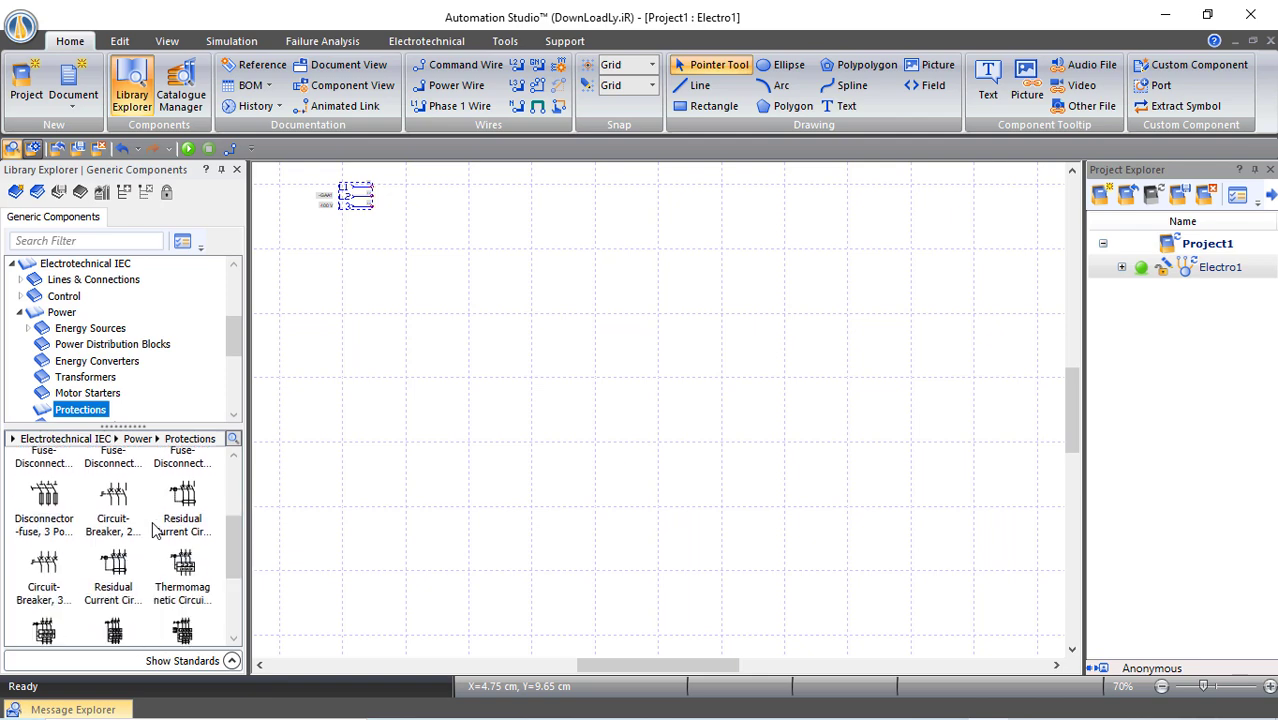
drag(50, 578, 430, 244)
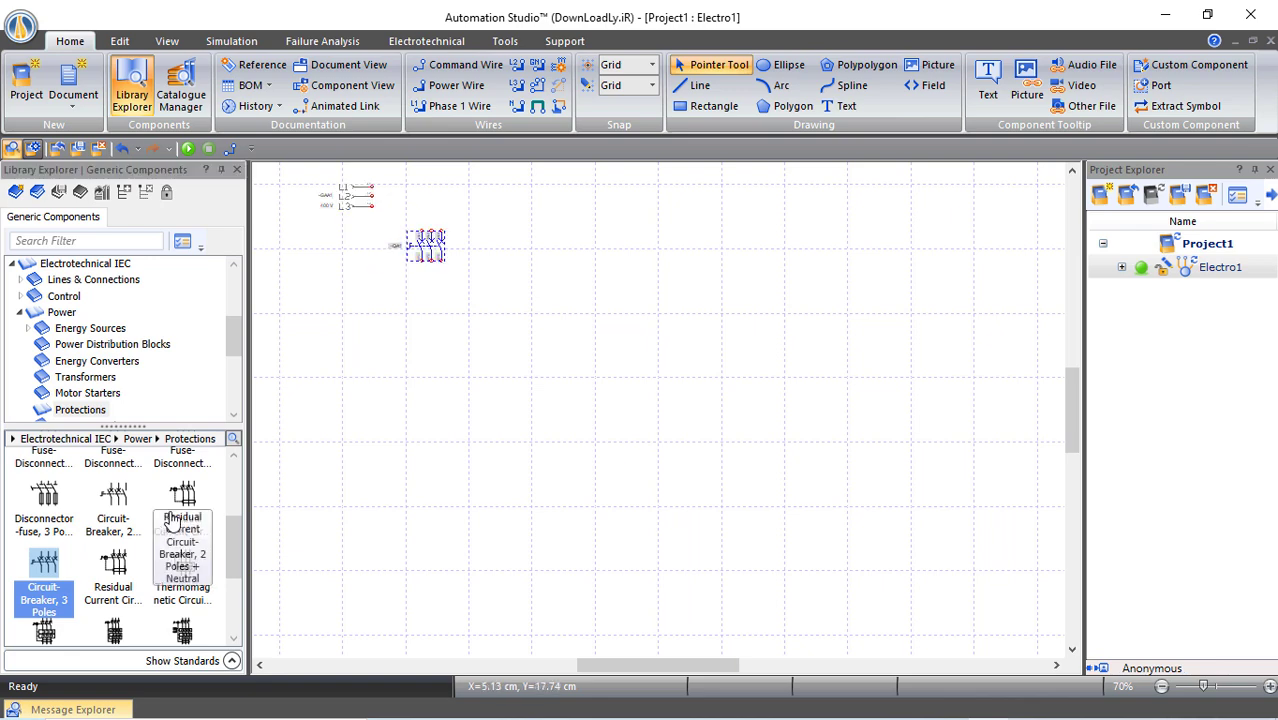
scroll(184, 565, down, 4)
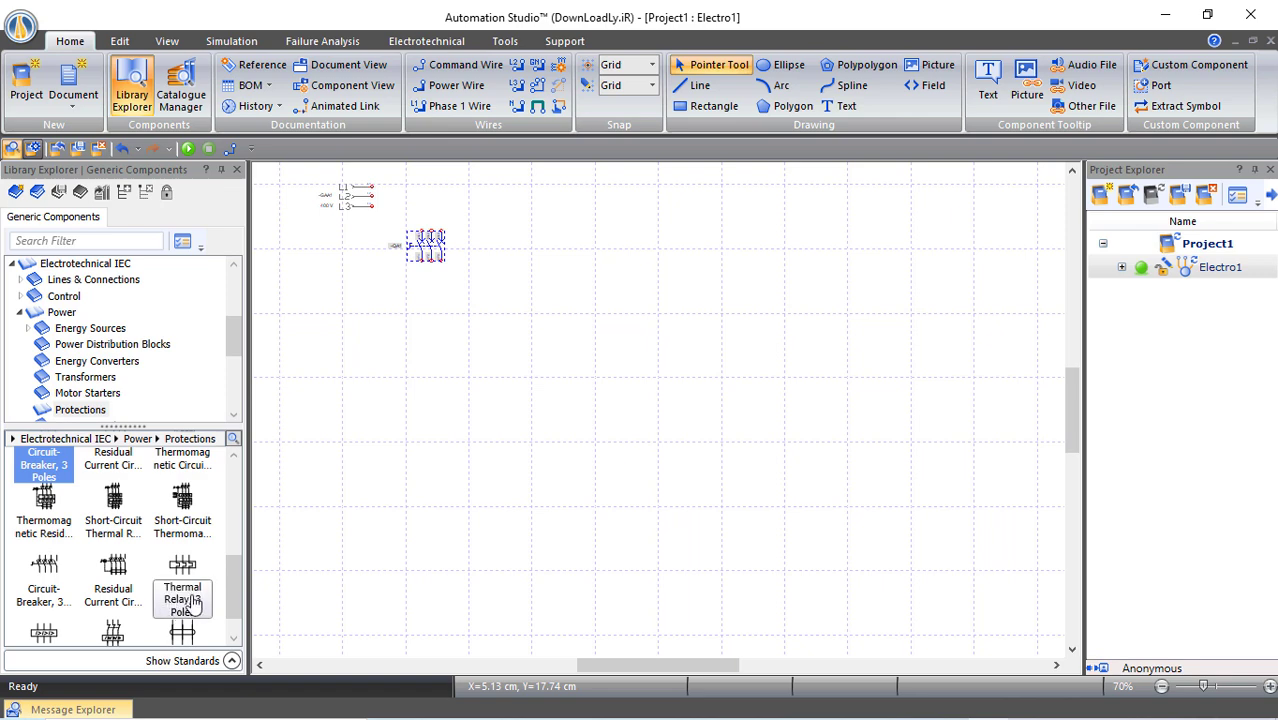
drag(193, 600, 432, 428)
scroll(100, 390, down, 1)
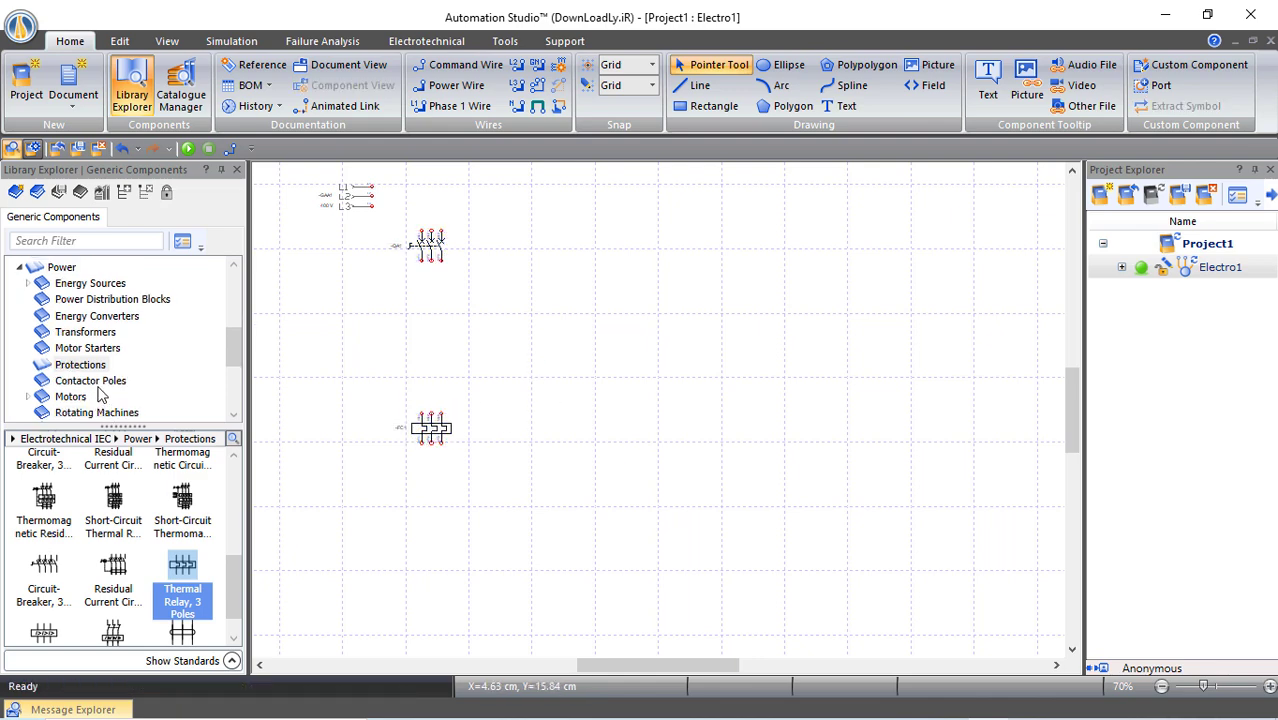
click(90, 380)
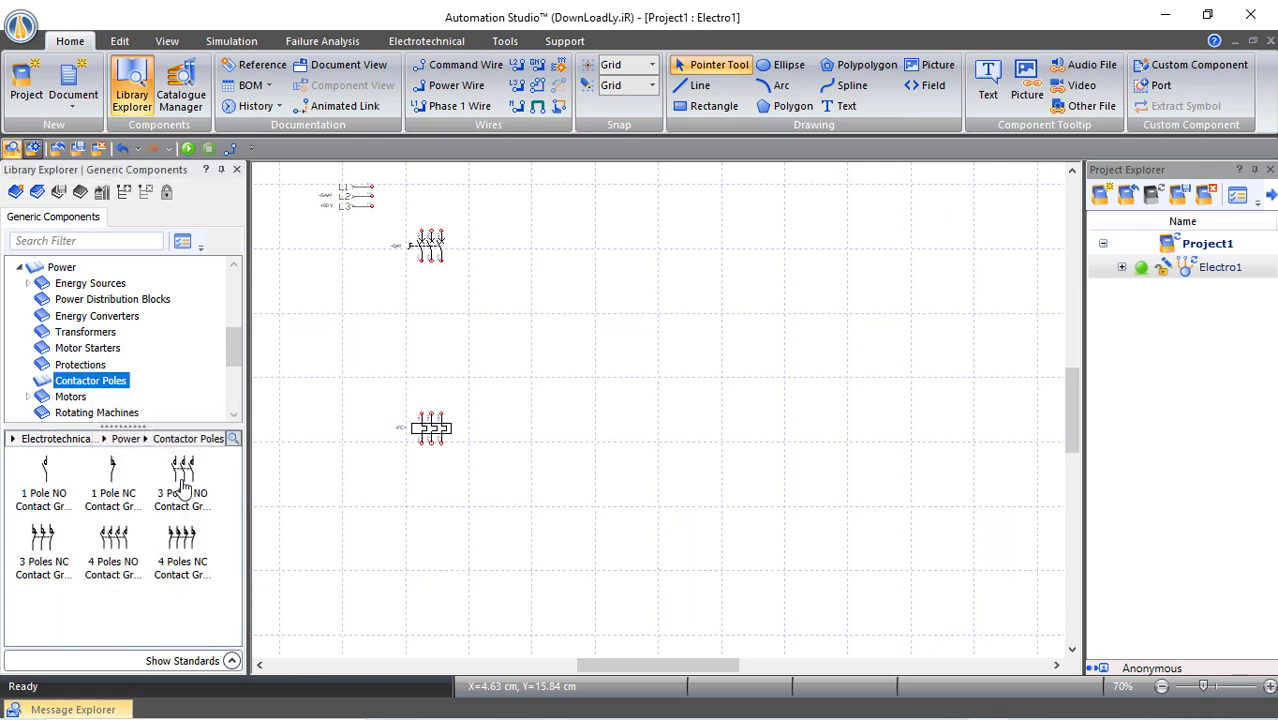
Place a 3-pole NO contact group KFNO1 on the sheet and close its properties.
mouse_move(183, 480)
drag(183, 478, 432, 338)
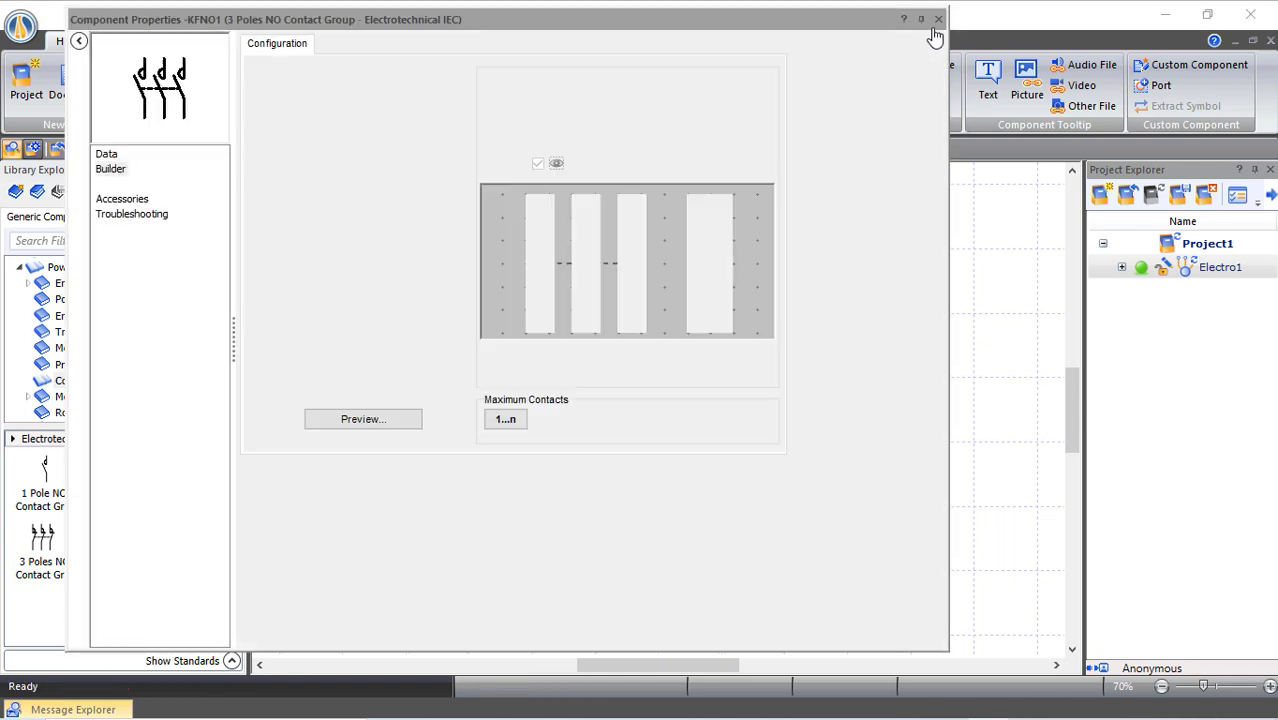
click(938, 19)
click(320, 452)
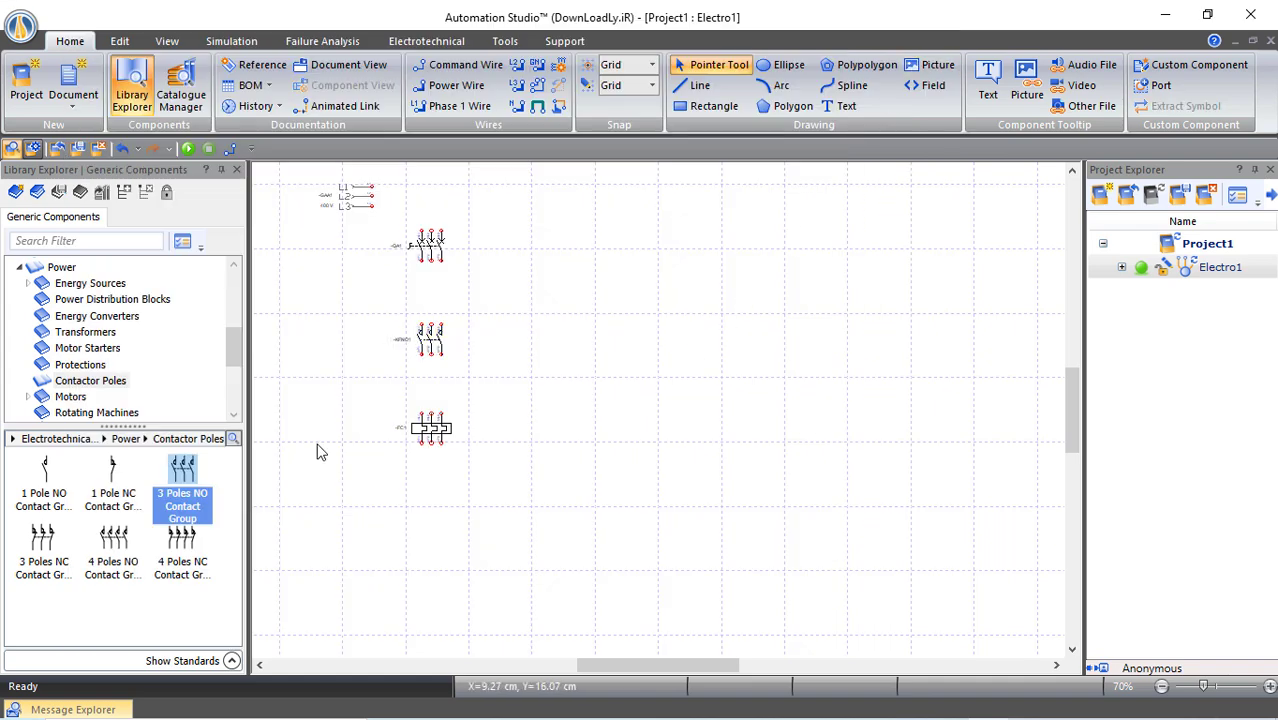
From Motors, place a squirrel-cage three-phase asynchronous motor MA1 below thermal relay FC1.
click(27, 397)
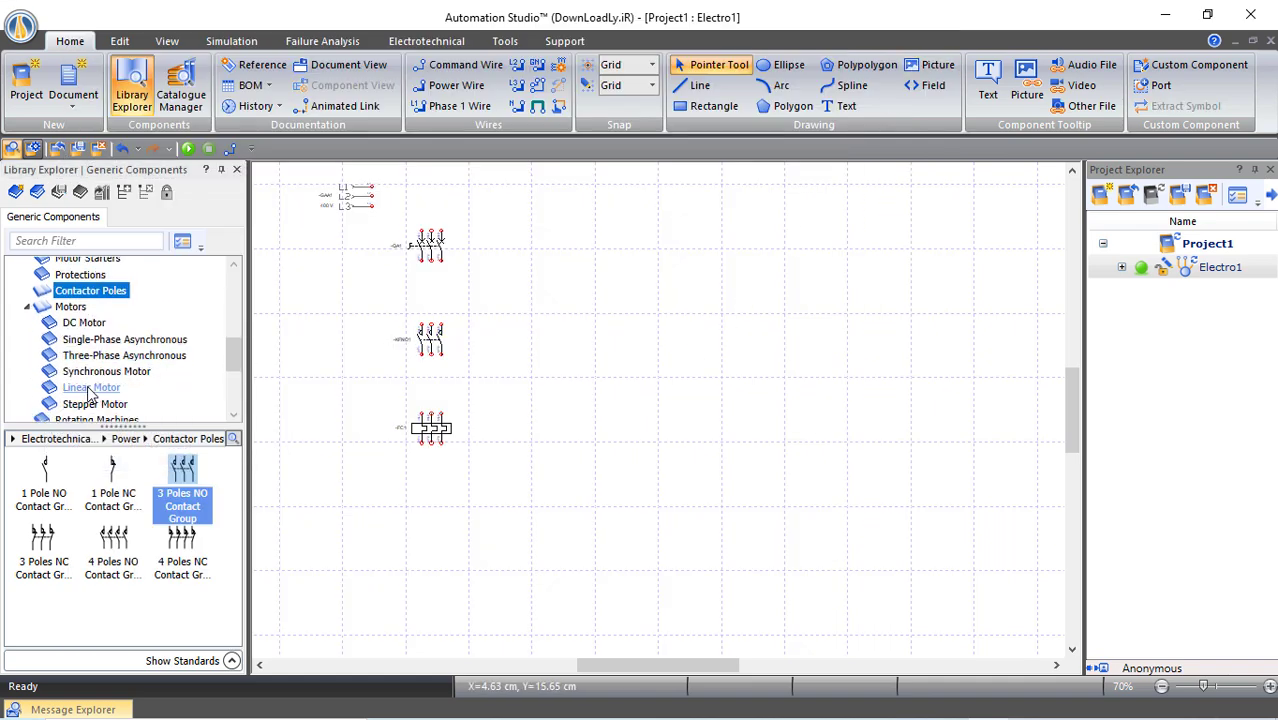
click(76, 358)
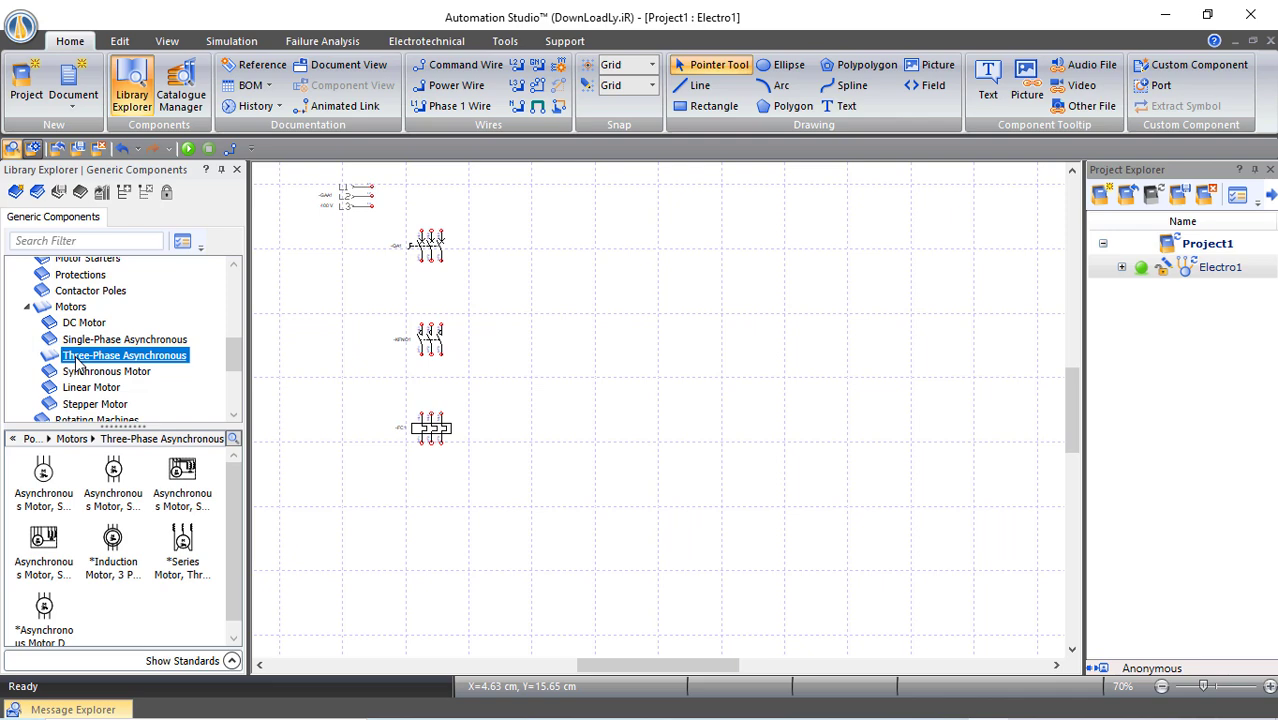
mouse_move(43, 478)
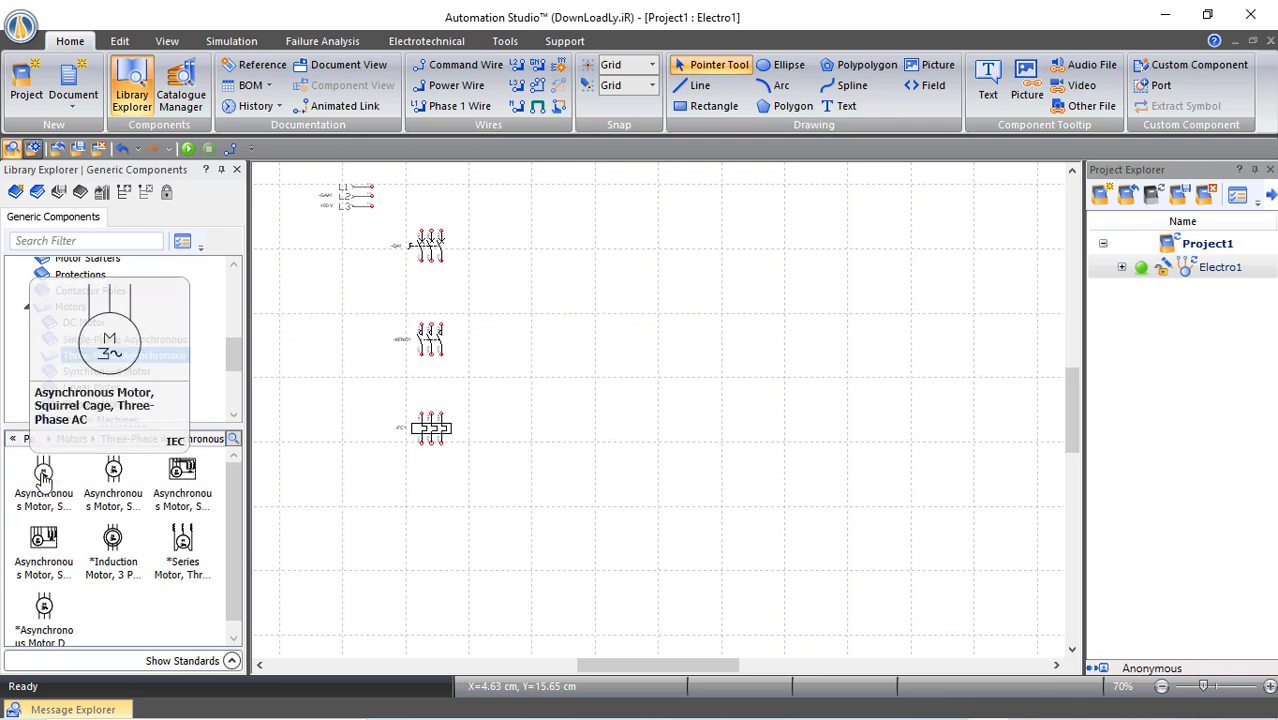
drag(43, 478, 432, 512)
scroll(440, 320, up, 3)
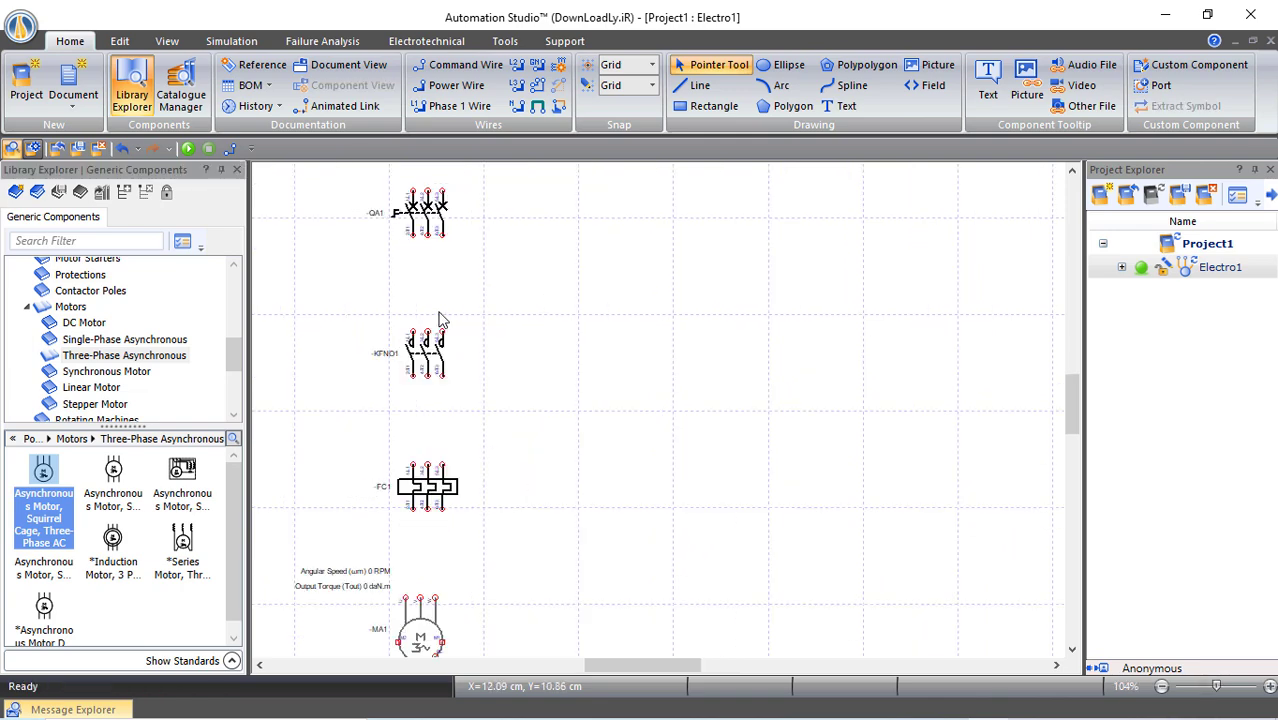
scroll(440, 320, up, 2)
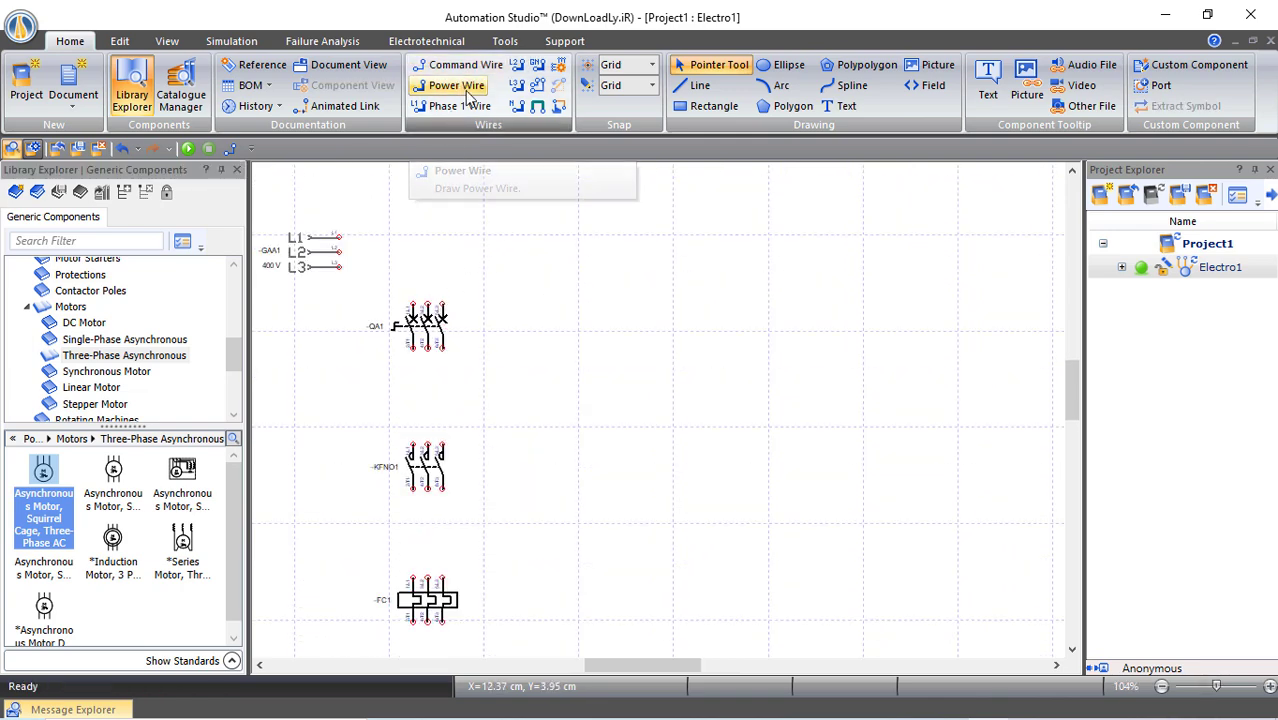
Draw three-phase power wires from L1–L3 through QA1 and KFNO1 down to FC1.
click(537, 85)
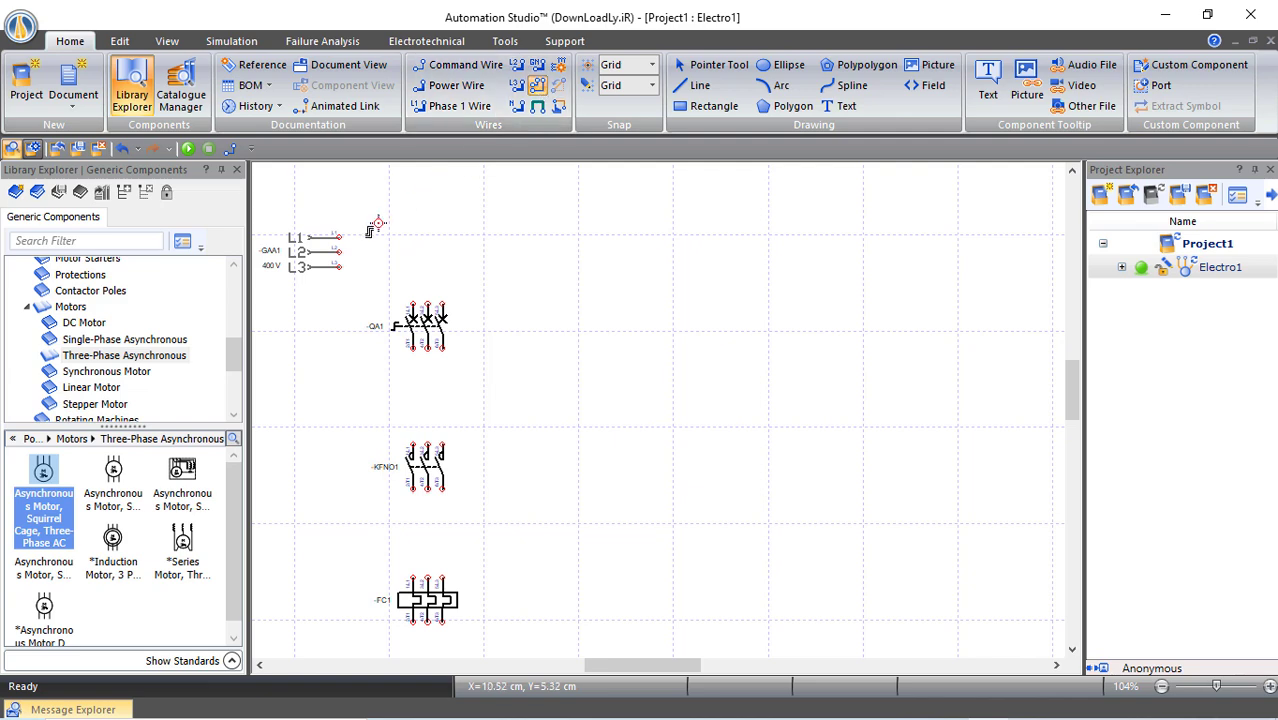
mouse_move(340, 237)
mouse_down()
mouse_move(408, 240)
mouse_move(410, 446)
mouse_up()
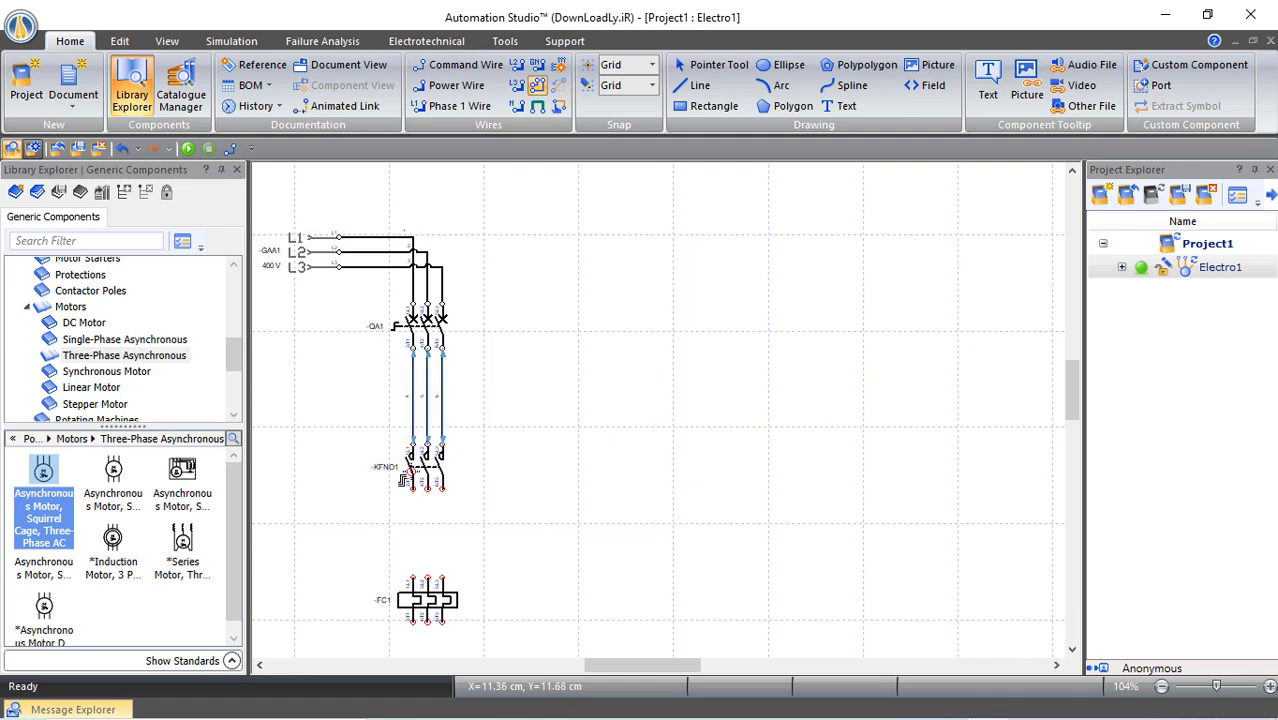
drag(412, 490, 413, 582)
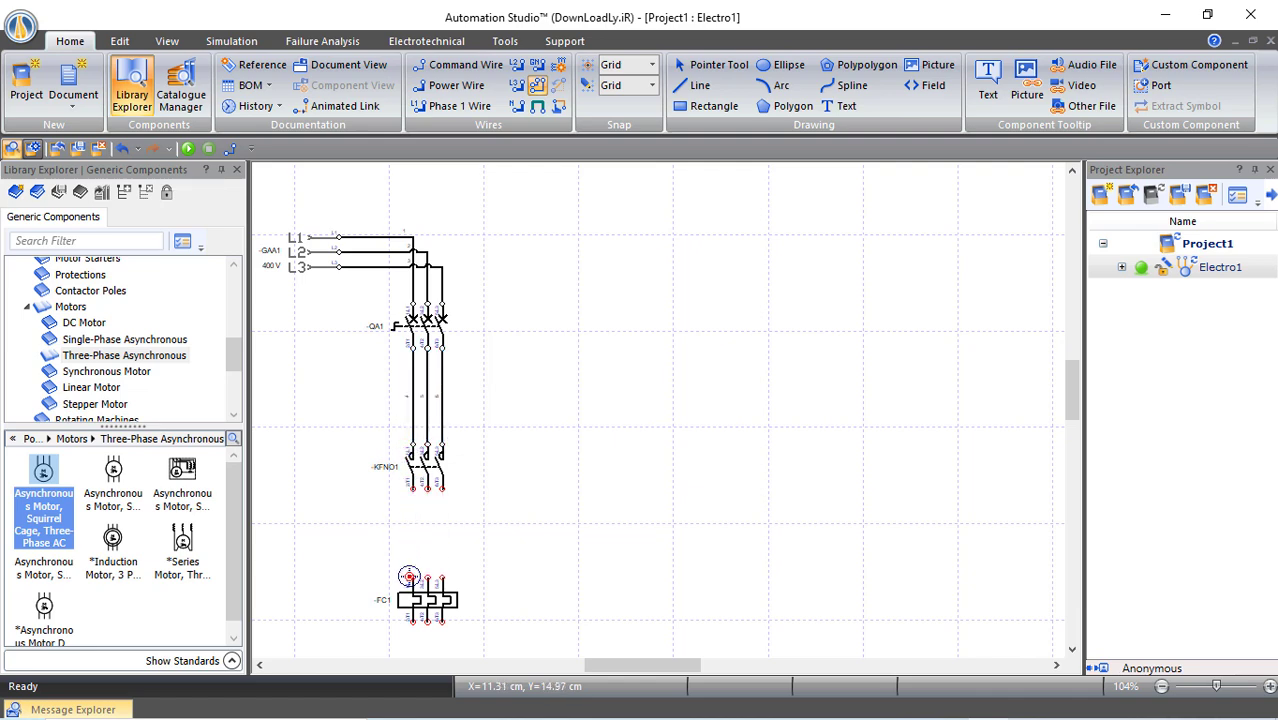
scroll(364, 540, down, 1)
scroll(390, 540, down, 1)
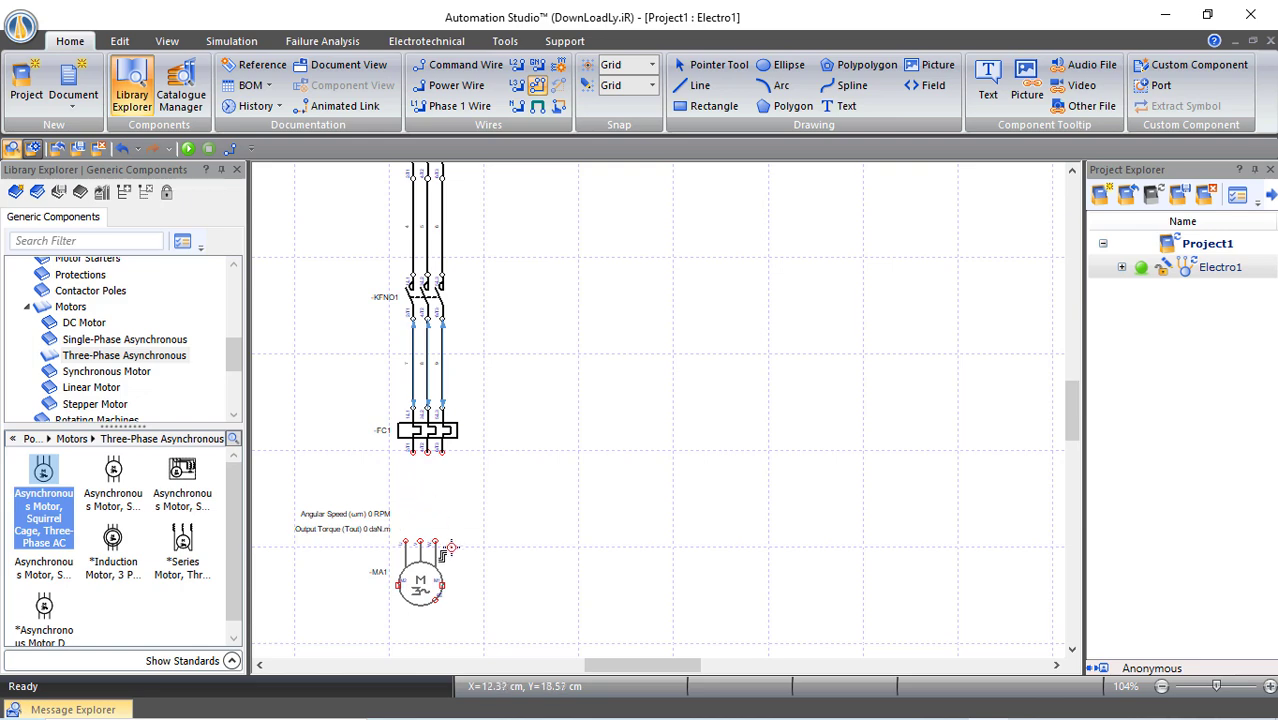
key(Escape)
Align motor MA1 under FC1 and wire FC1's bottom terminals to MA1.
drag(430, 595, 438, 573)
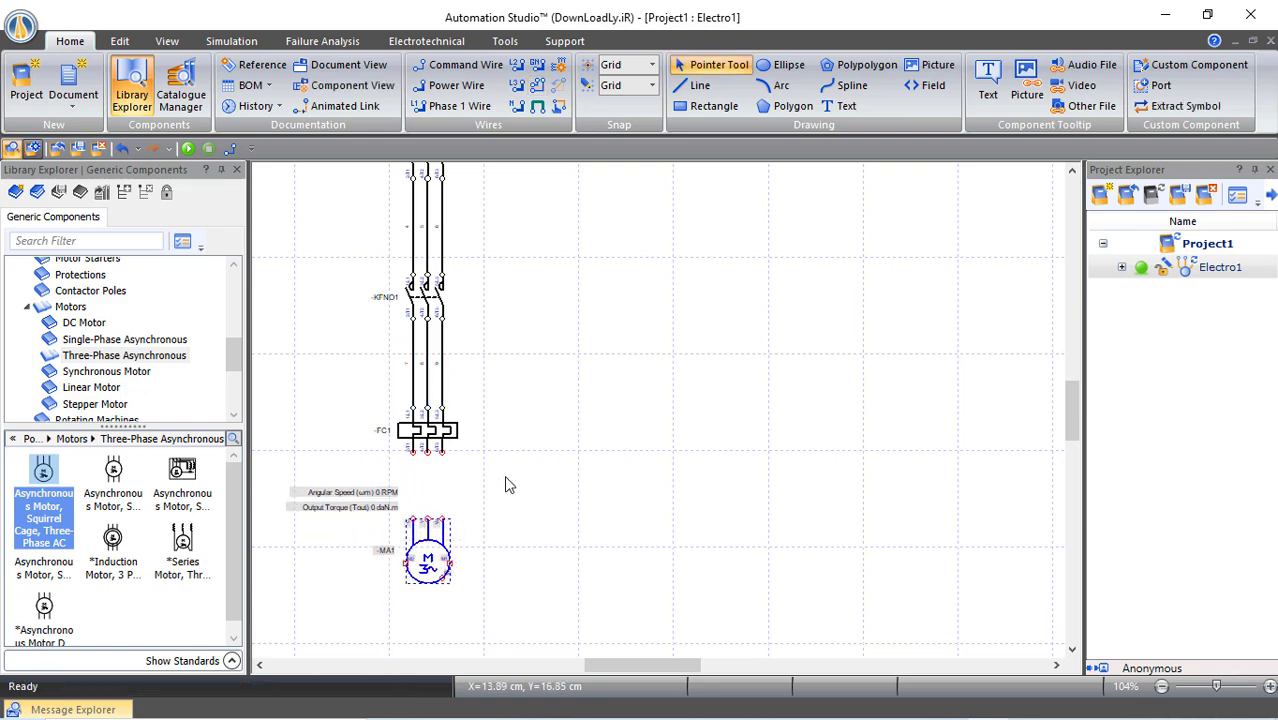
click(538, 86)
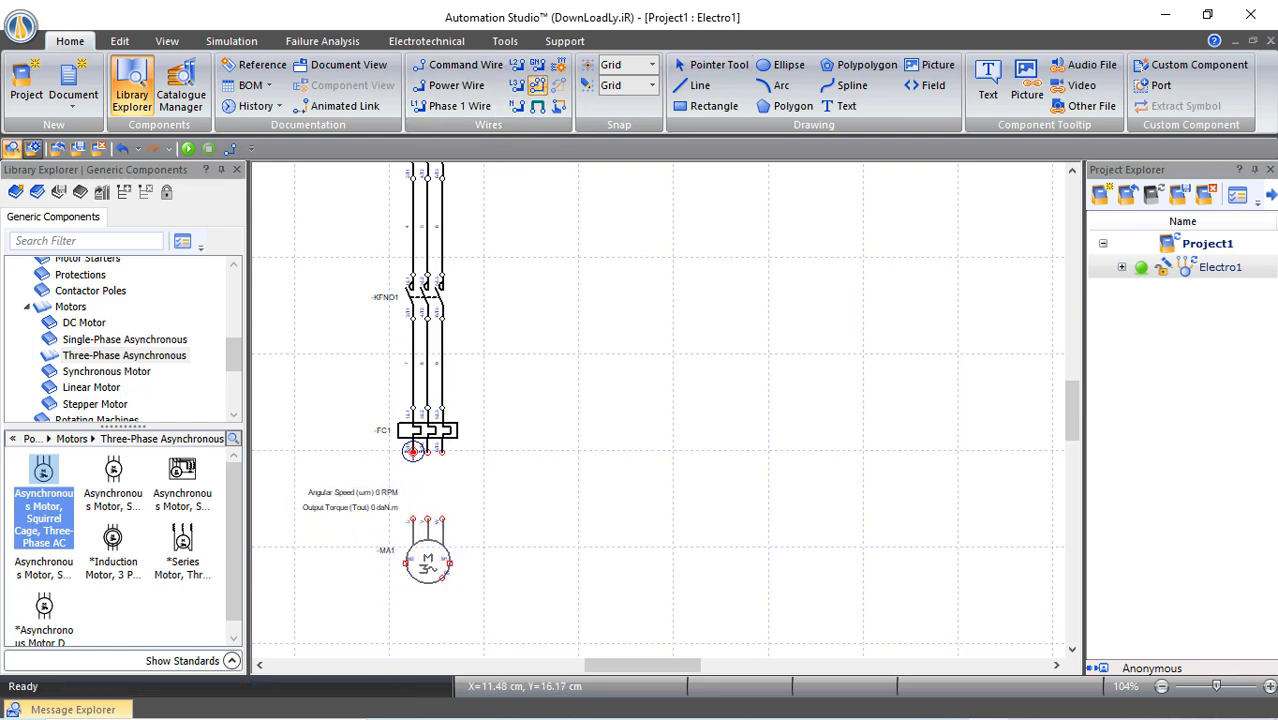
click(412, 451)
click(414, 521)
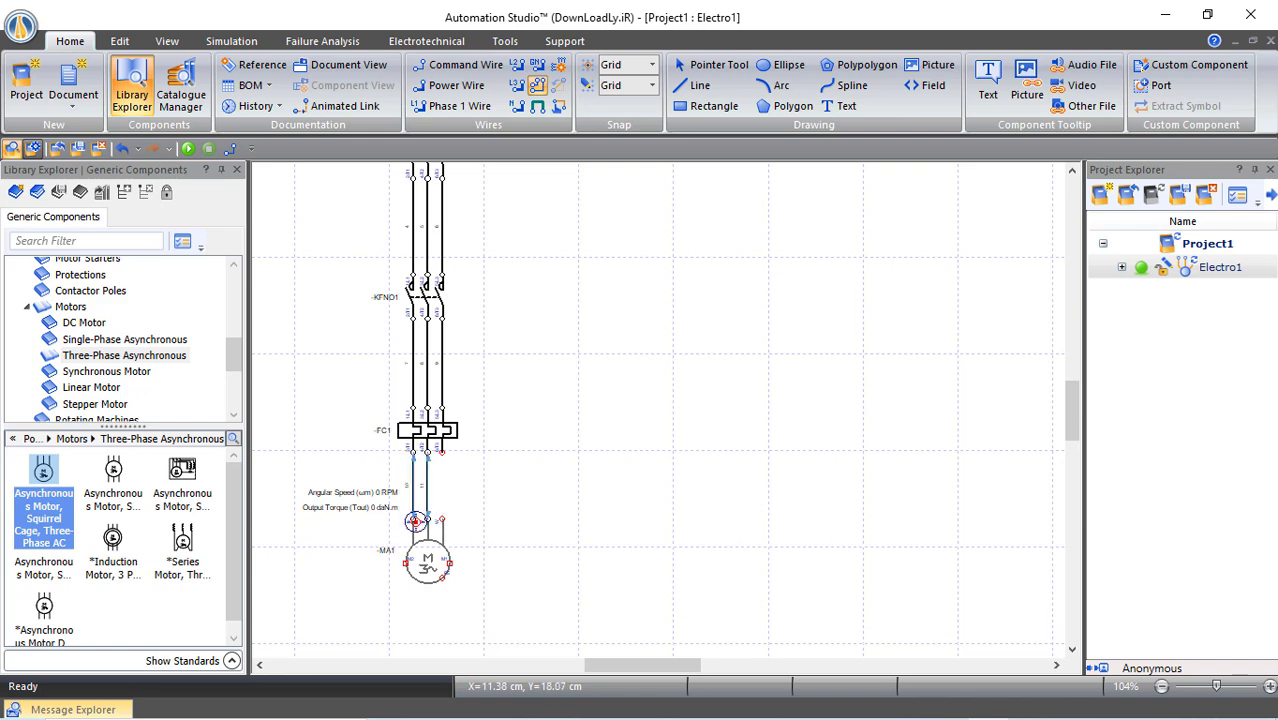
key(Escape)
scroll(577, 510, up, 3)
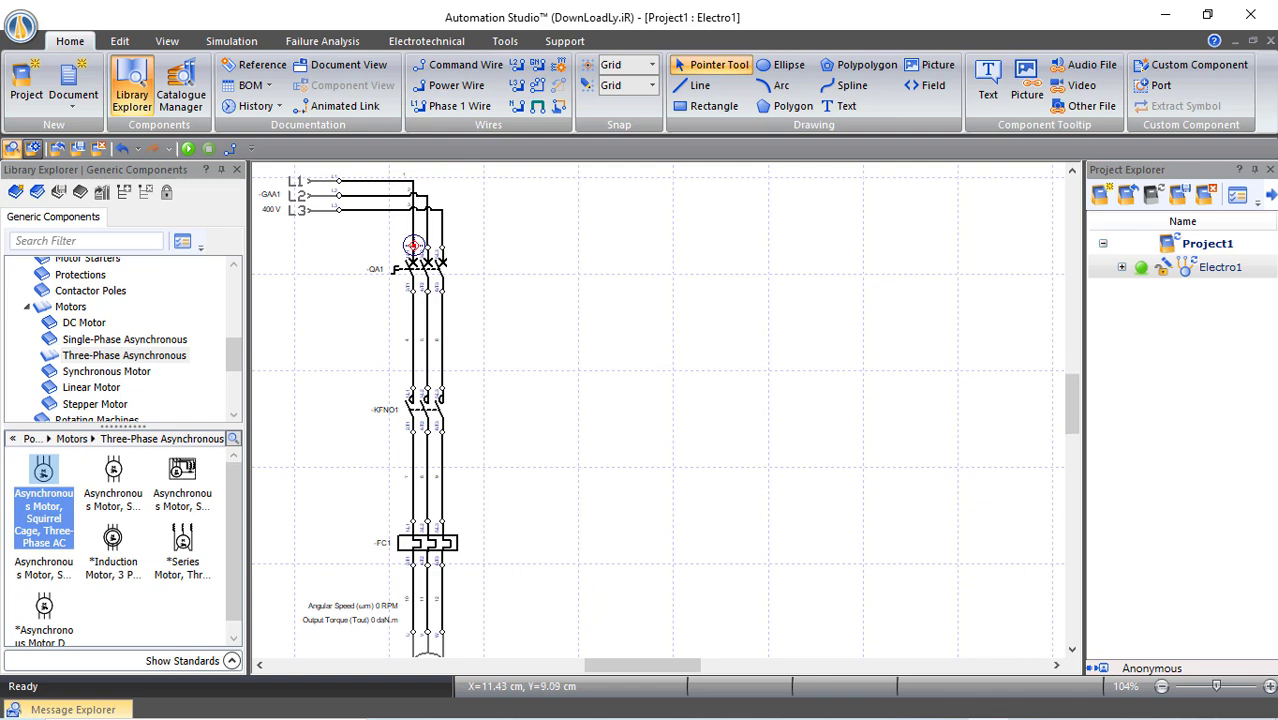
From Power > Energy Sources > Single-Phase, place a Single-Phase Source at the schematic's top right.
scroll(425, 430, down, 1)
scroll(480, 570, up, 1)
click(29, 309)
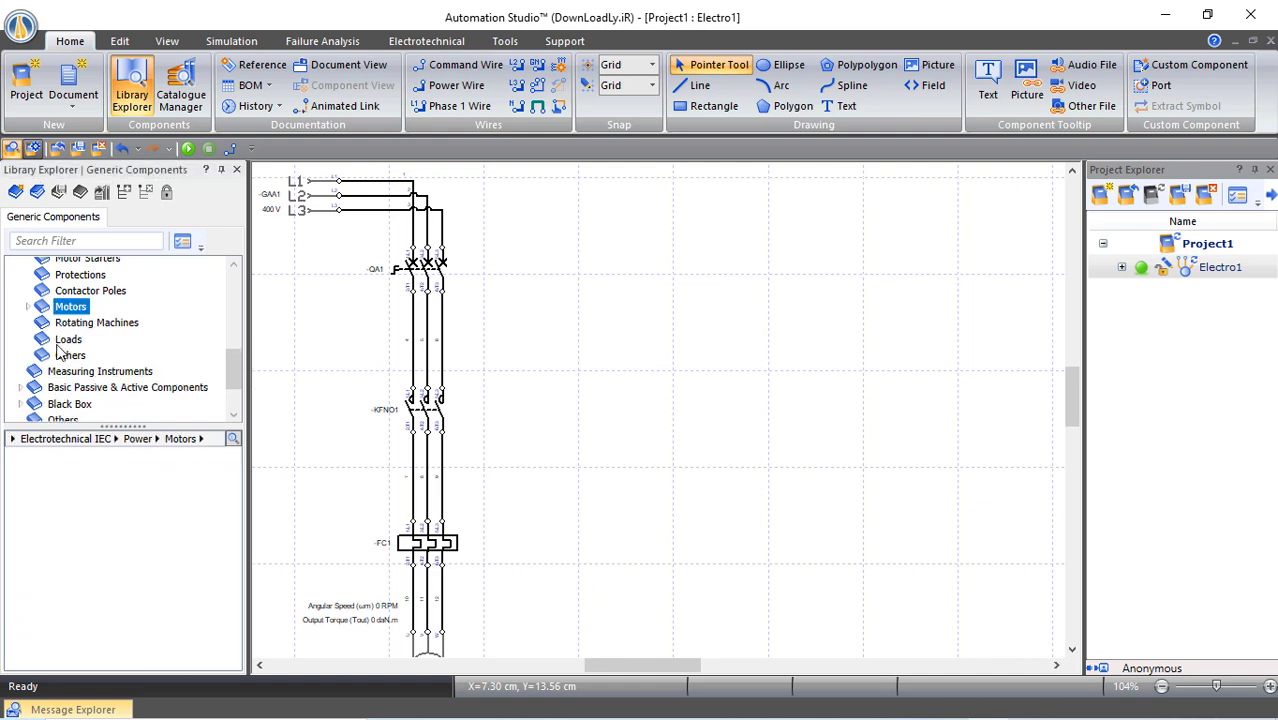
scroll(63, 360, up, 3)
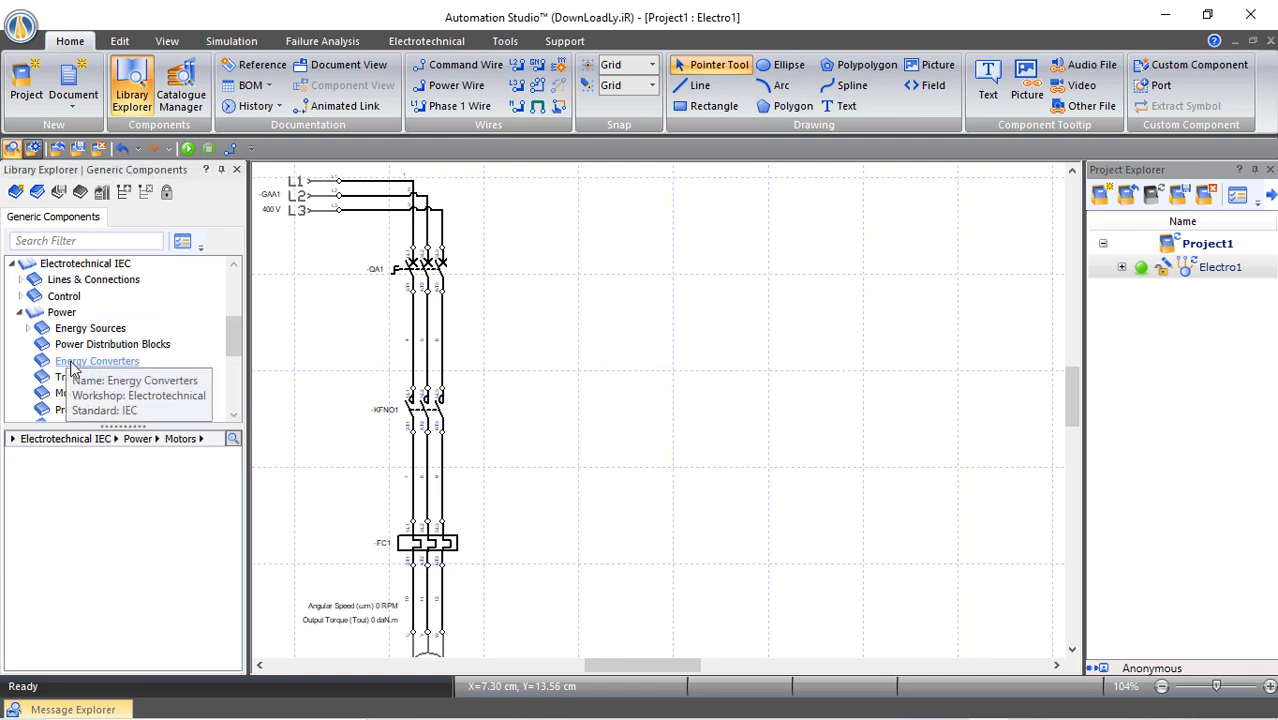
click(28, 330)
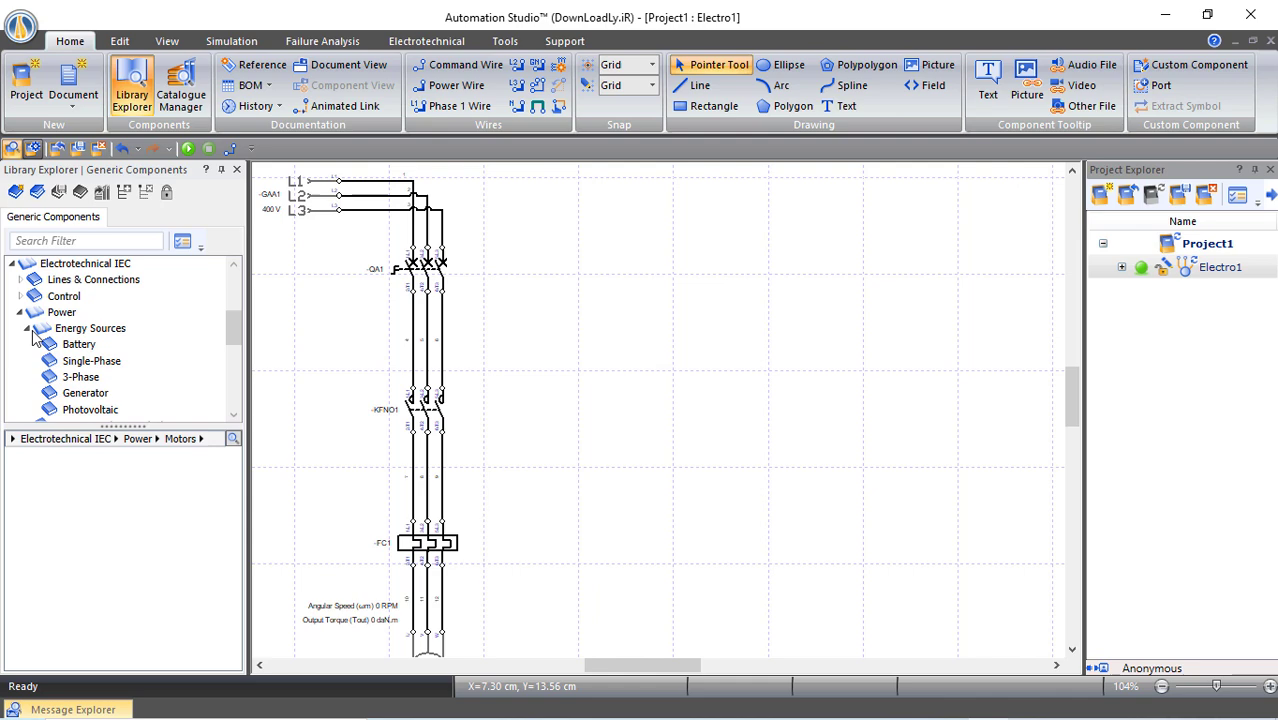
click(80, 362)
drag(112, 470, 572, 192)
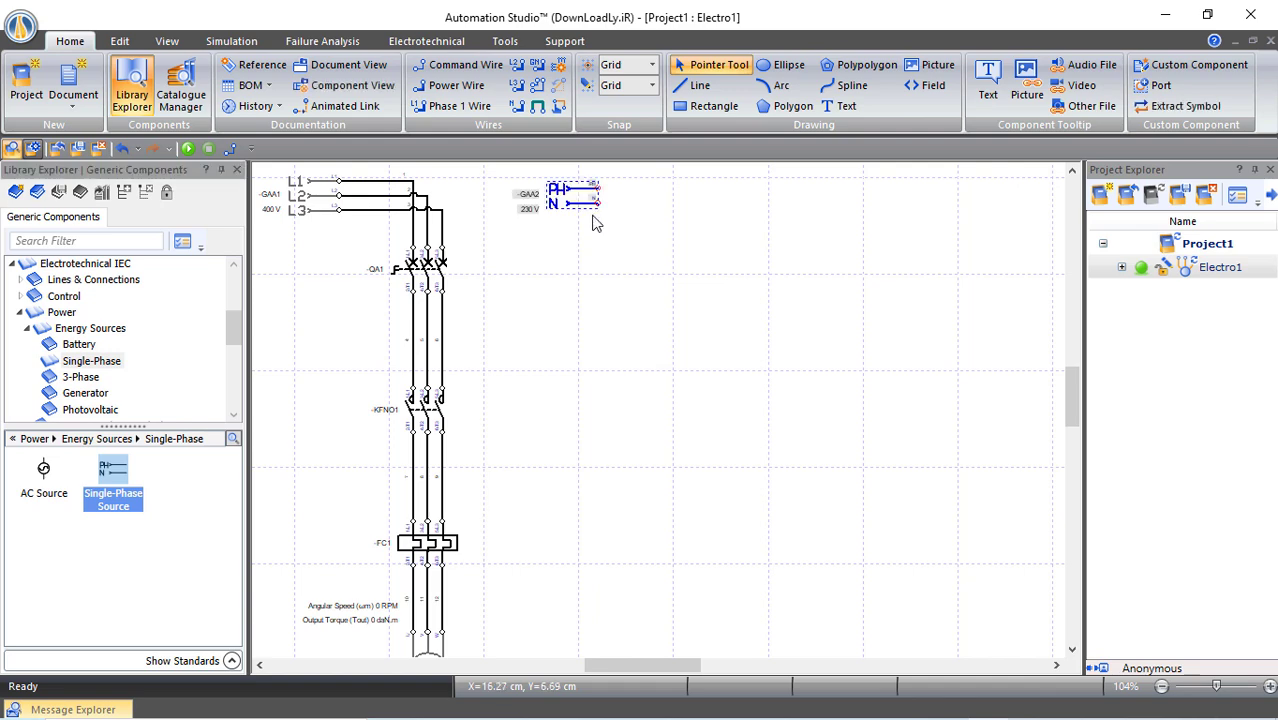
From Control > Protections, place a single-pole circuit breaker QA2 below the 230 V source.
click(22, 312)
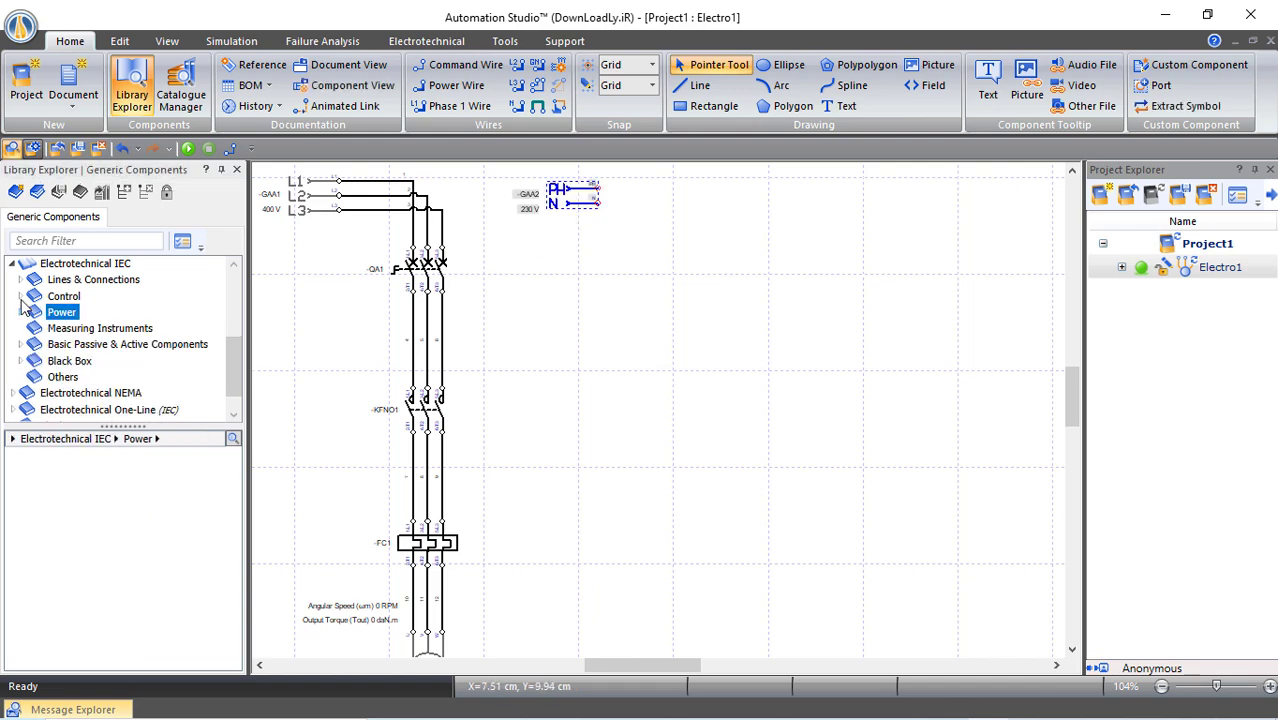
click(22, 297)
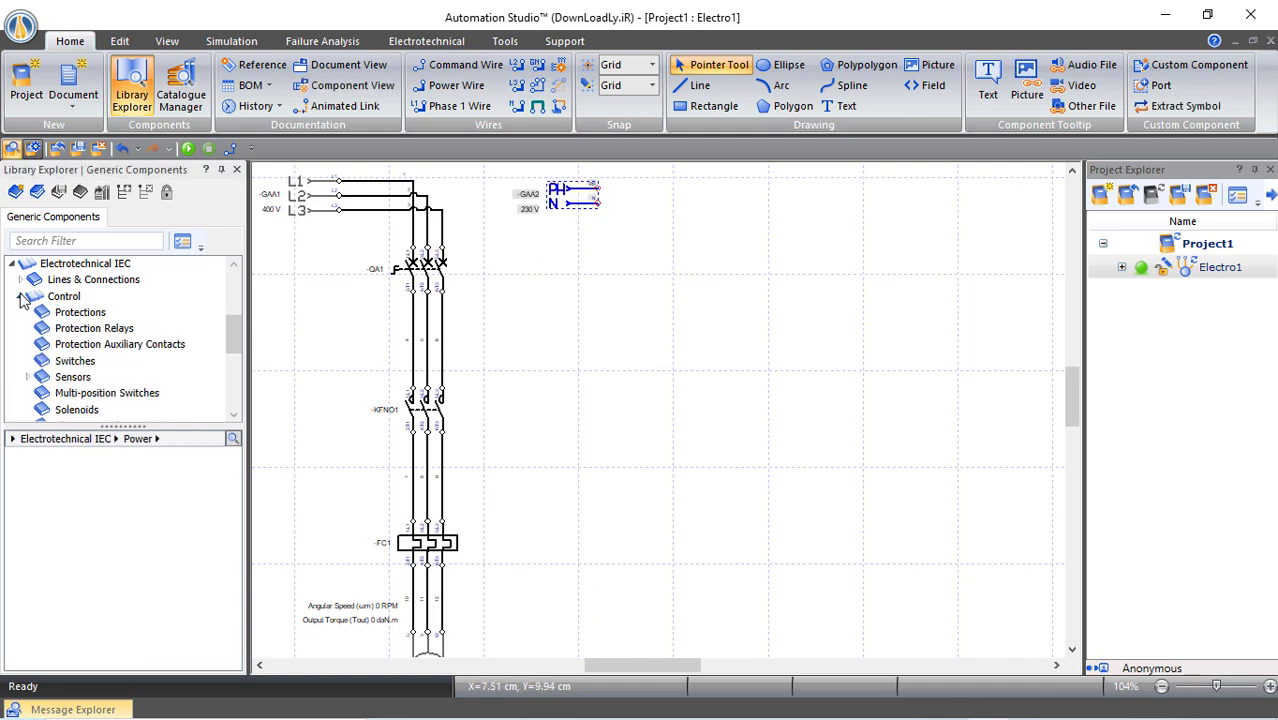
click(80, 312)
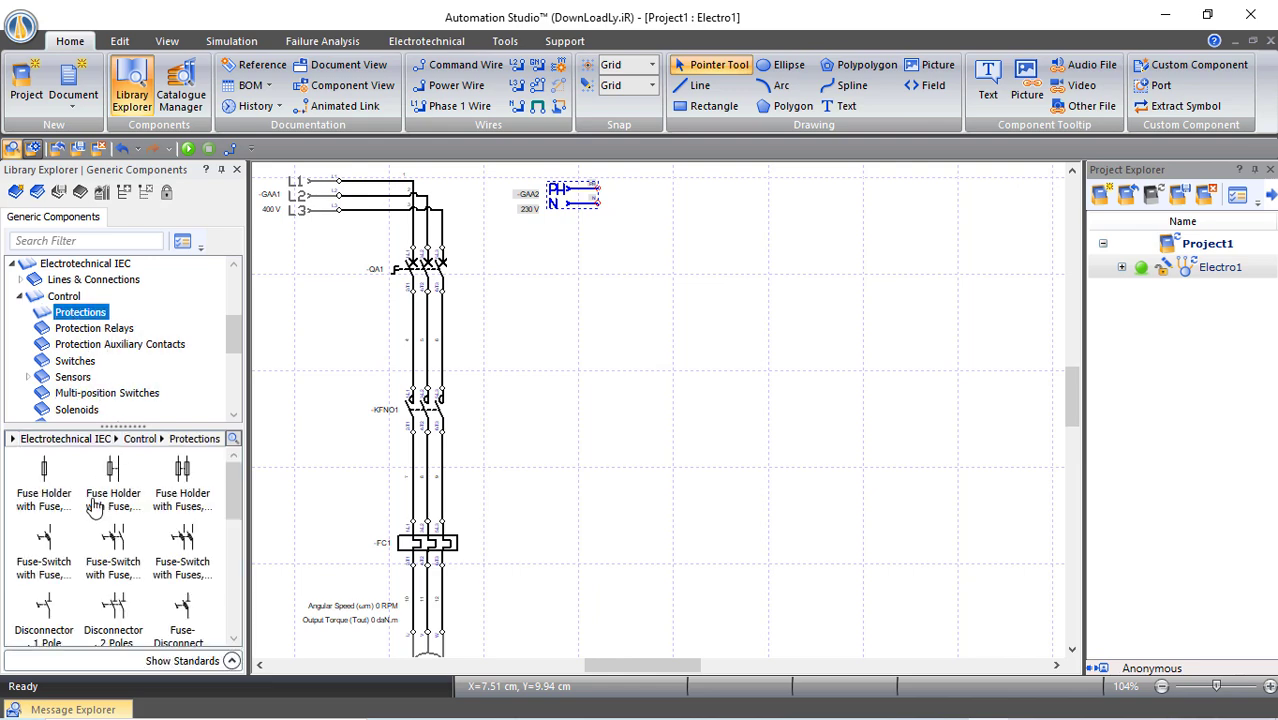
scroll(93, 507, down, 4)
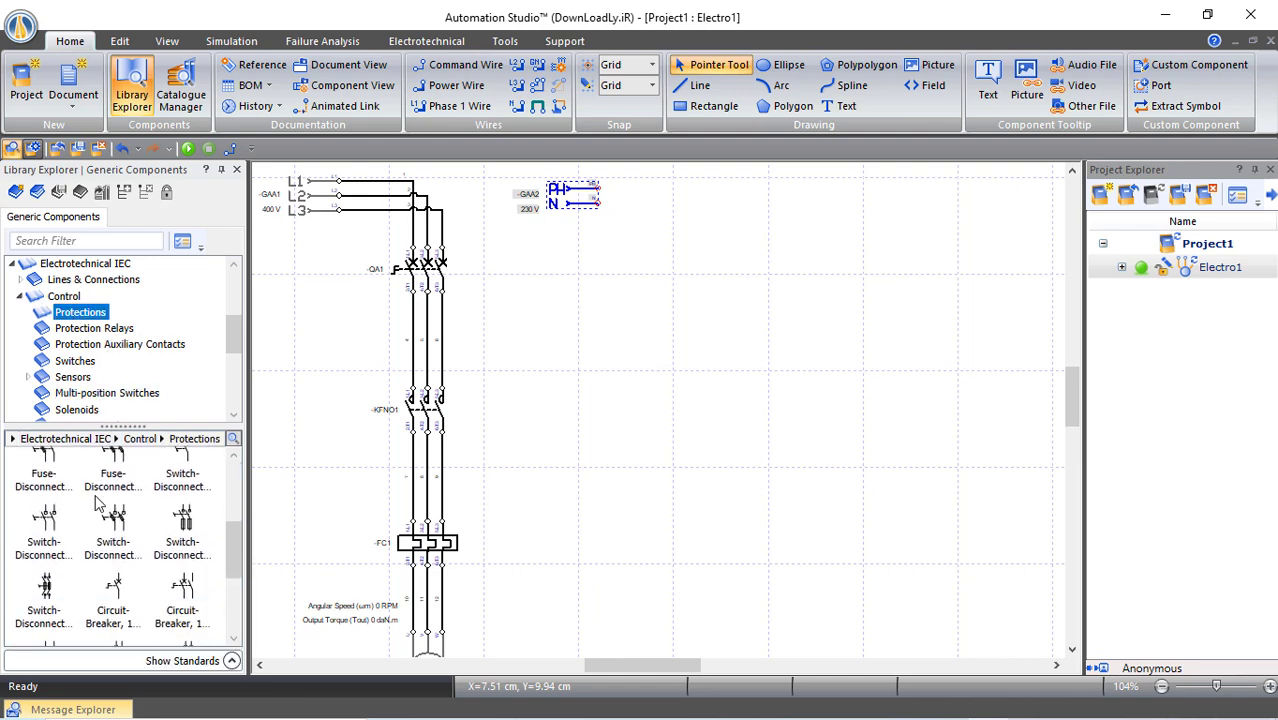
scroll(97, 505, down, 1)
drag(113, 548, 667, 221)
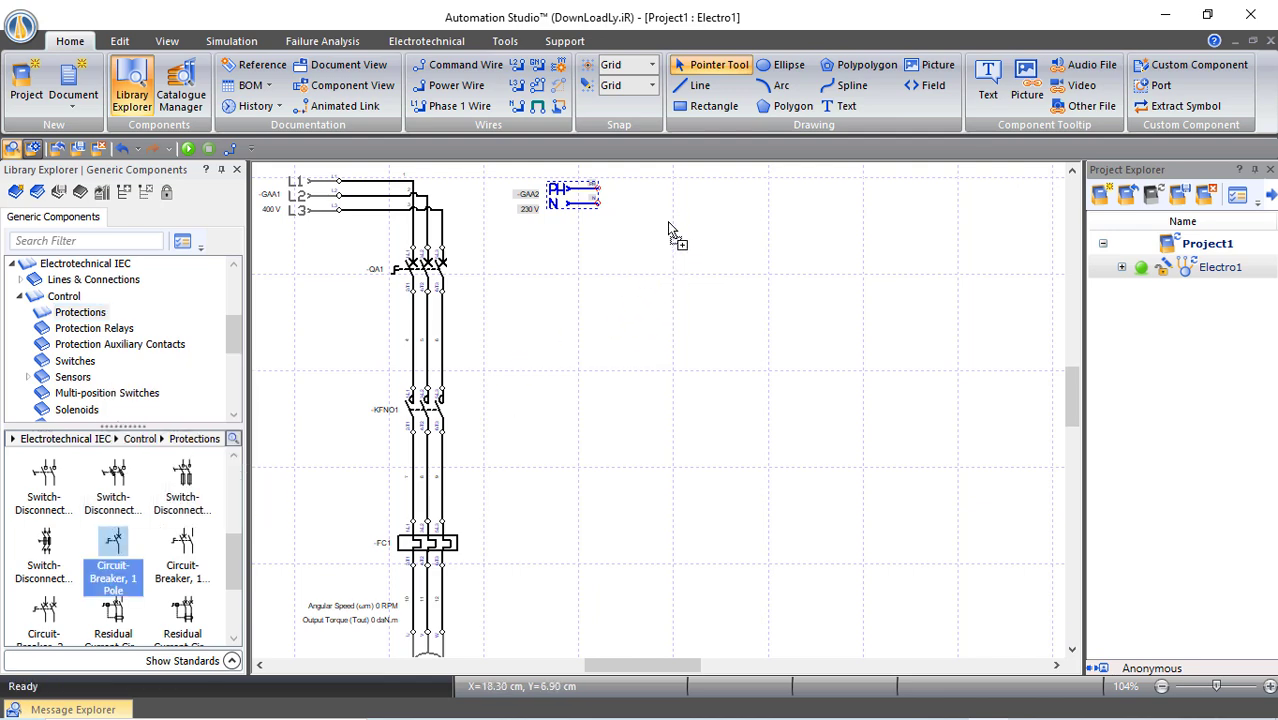
From Control > Switches, place a mushroom emergency-stop break contact SF1 below QA2.
click(75, 360)
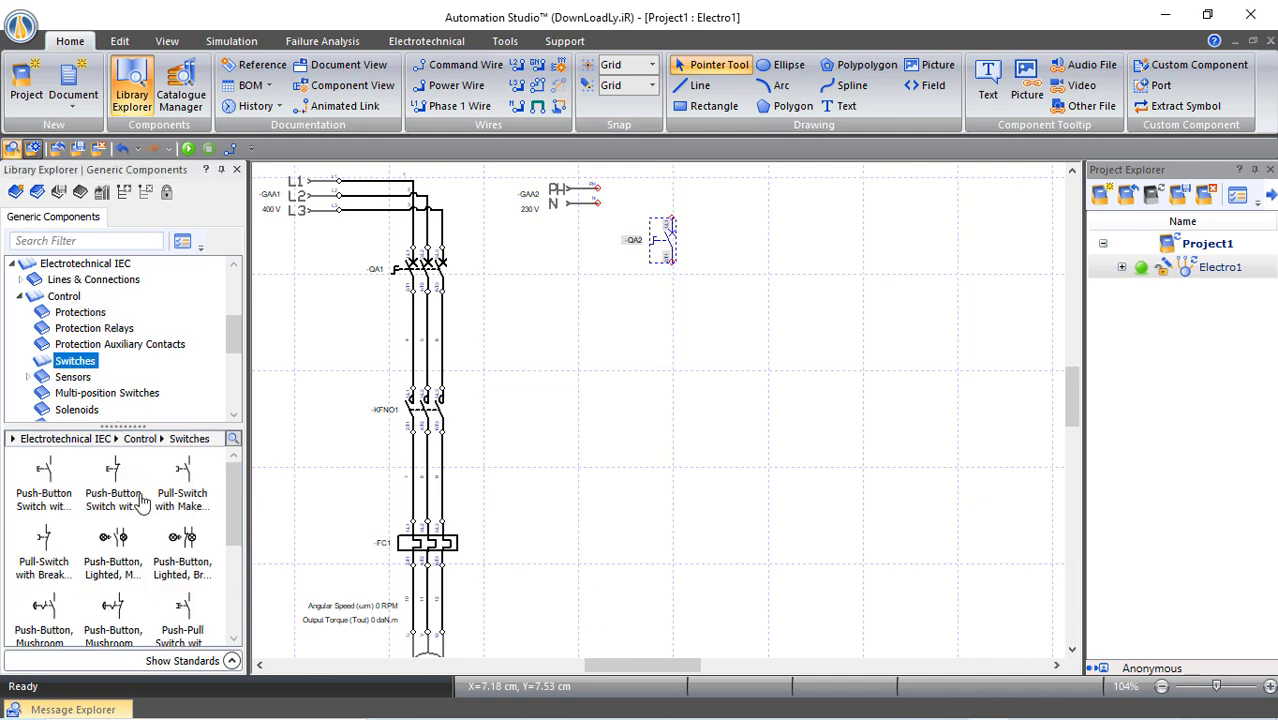
click(50, 627)
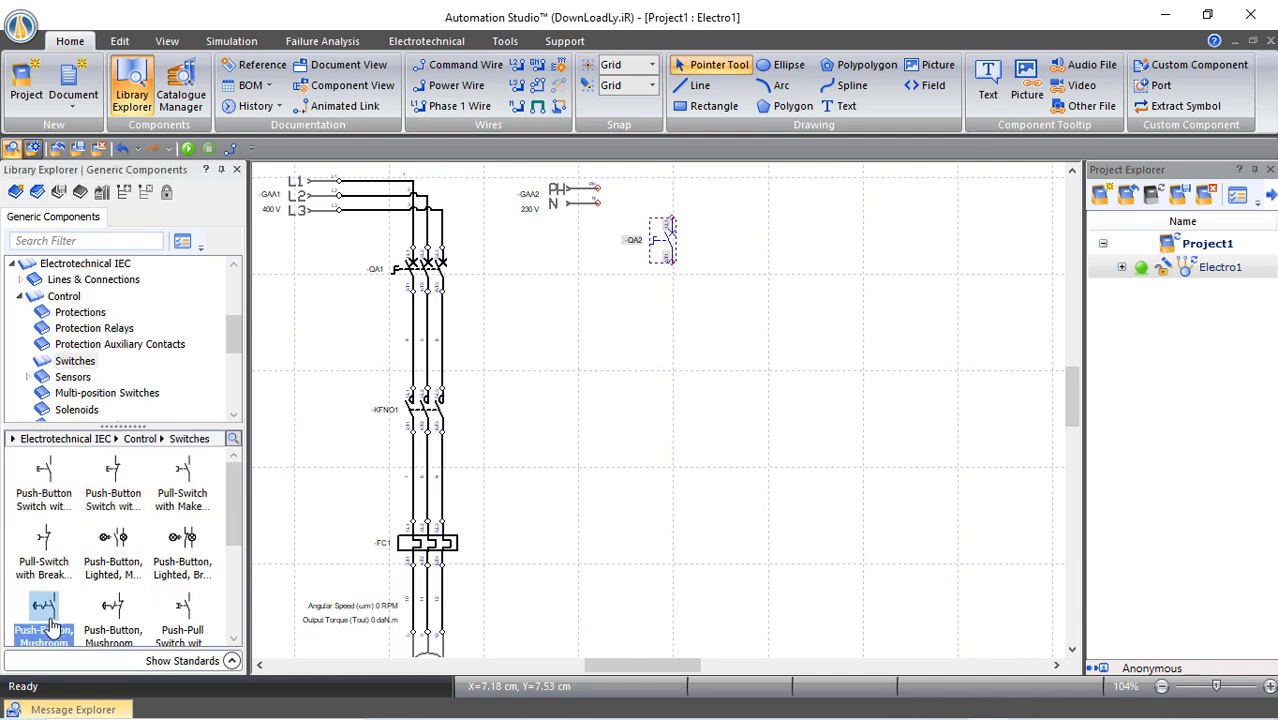
scroll(105, 595, down, 1)
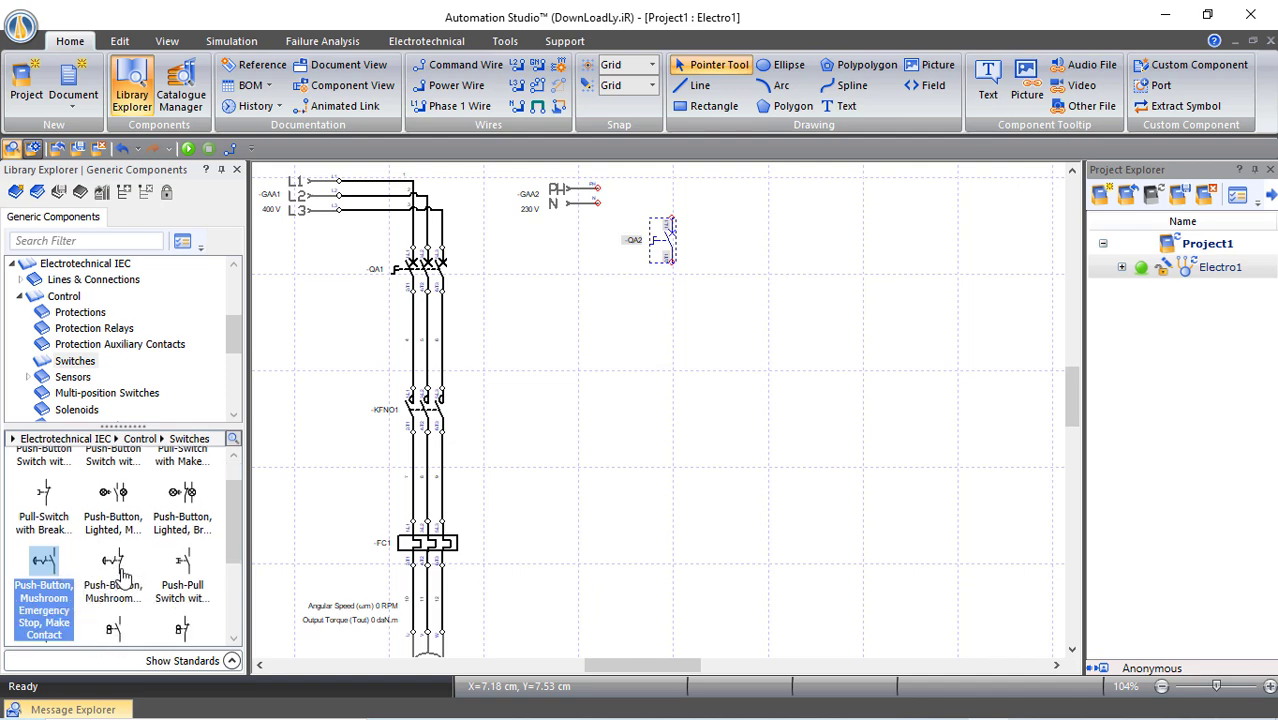
drag(118, 570, 668, 320)
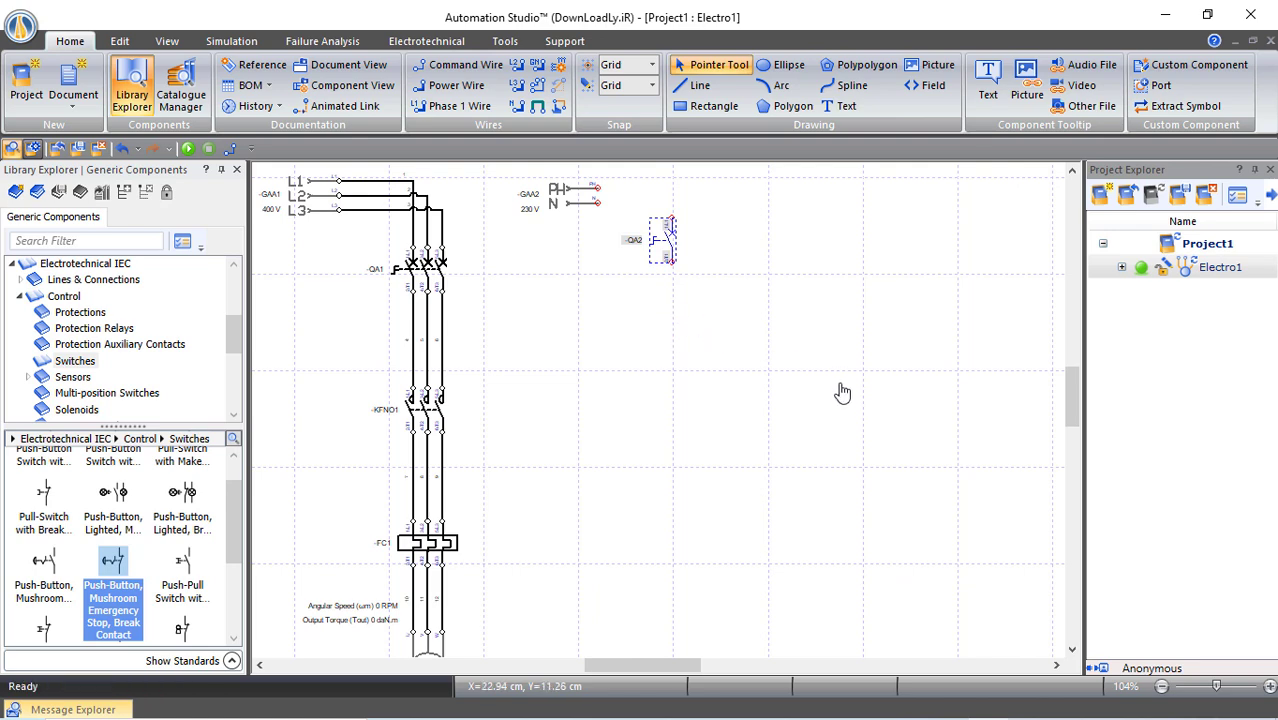
click(755, 398)
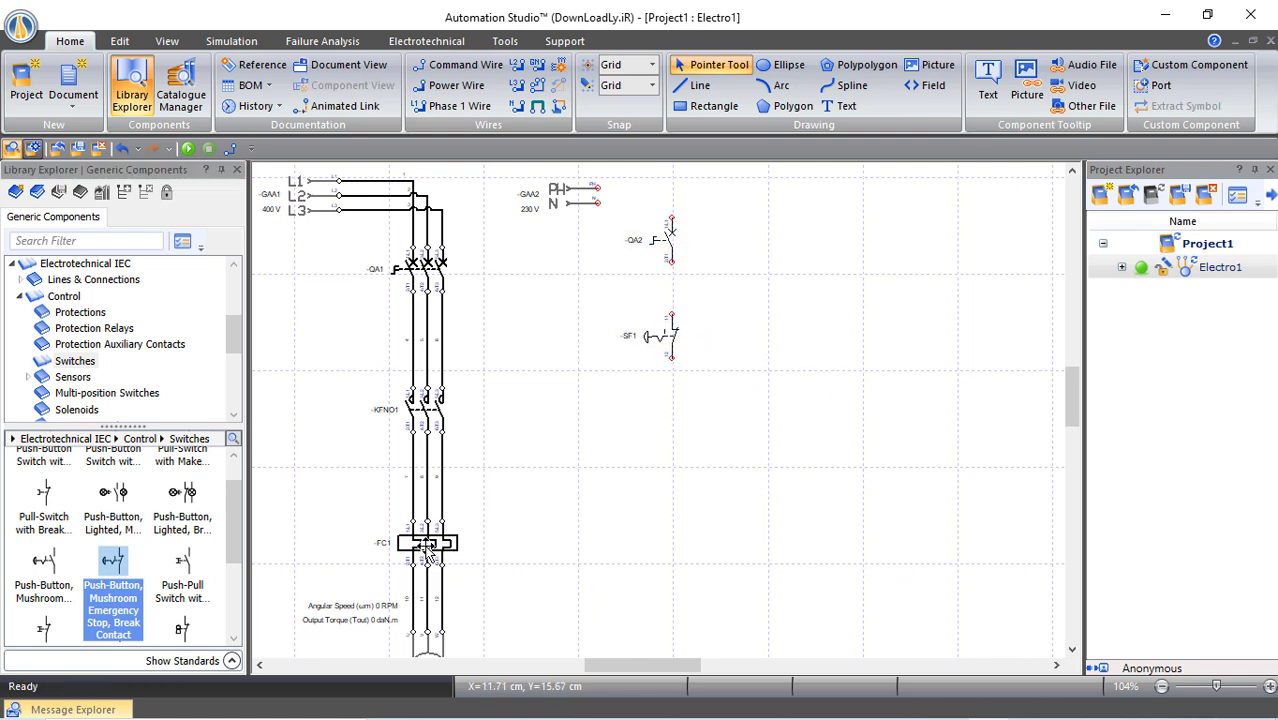
Add a normally closed contact group to thermal relay FC1 and move it below SF1.
double_click(422, 550)
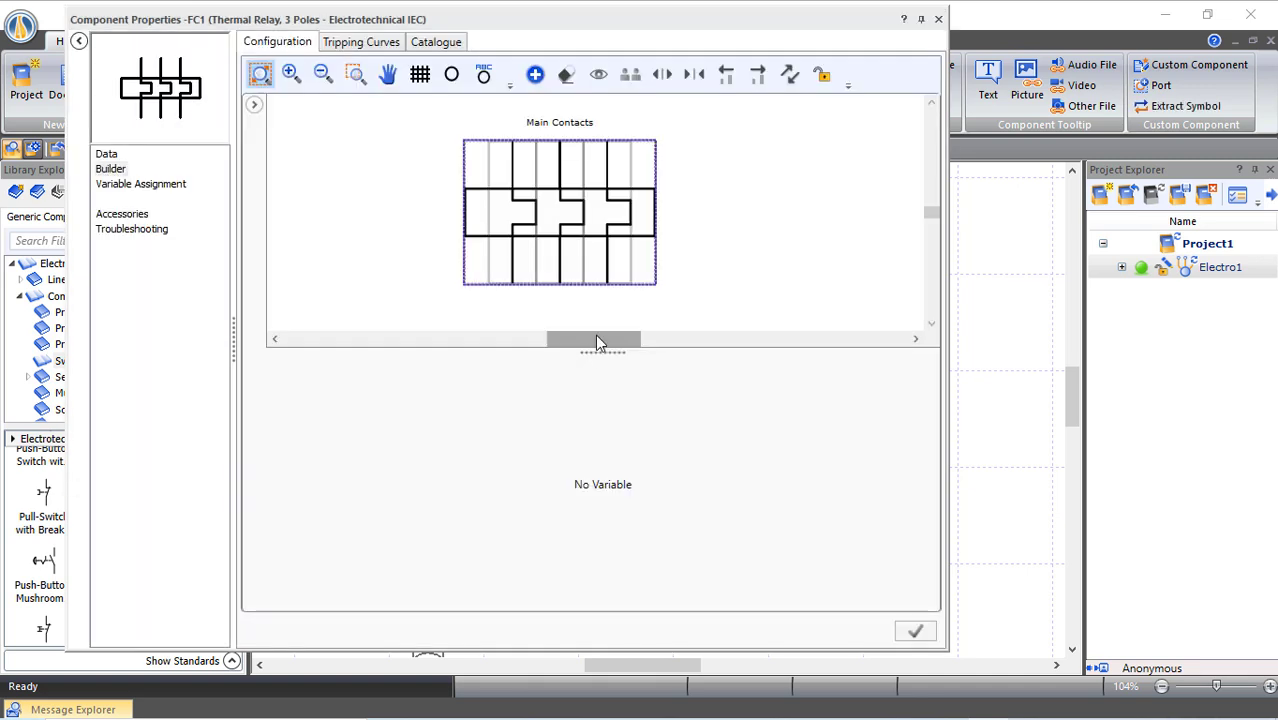
click(535, 75)
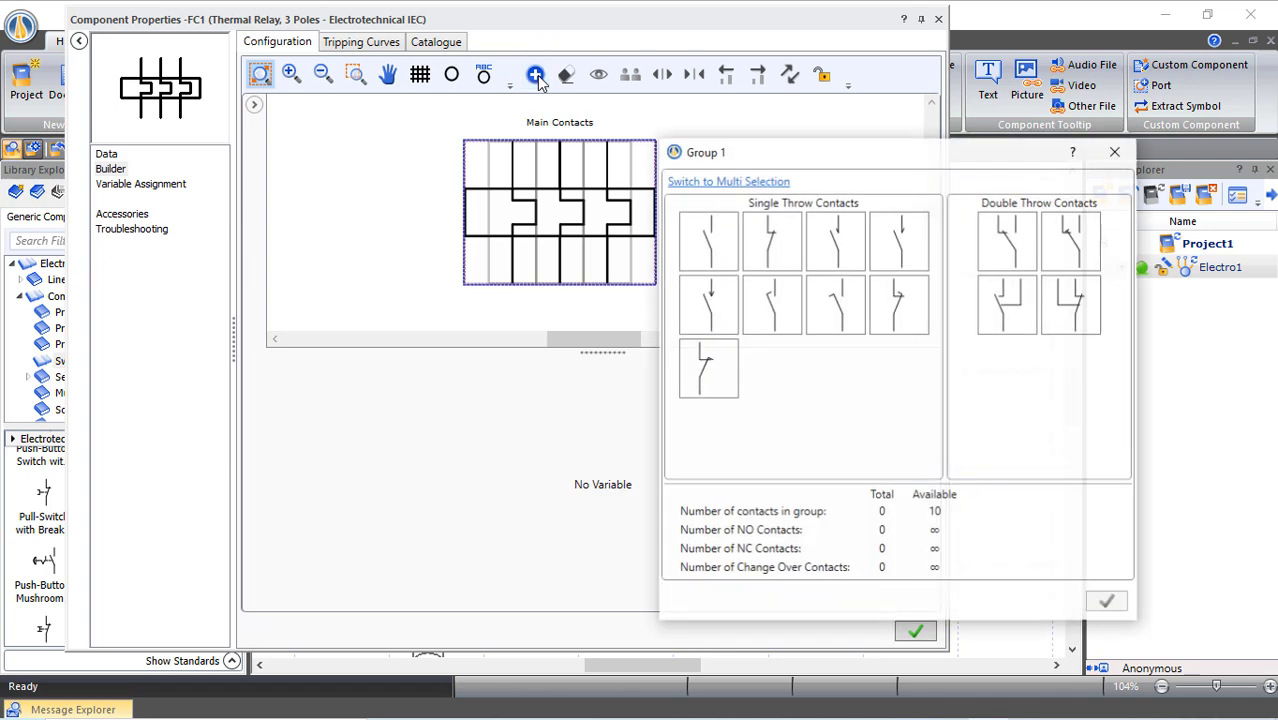
click(771, 240)
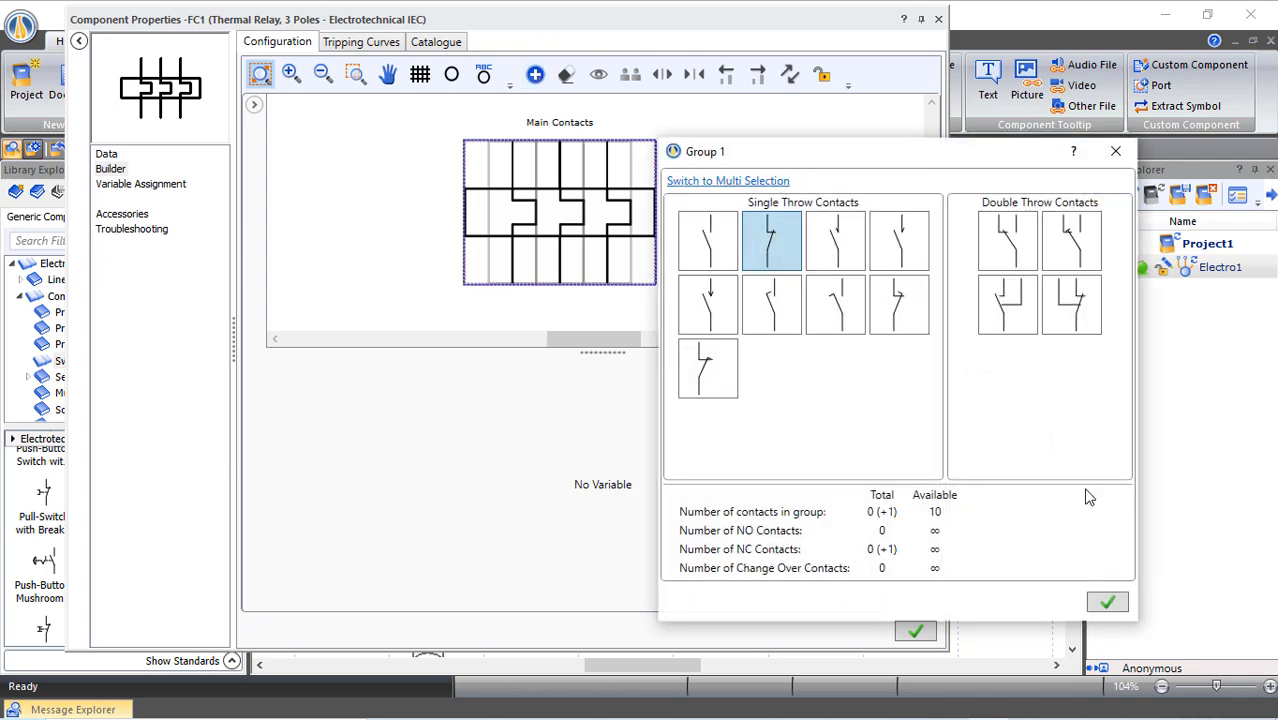
click(1110, 604)
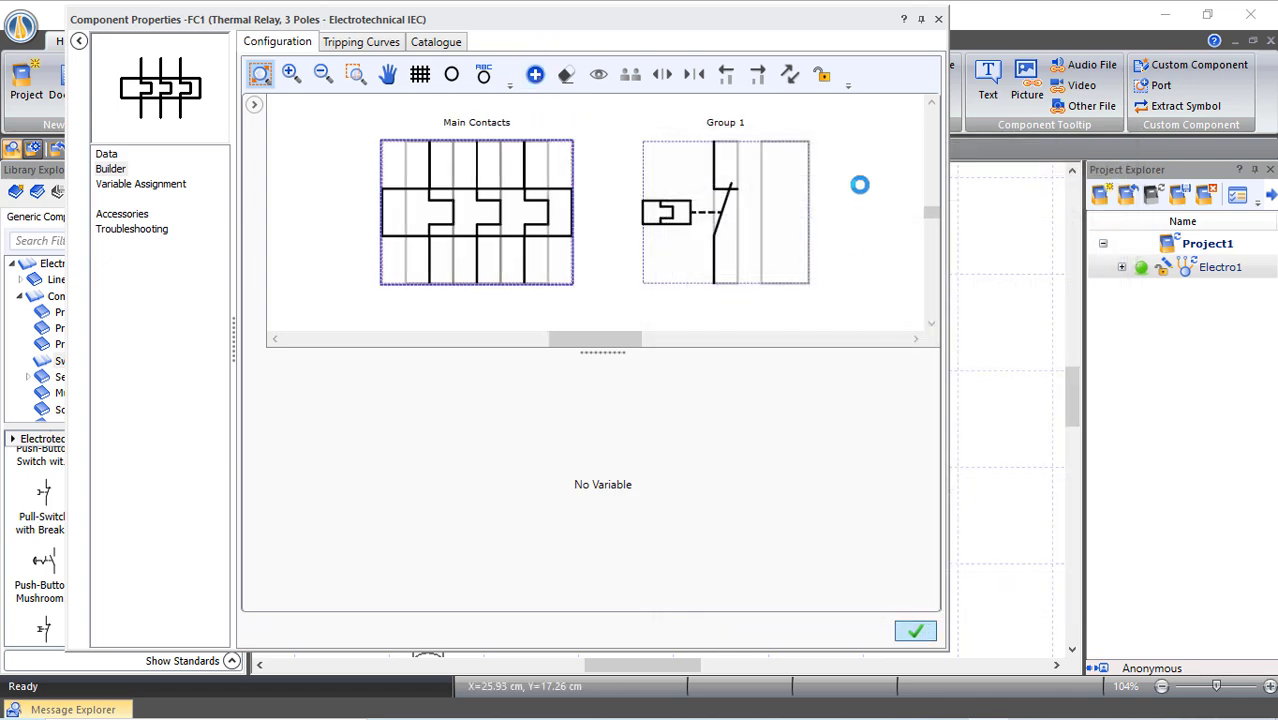
click(938, 19)
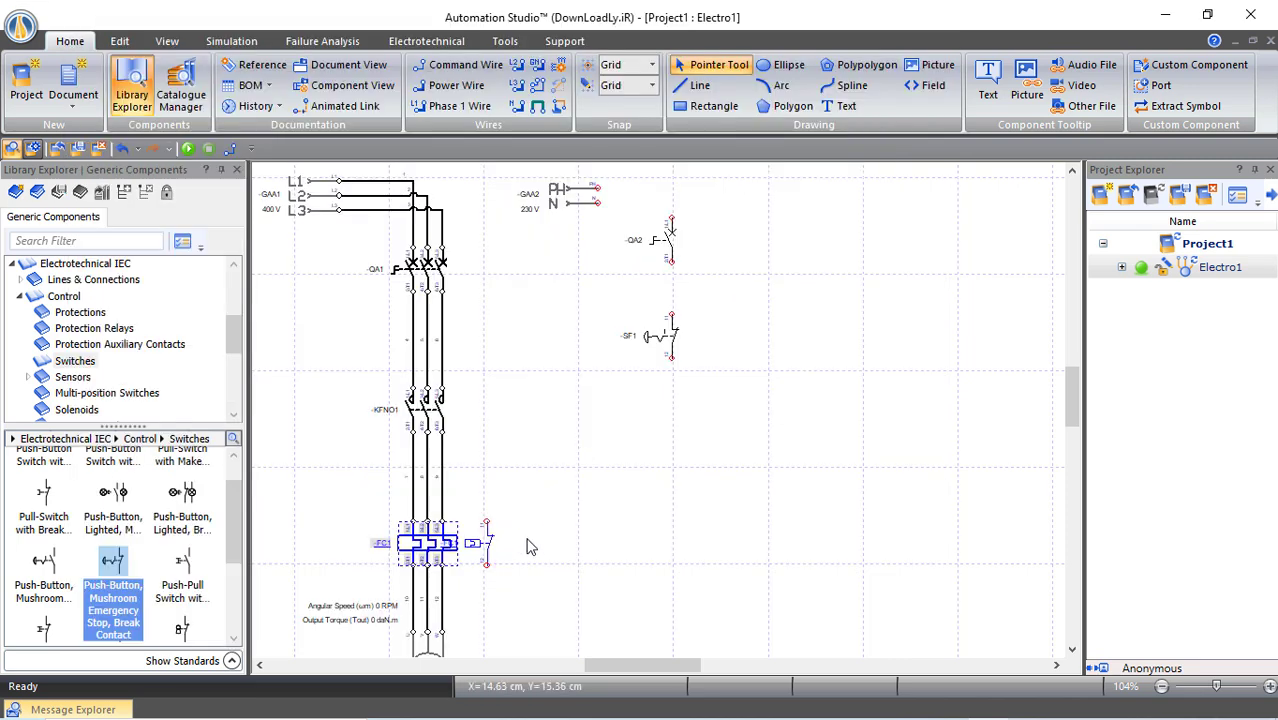
drag(511, 535, 688, 425)
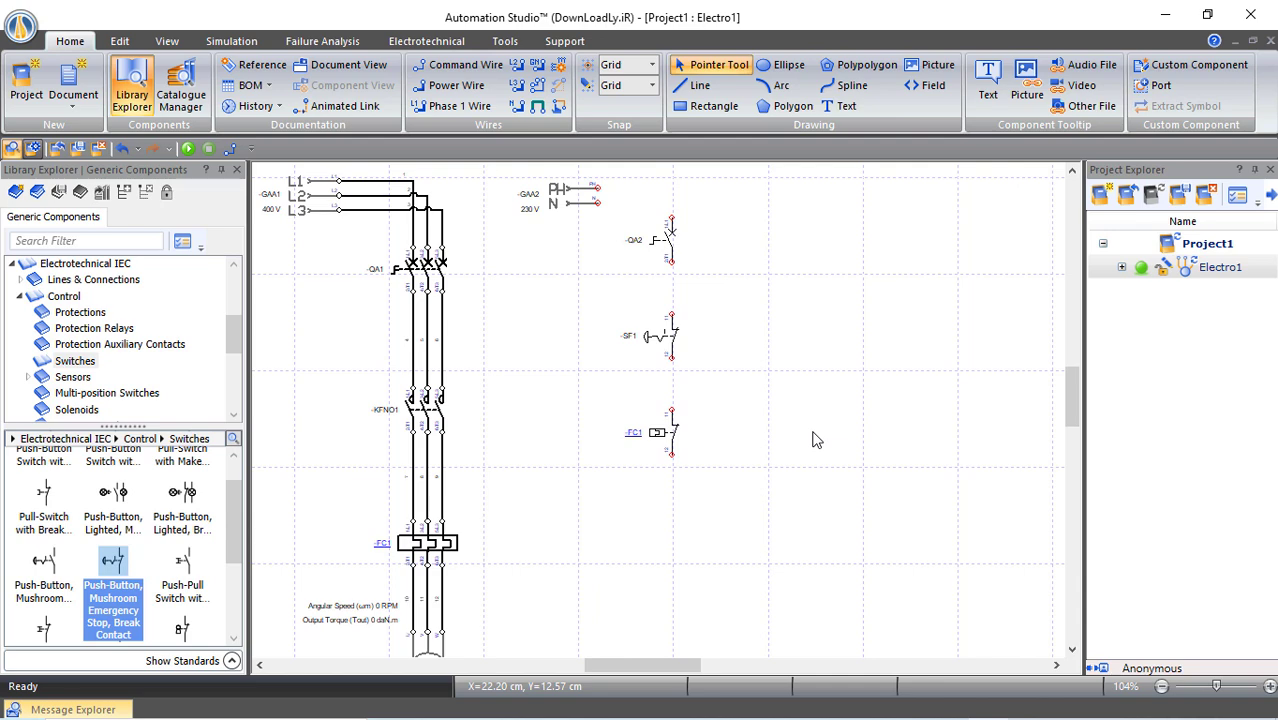
Place a Rotary Switch 3 Positions SF2 below FC1's break contact and flip it horizontally.
click(92, 395)
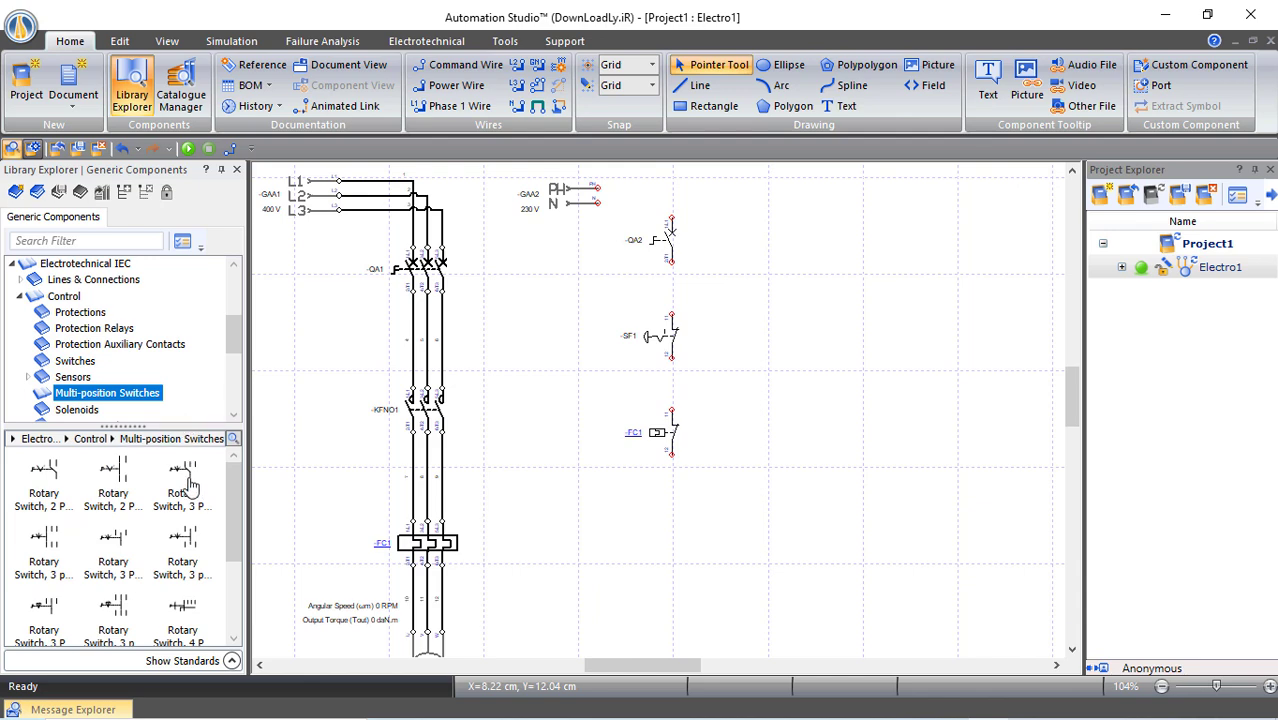
mouse_move(190, 486)
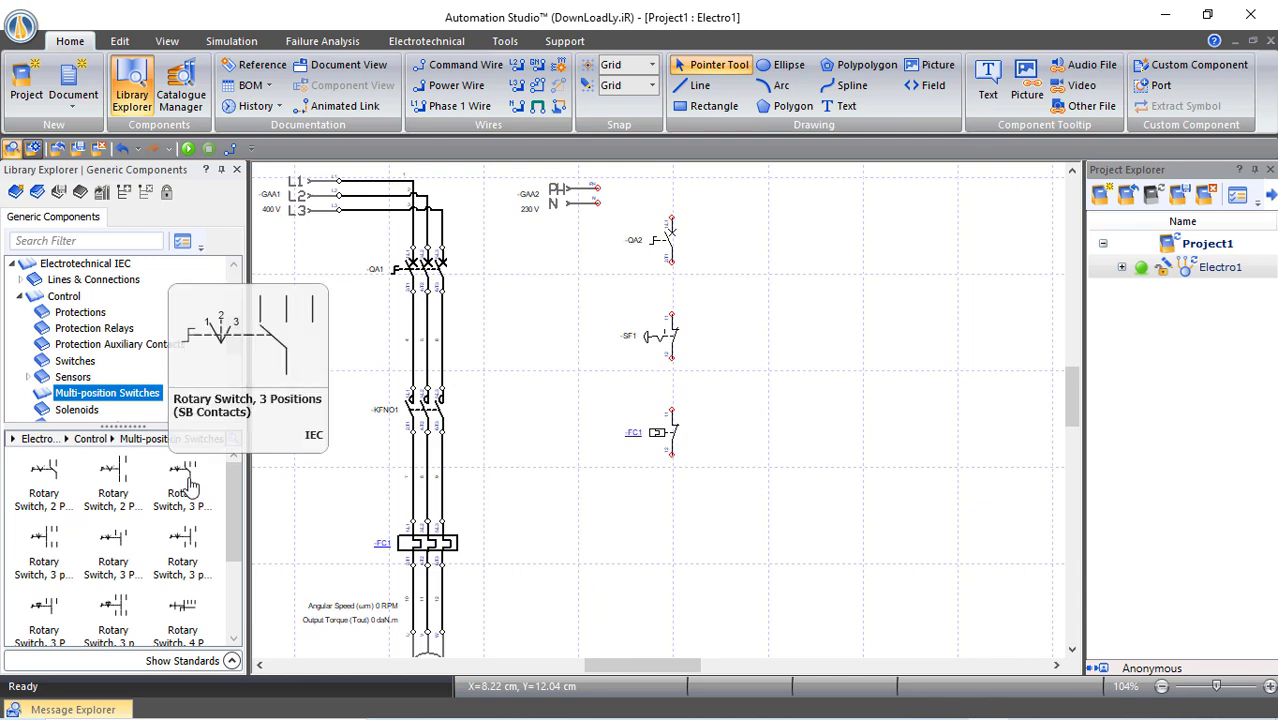
drag(190, 486, 665, 535)
right_click(668, 537)
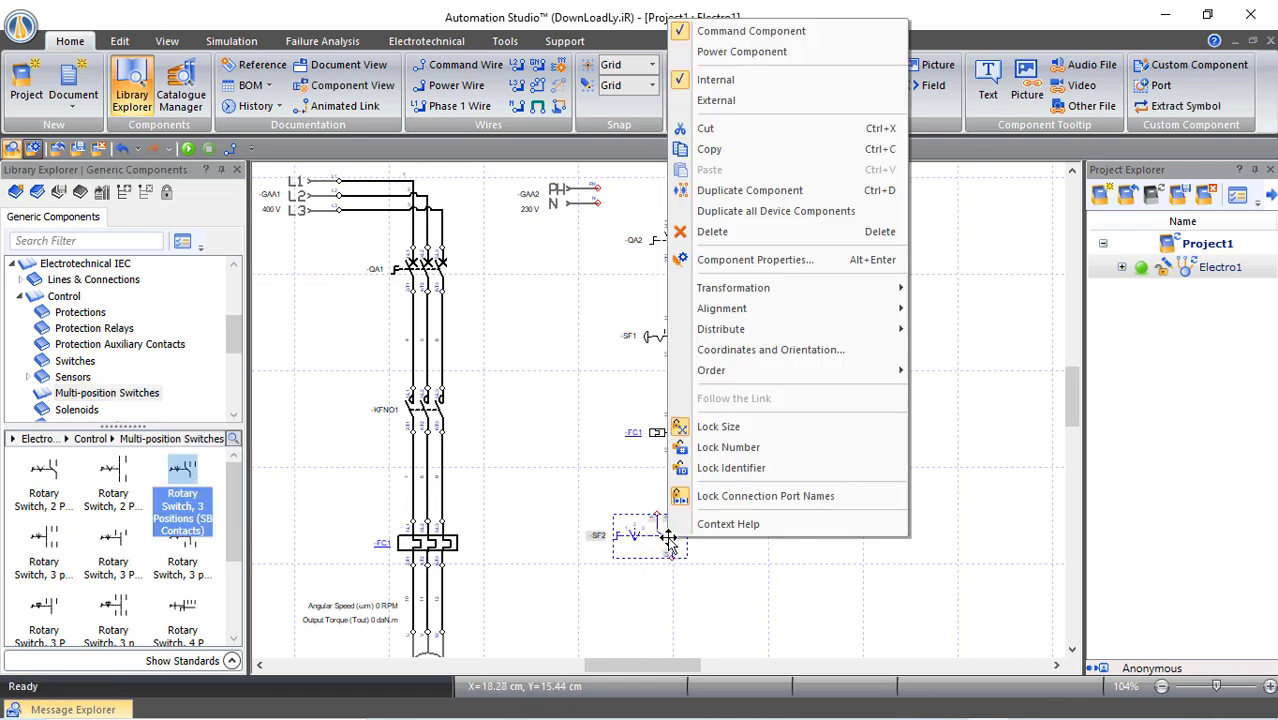
mouse_move(740, 296)
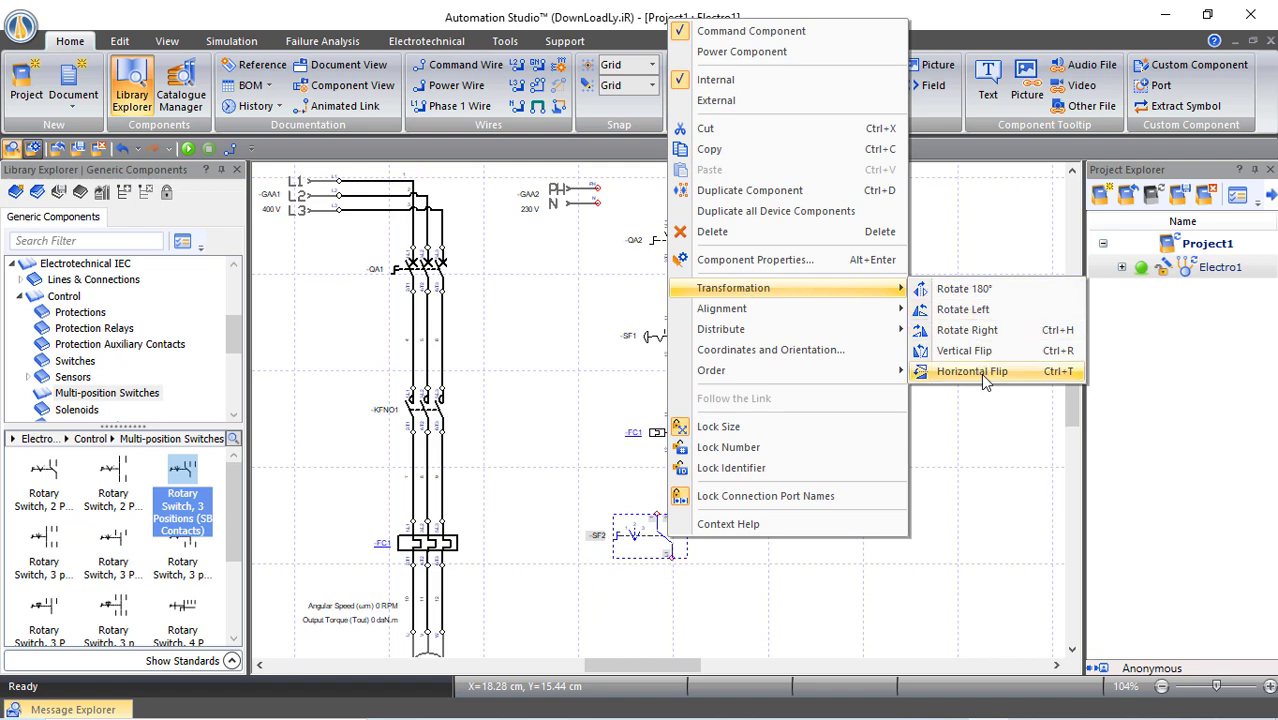
click(957, 380)
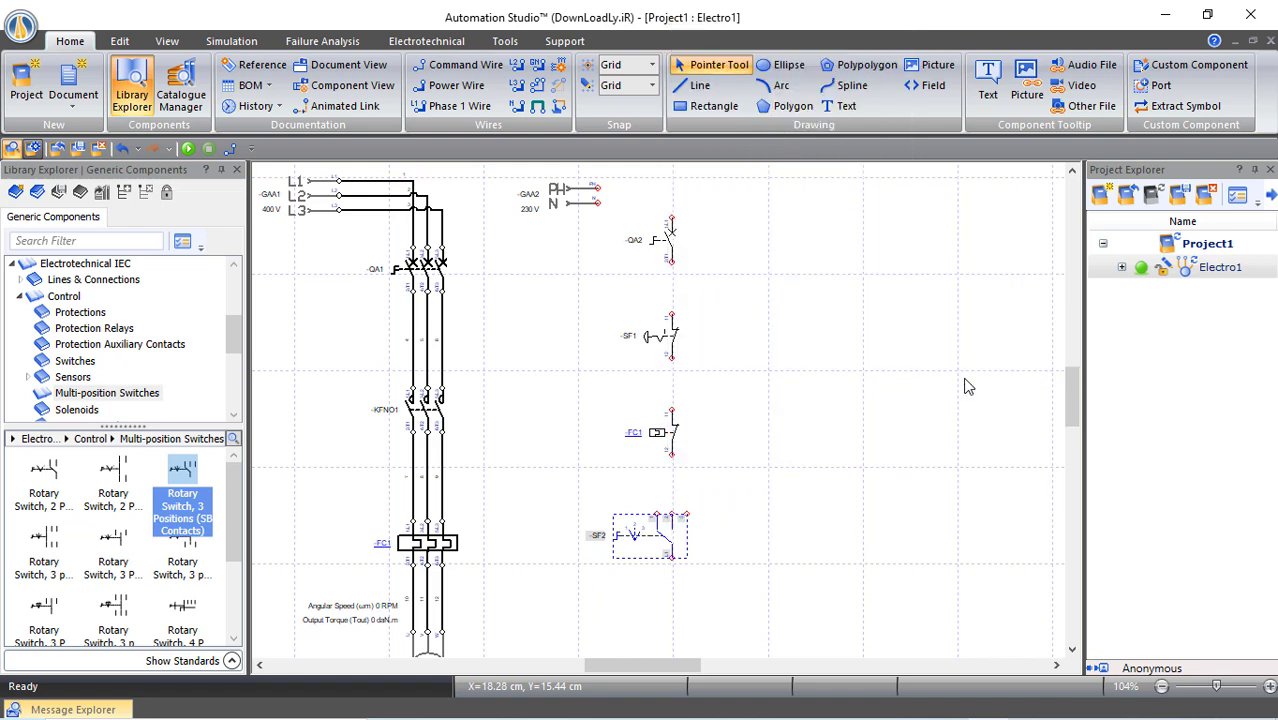
Relabel rotary switch SF2's positions as 1, 0, 2 in its position settings.
double_click(672, 543)
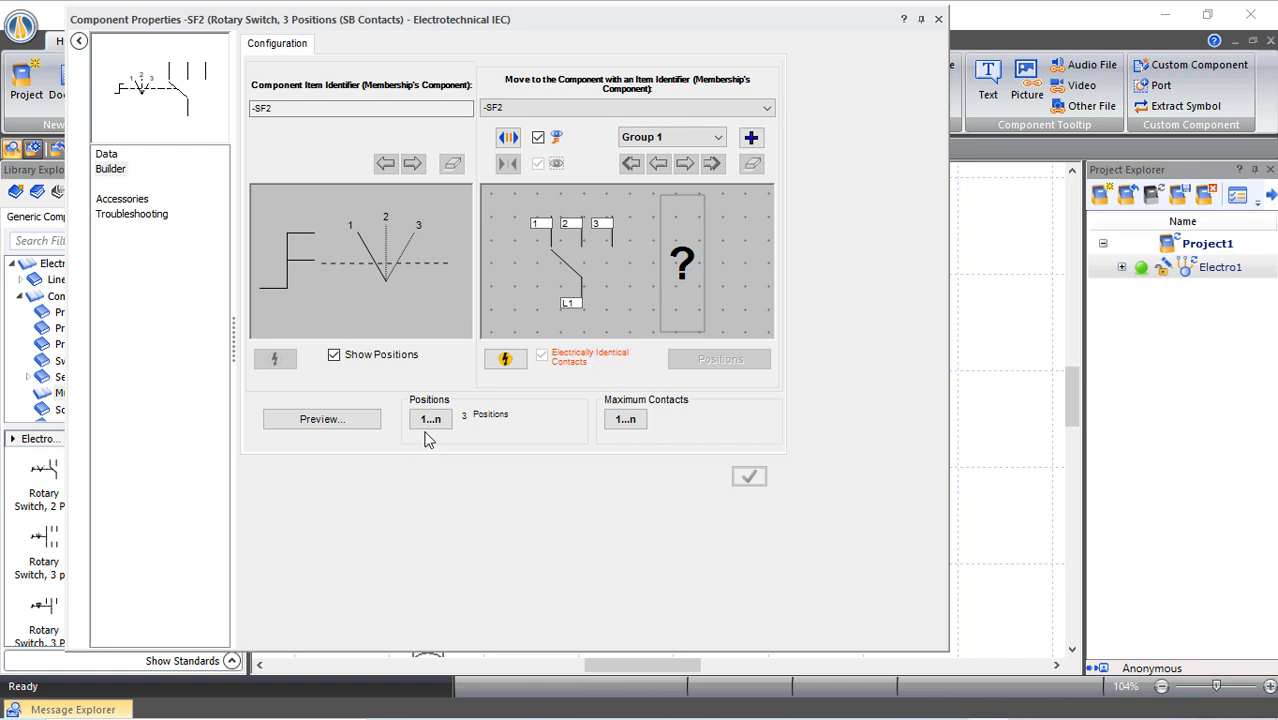
click(430, 424)
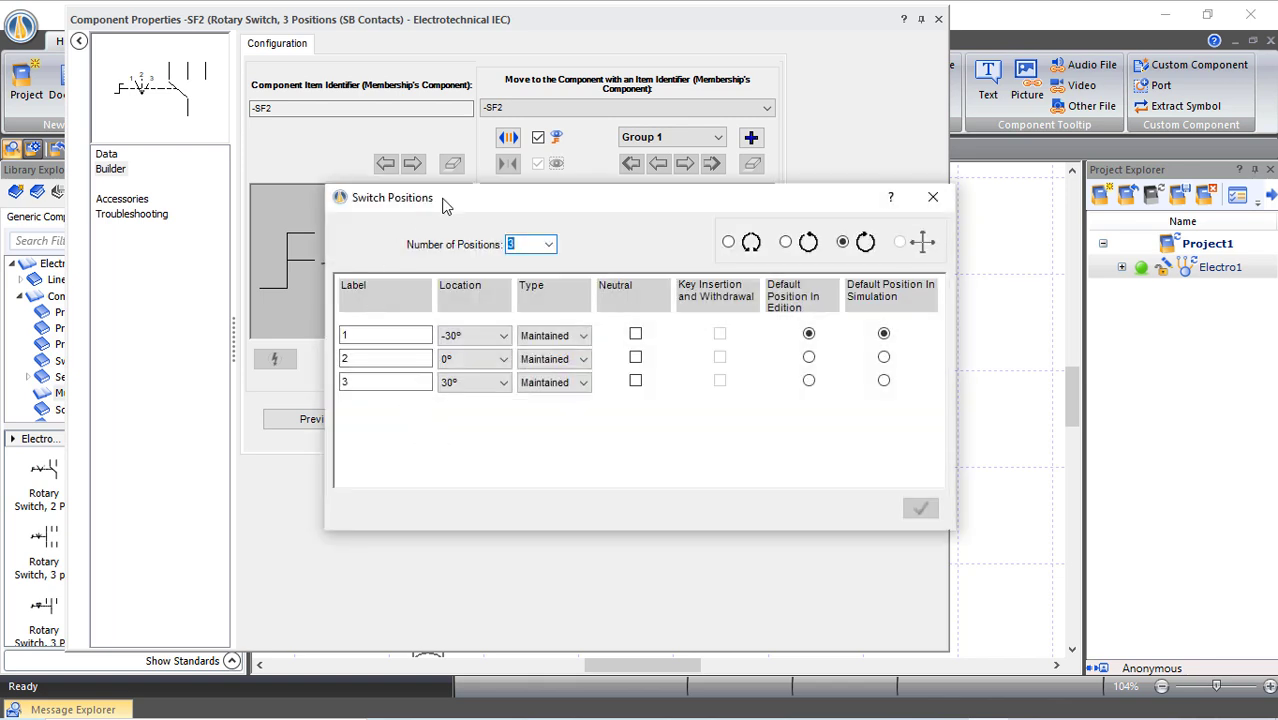
drag(442, 198, 597, 163)
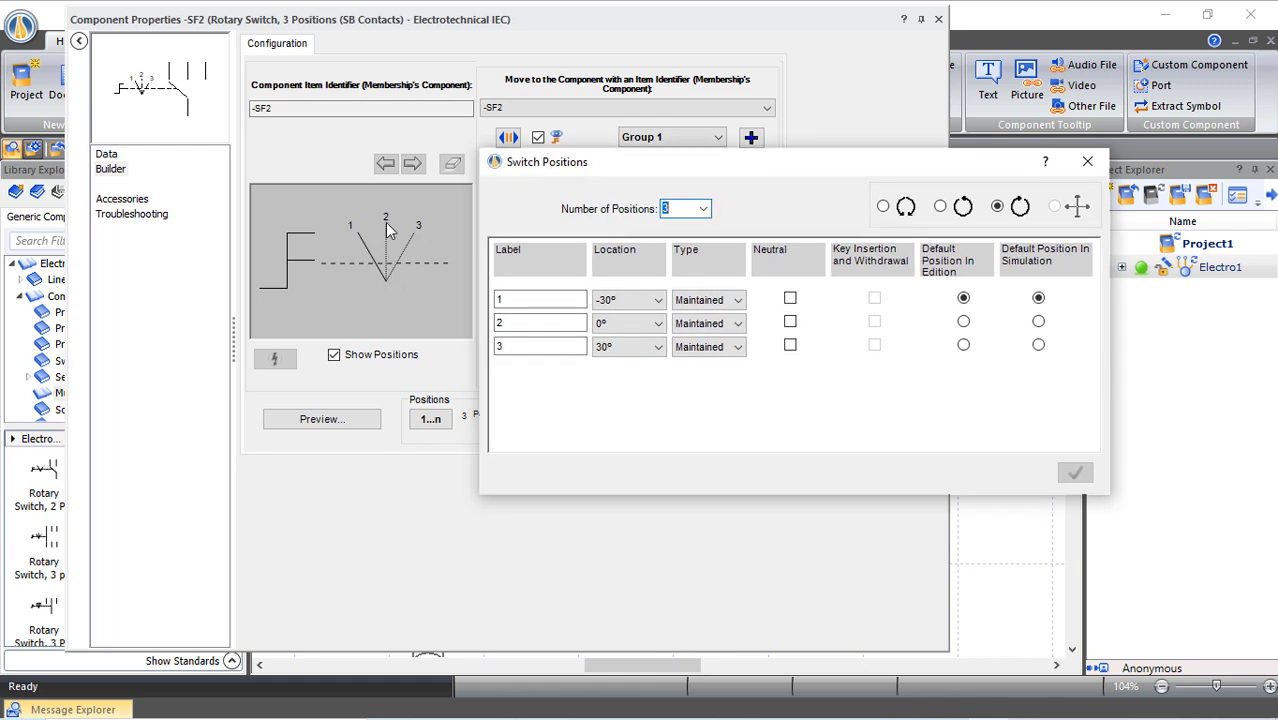
click(513, 322)
text(0)
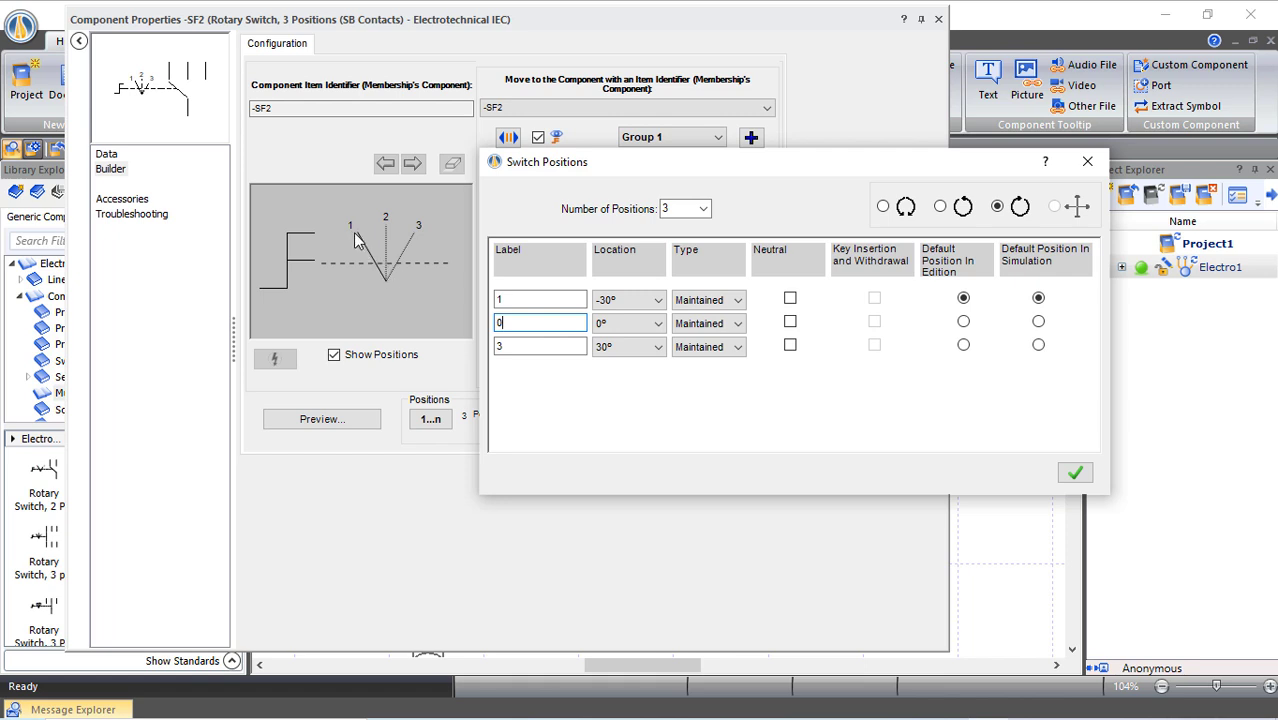
key(Tab)
text(2)
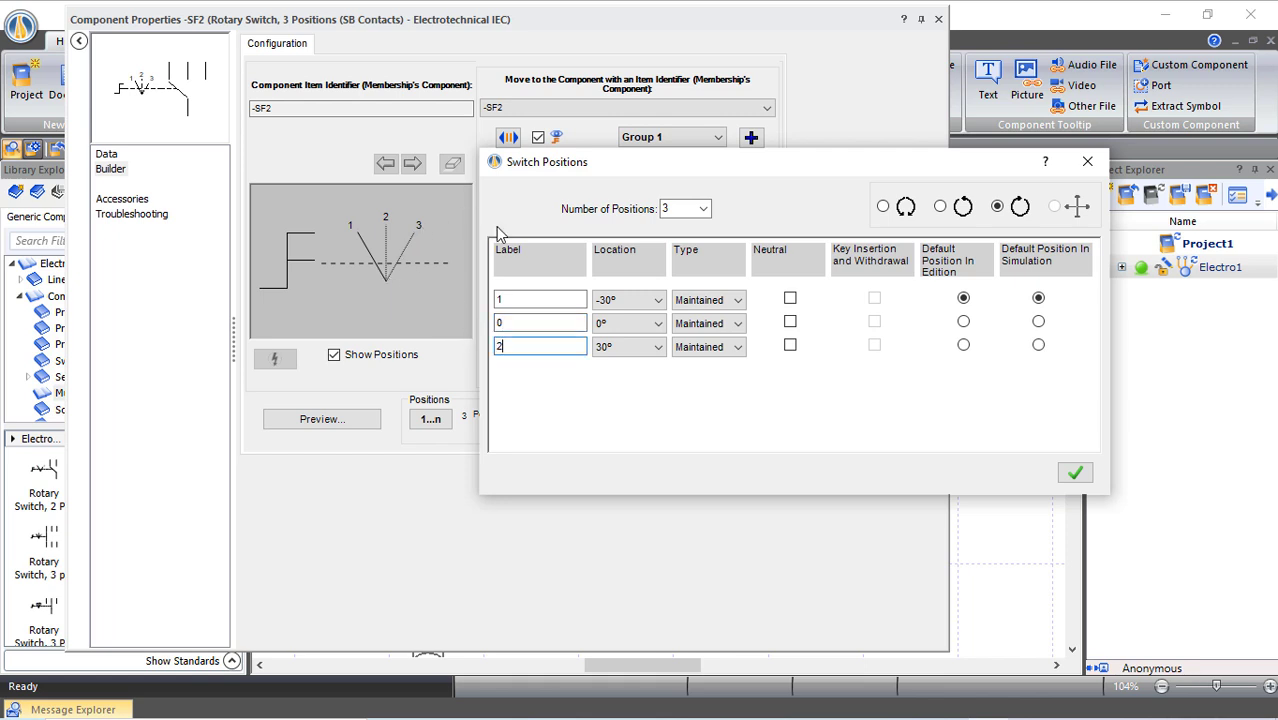
click(1073, 476)
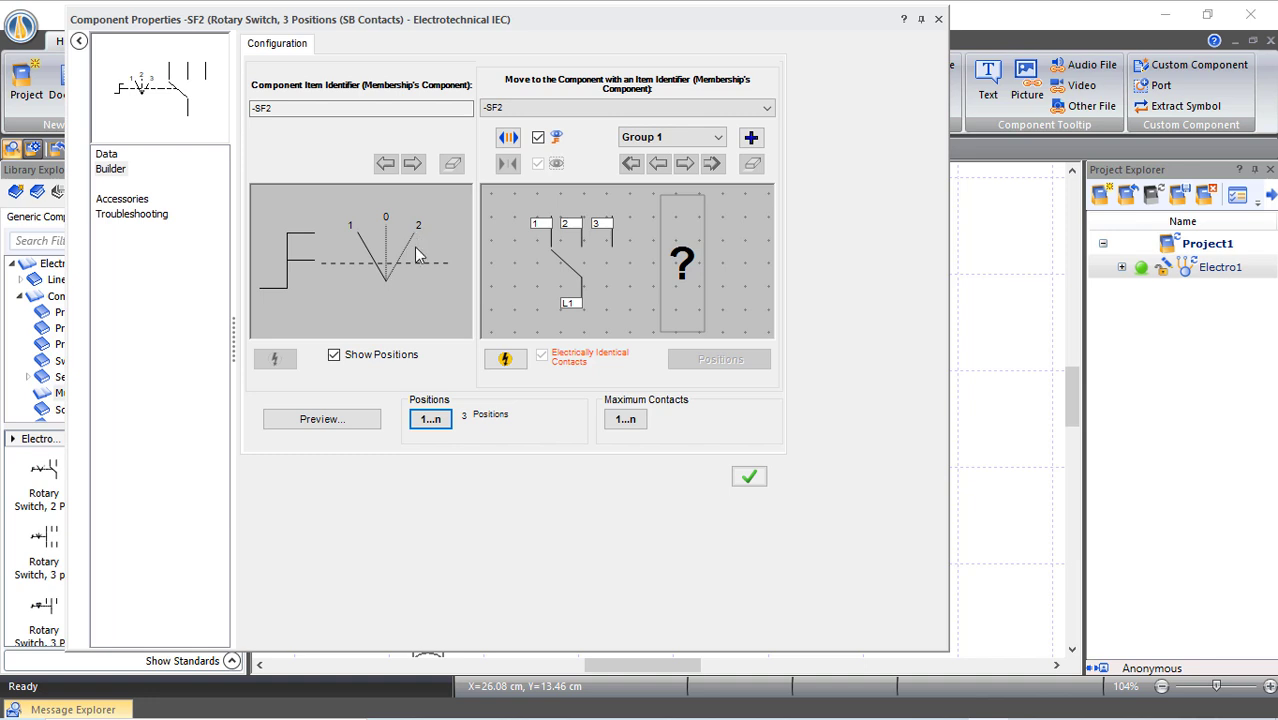
Make position 0 SF2's default position and save the switch configuration.
click(430, 419)
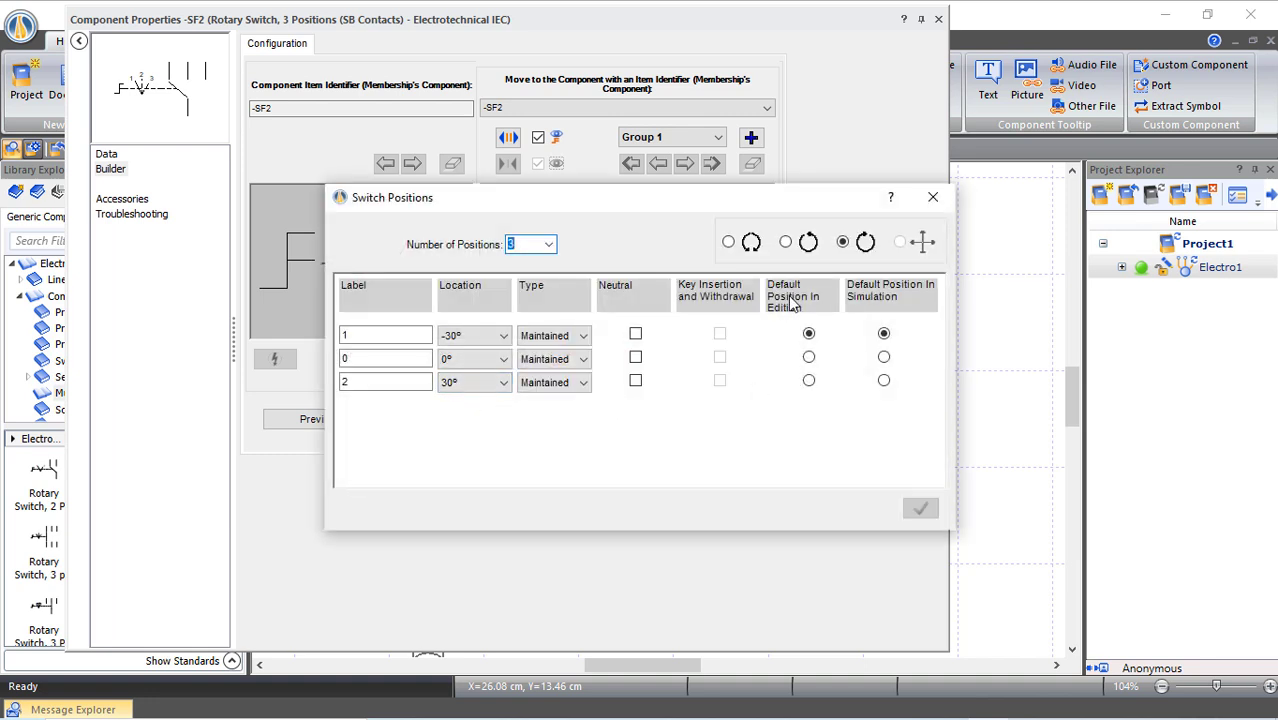
click(808, 357)
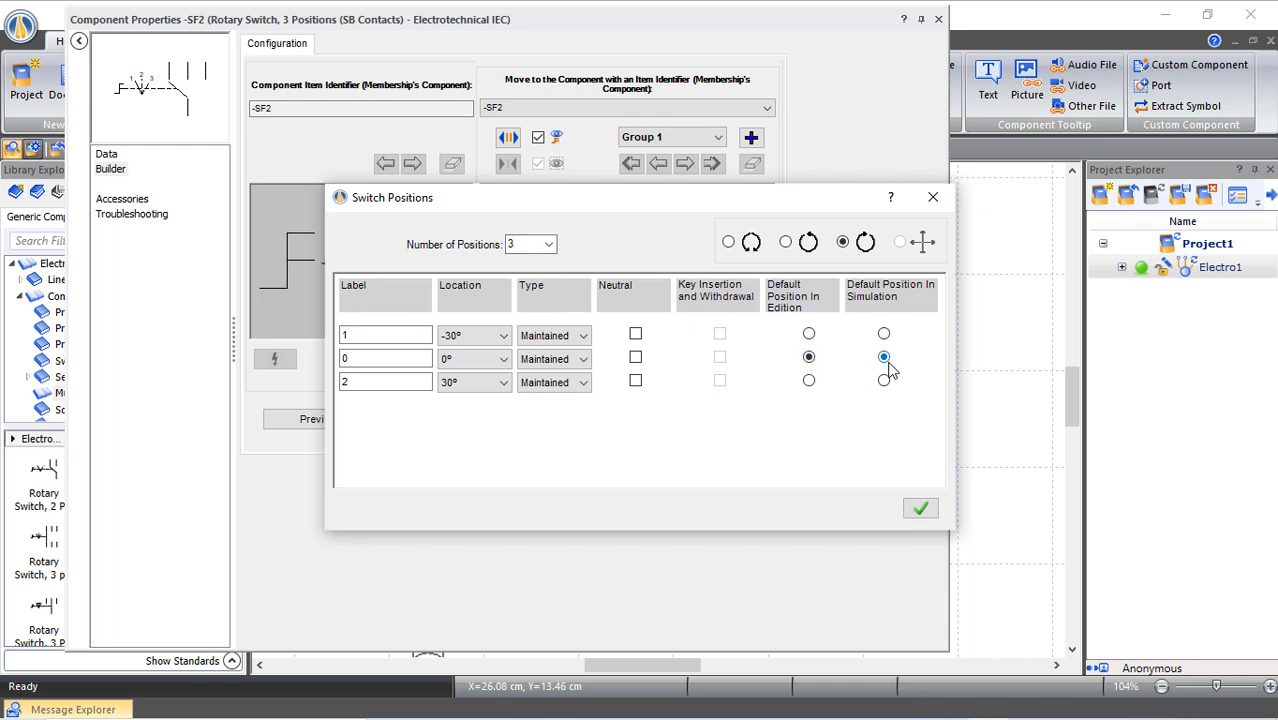
click(918, 512)
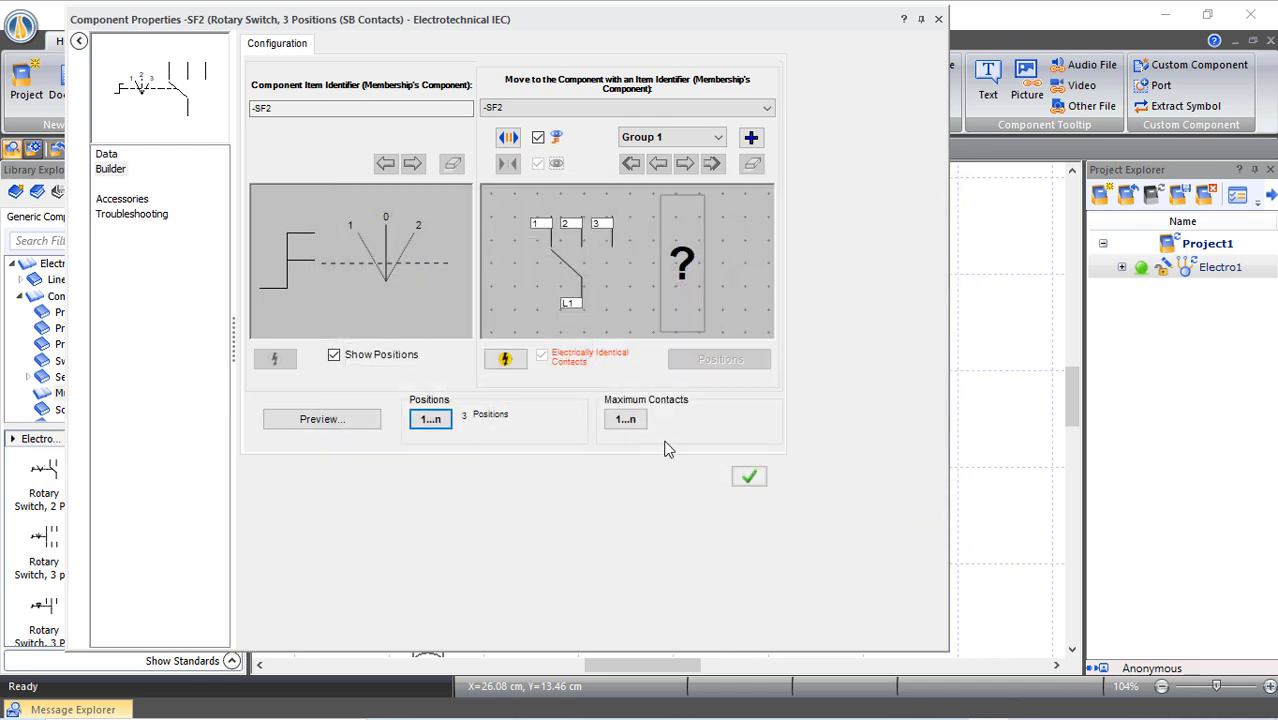
click(749, 479)
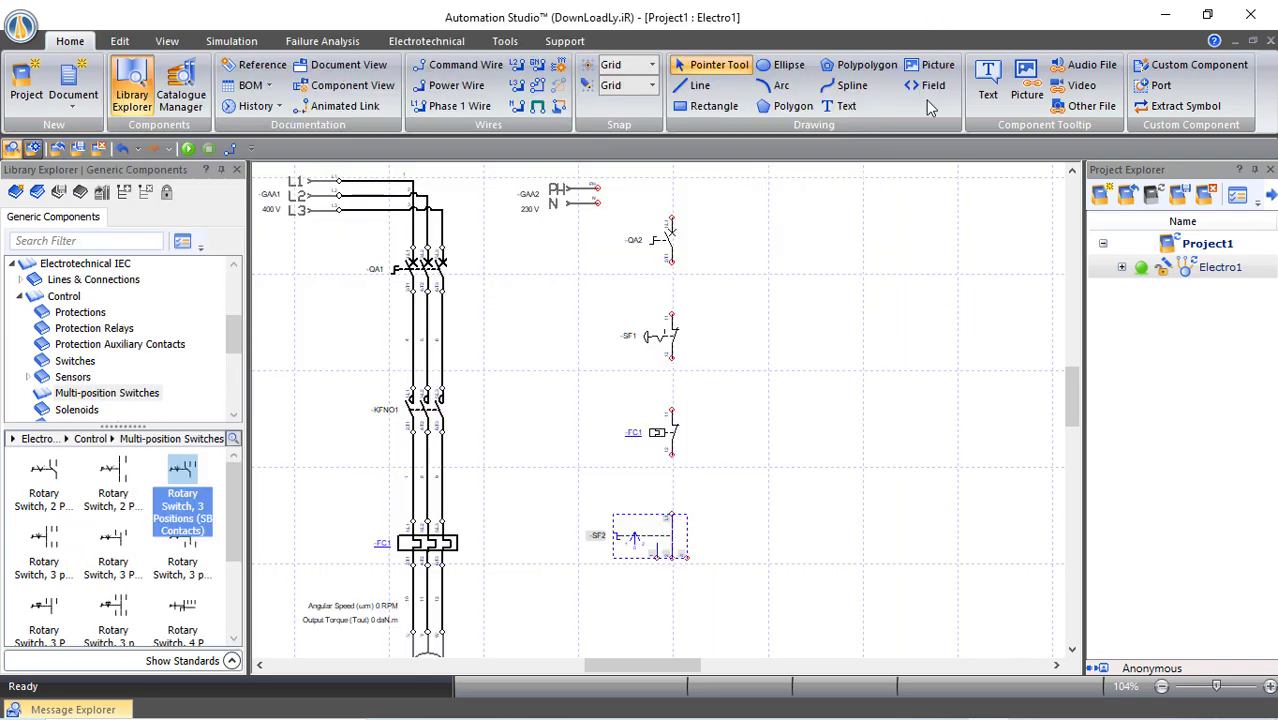
Place two Push-Button with Make Contact switches below SF2: SF3, then SF4 to its left.
click(938, 19)
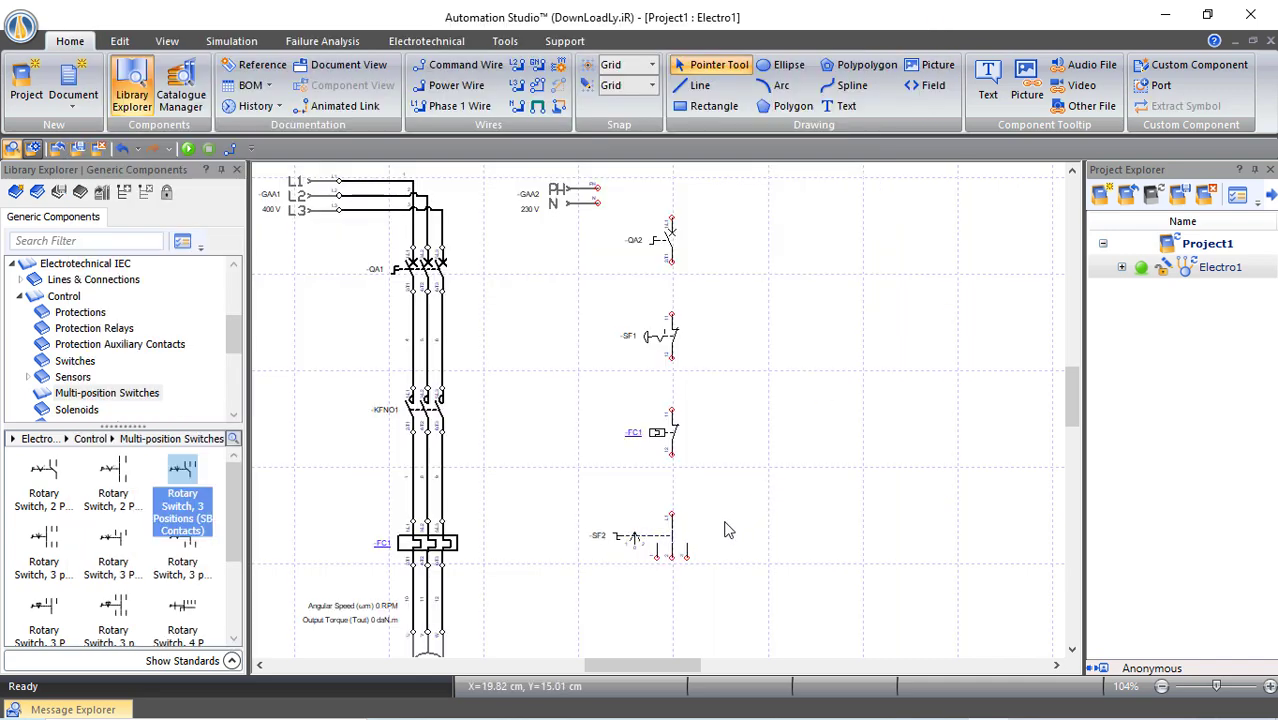
scroll(700, 490, down, 2)
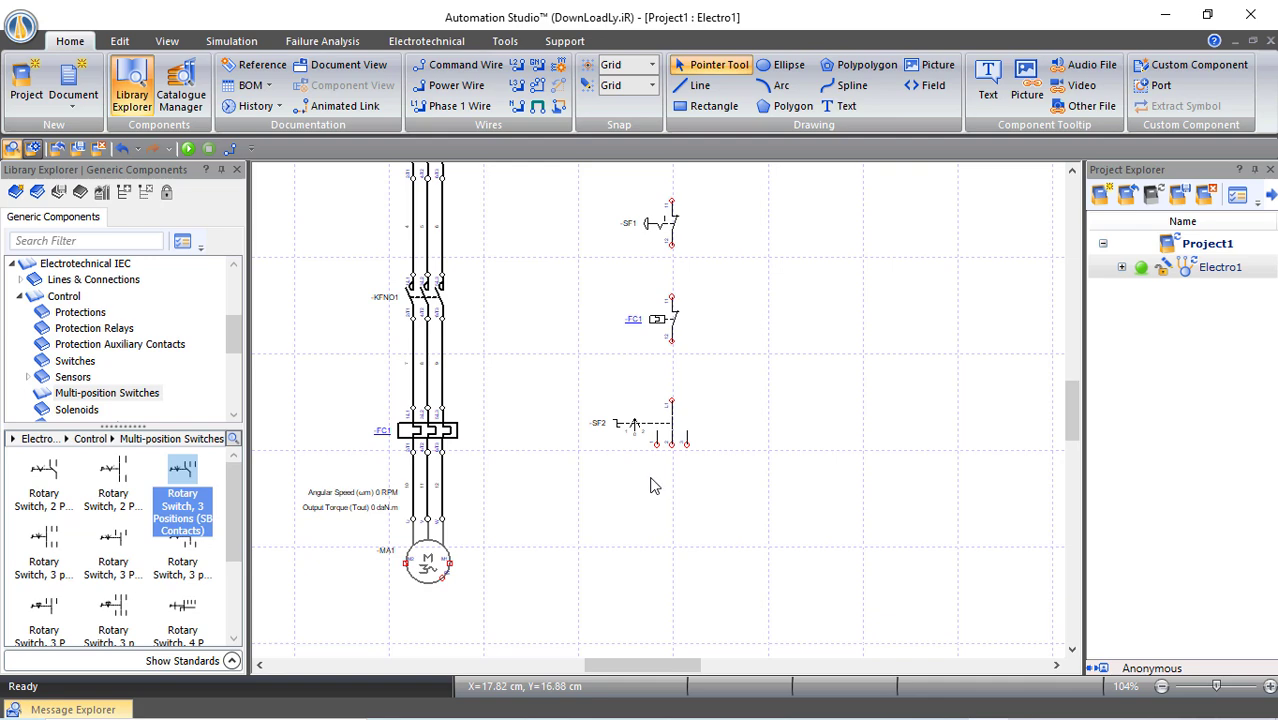
click(75, 361)
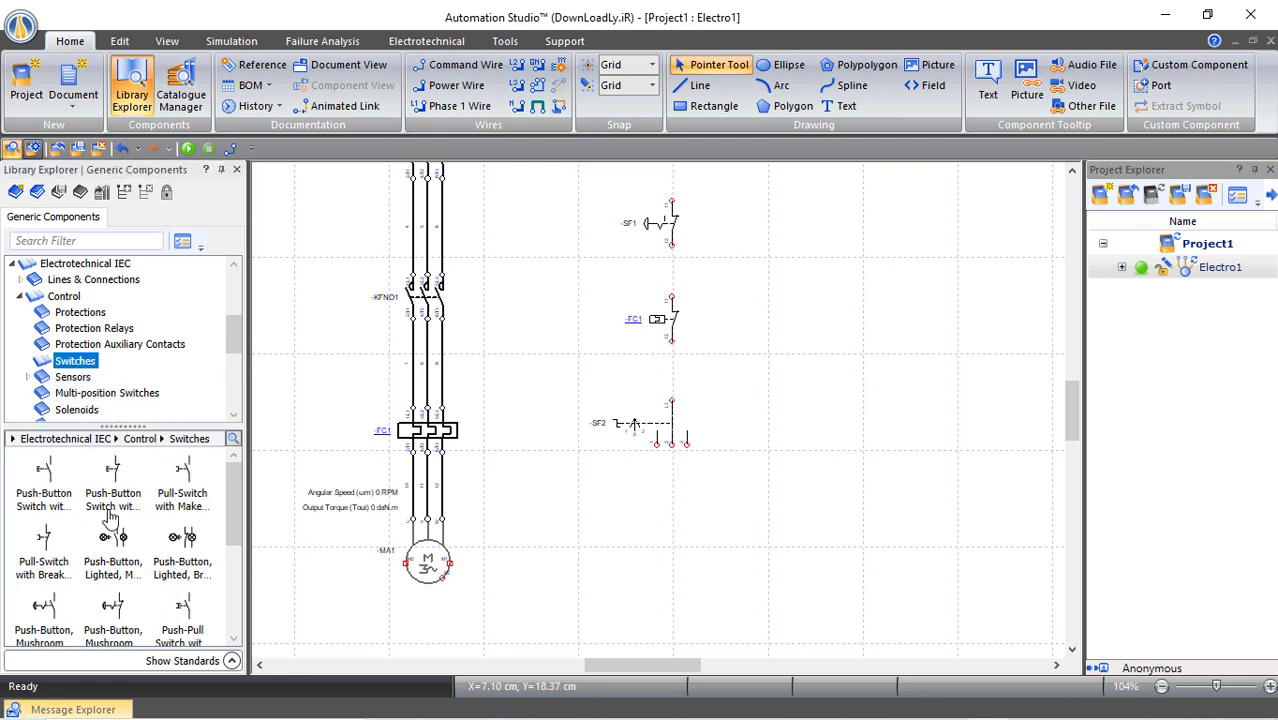
drag(45, 478, 734, 494)
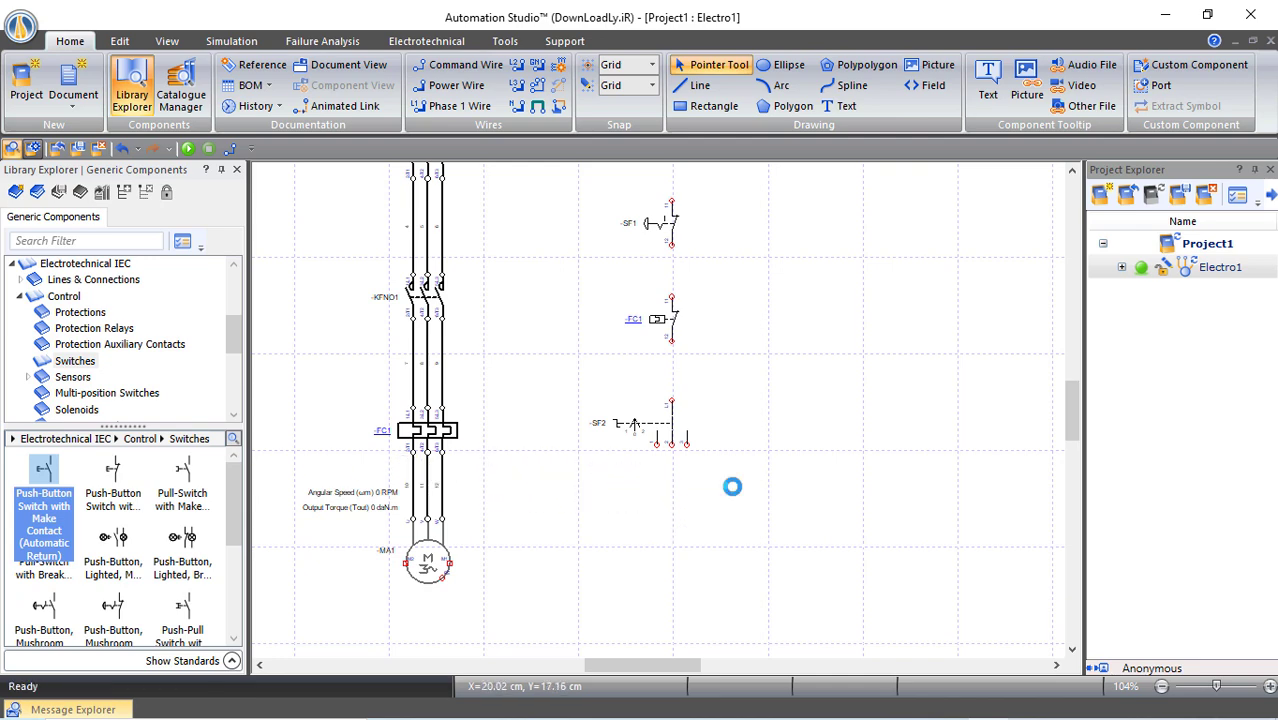
click(790, 510)
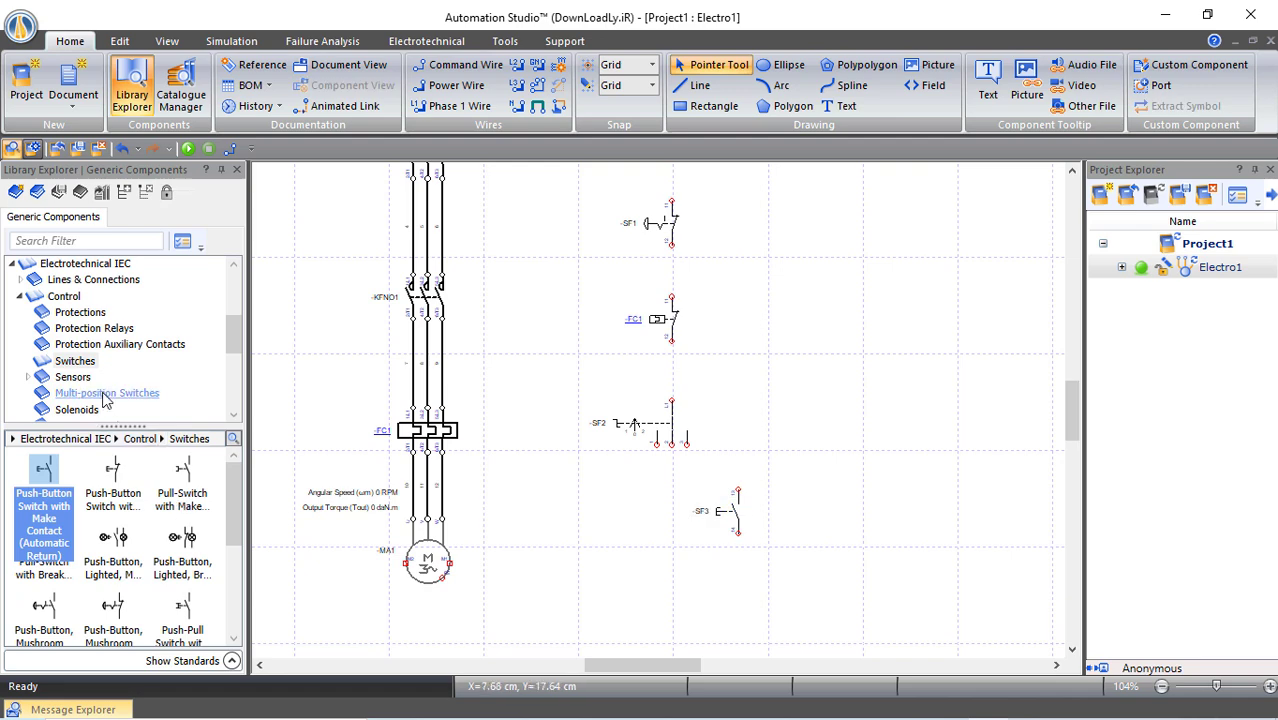
drag(47, 470, 614, 494)
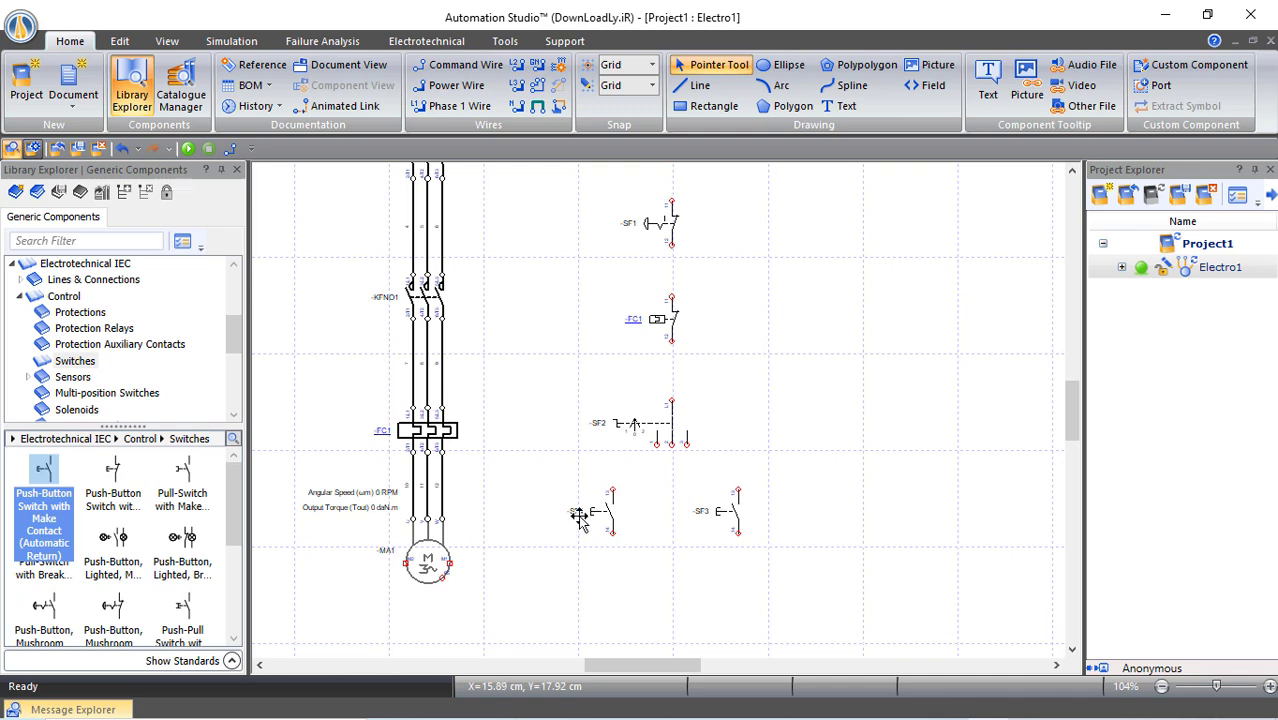
scroll(95, 320, down, 3)
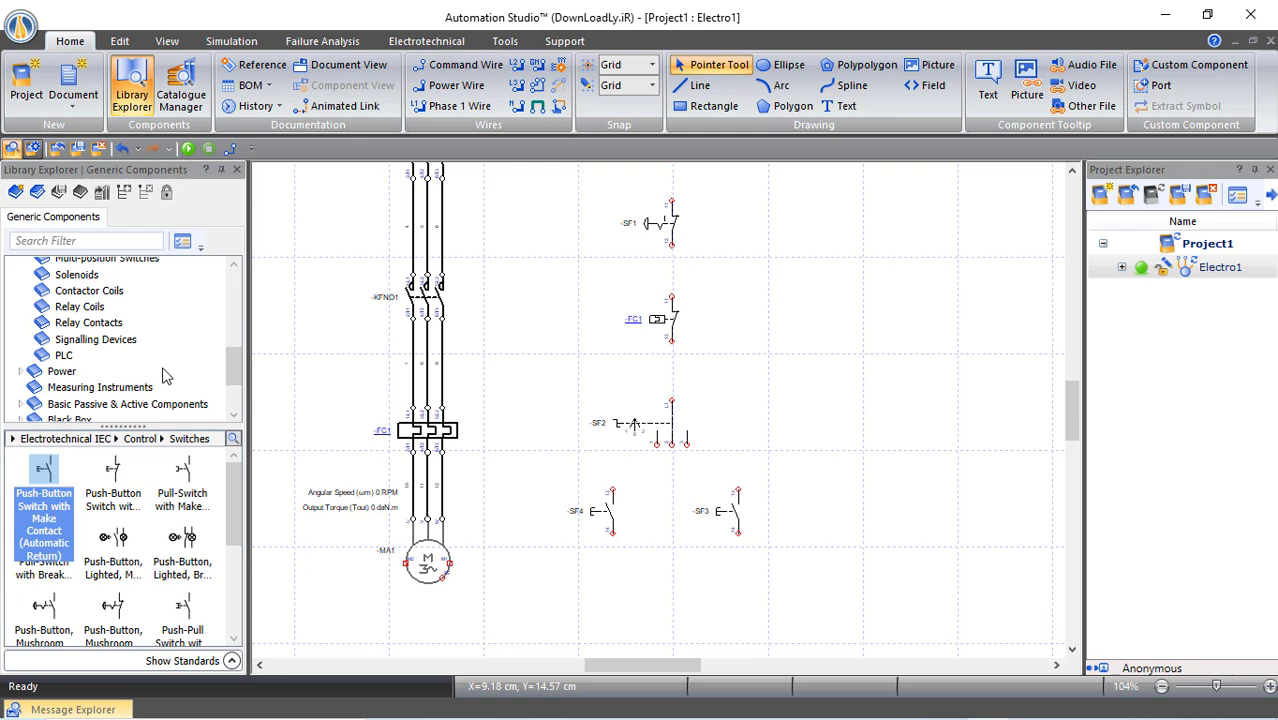
Place an AC/DC Contactor Coil, KF1, below push-buttons SF4 and SF3.
click(89, 291)
drag(44, 482, 678, 580)
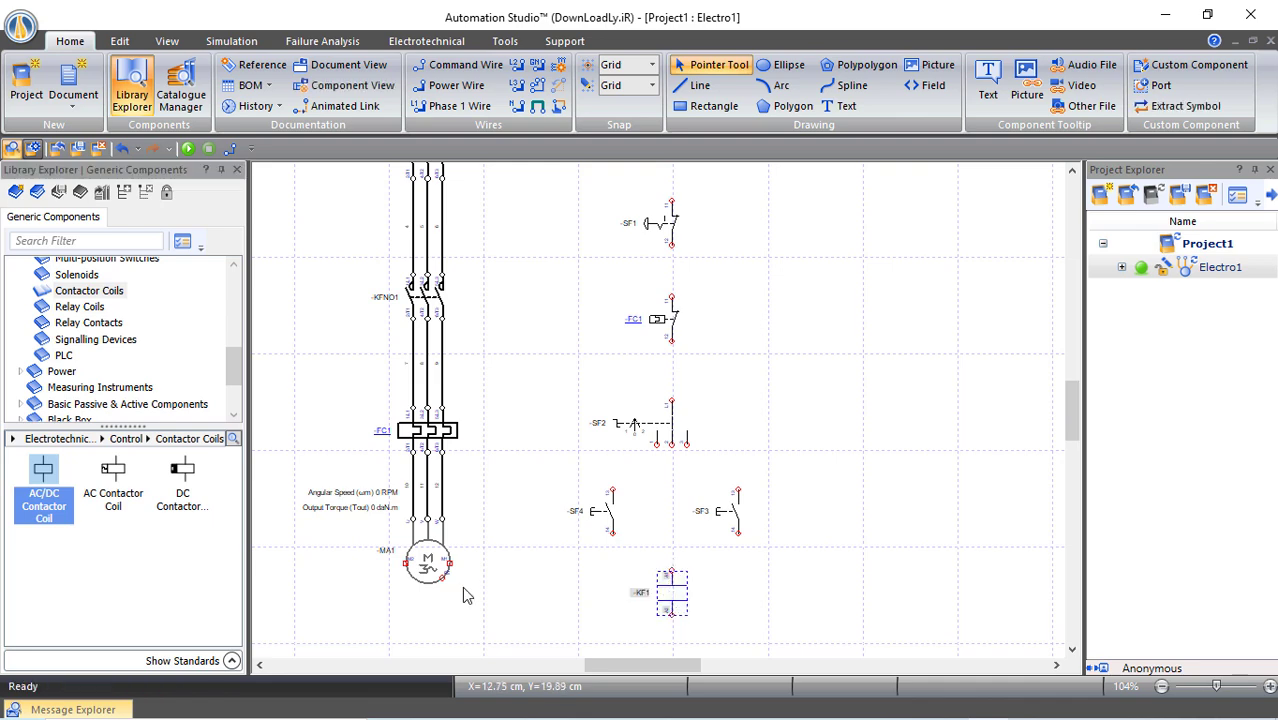
scroll(422, 390, up, 2)
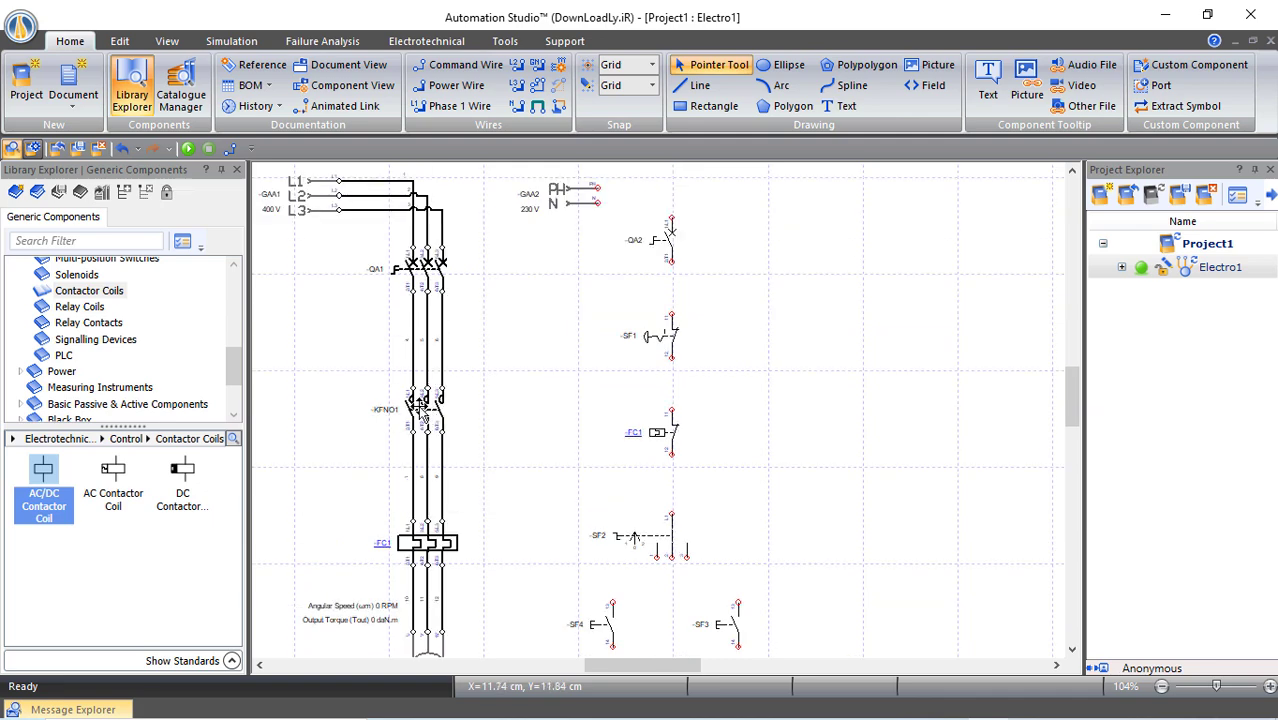
Move the KFNO1 three-pole main contacts to component -KF1 and accept the warning.
double_click(422, 408)
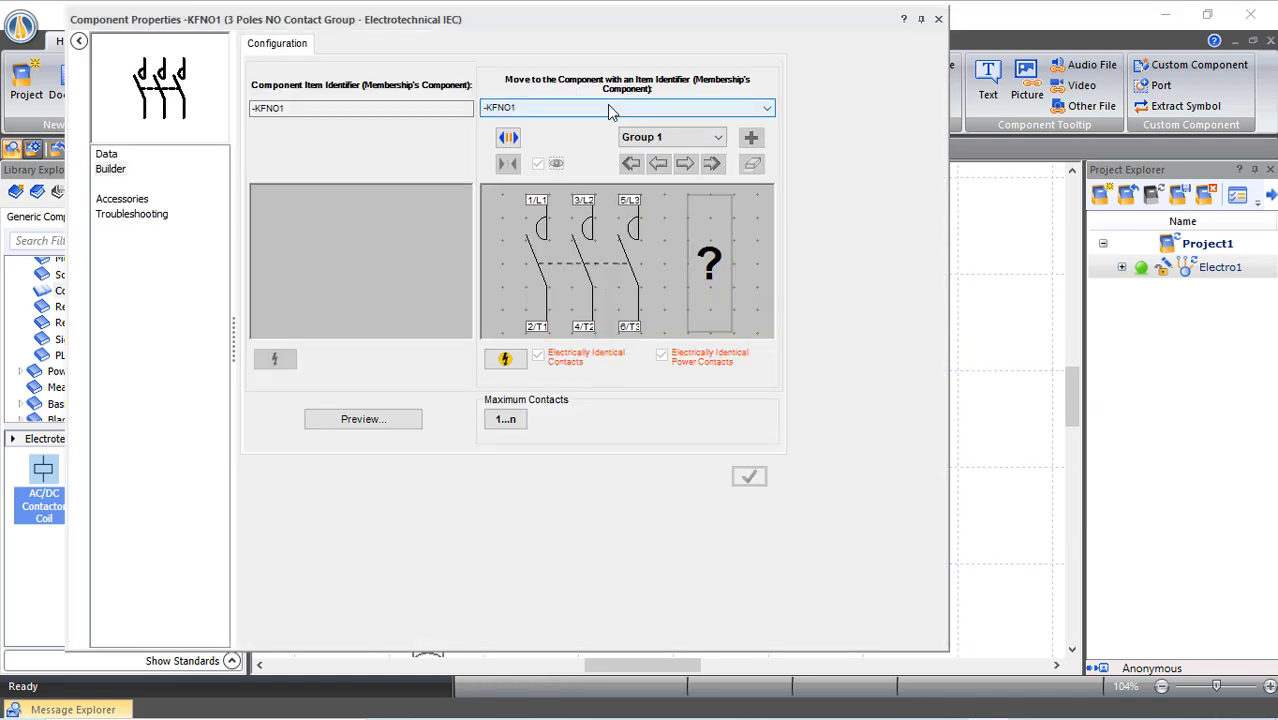
click(607, 104)
click(545, 128)
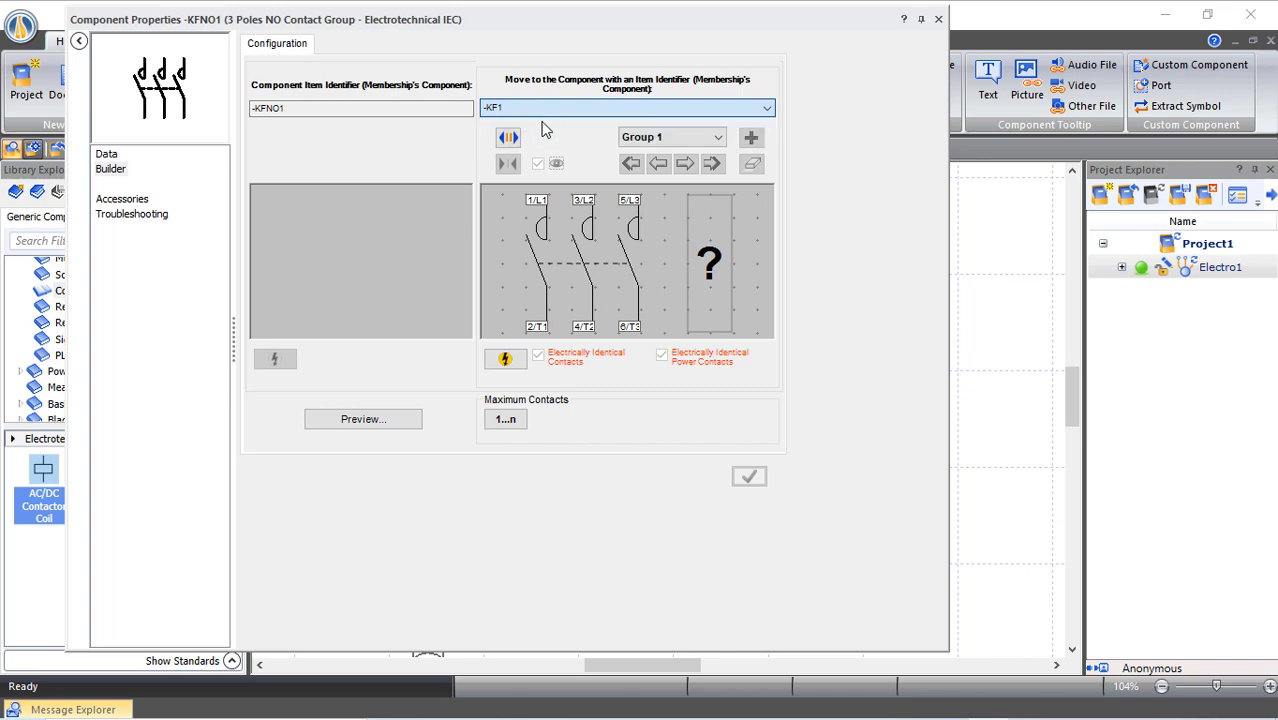
click(508, 137)
click(560, 374)
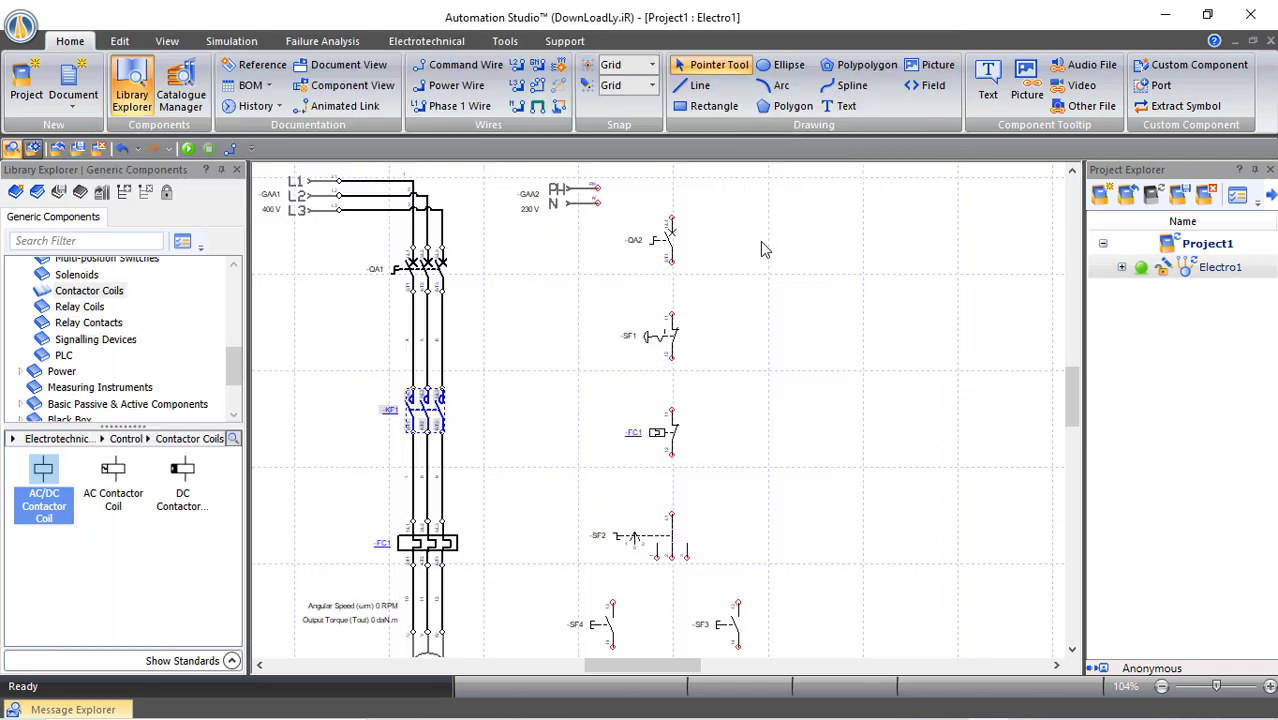
scroll(688, 560, down, 2)
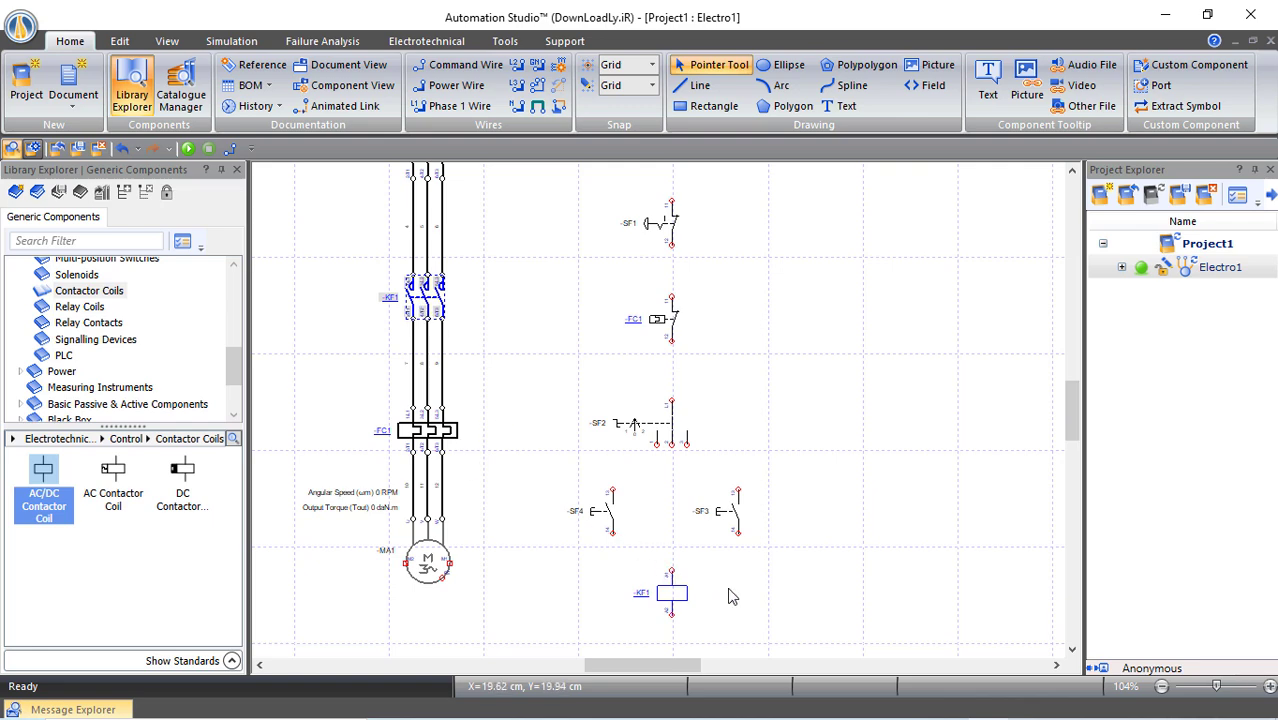
scroll(736, 588, up, 1)
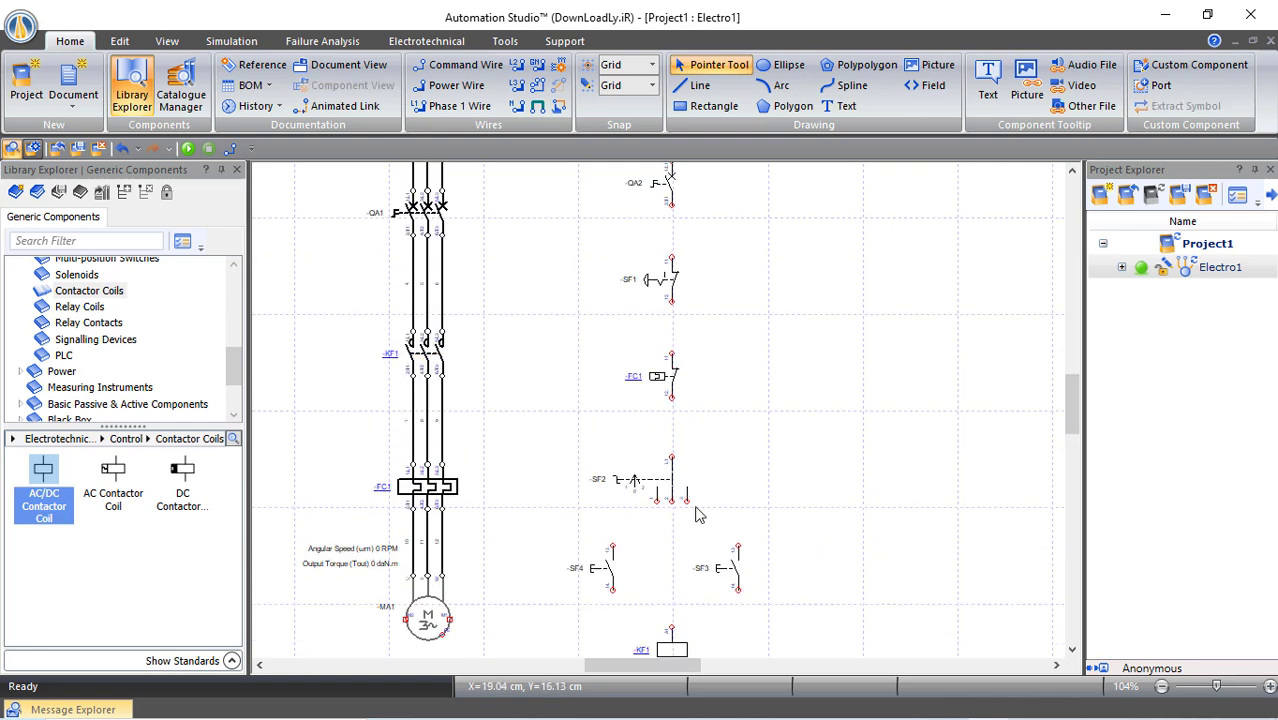
Wire the series chain from GAA2 through QA2, SF1 and FC1 to SF2.
click(517, 88)
scroll(595, 250, up, 2)
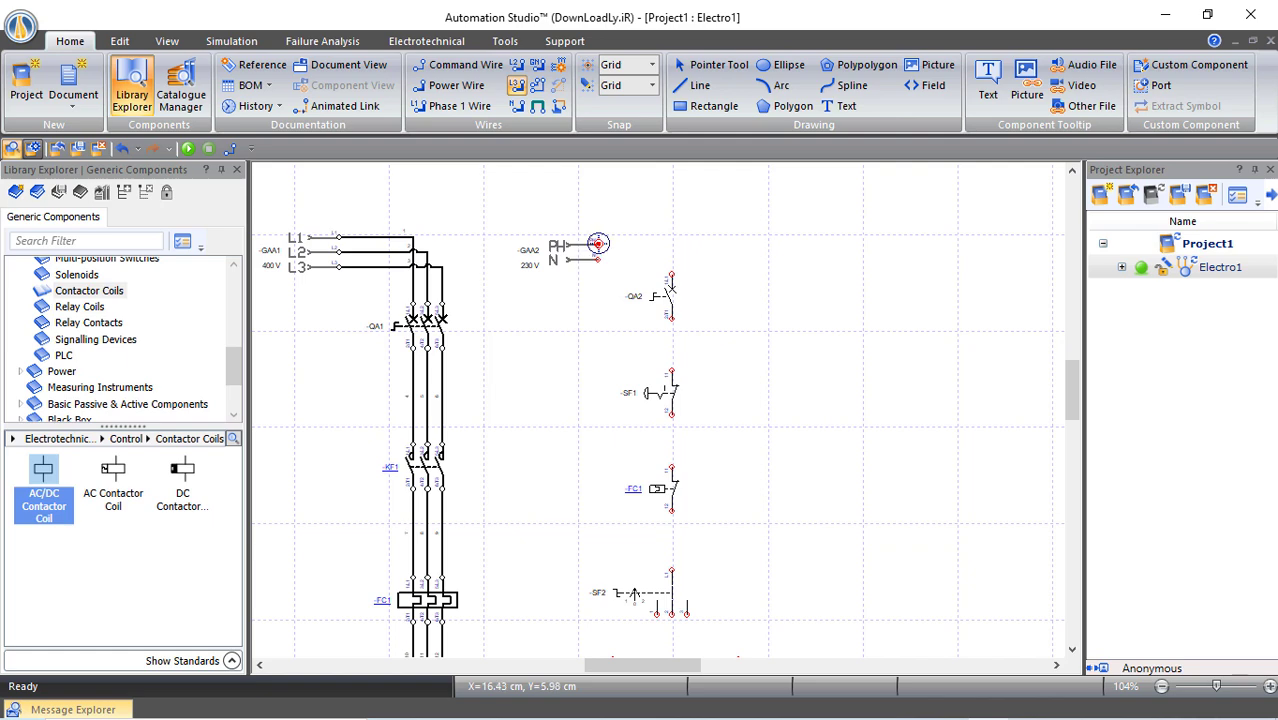
click(597, 243)
click(672, 271)
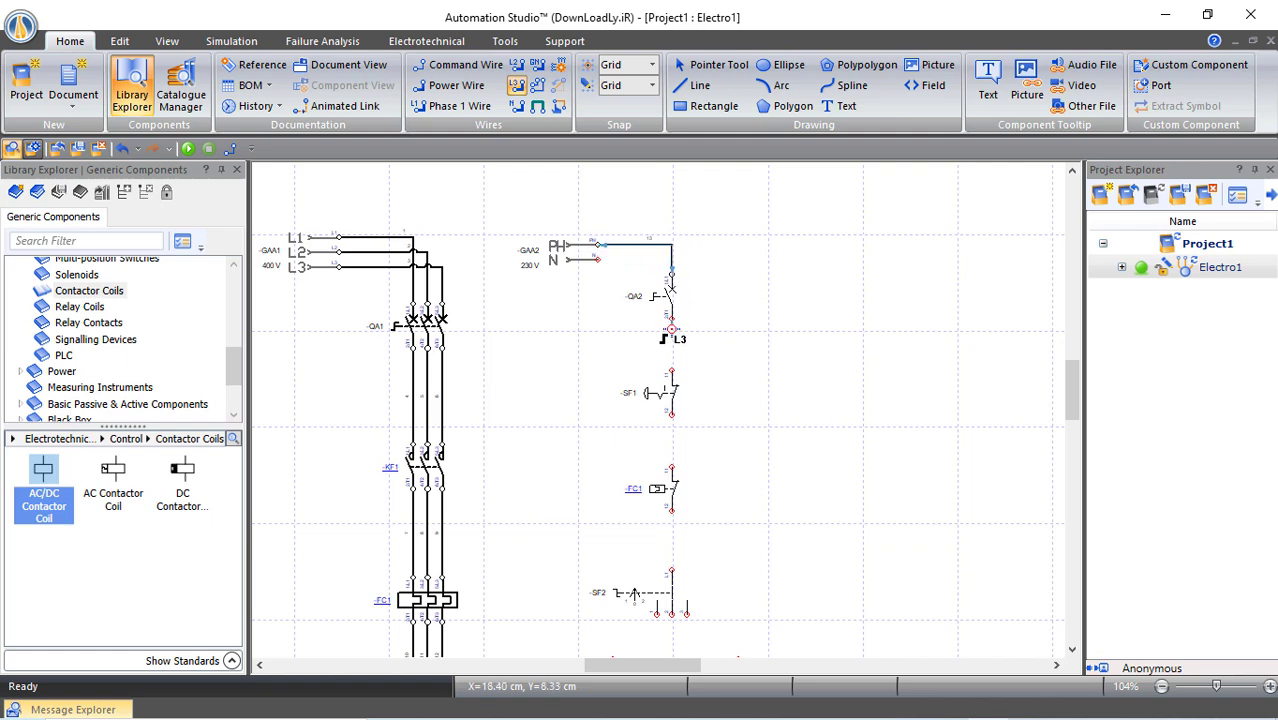
click(672, 329)
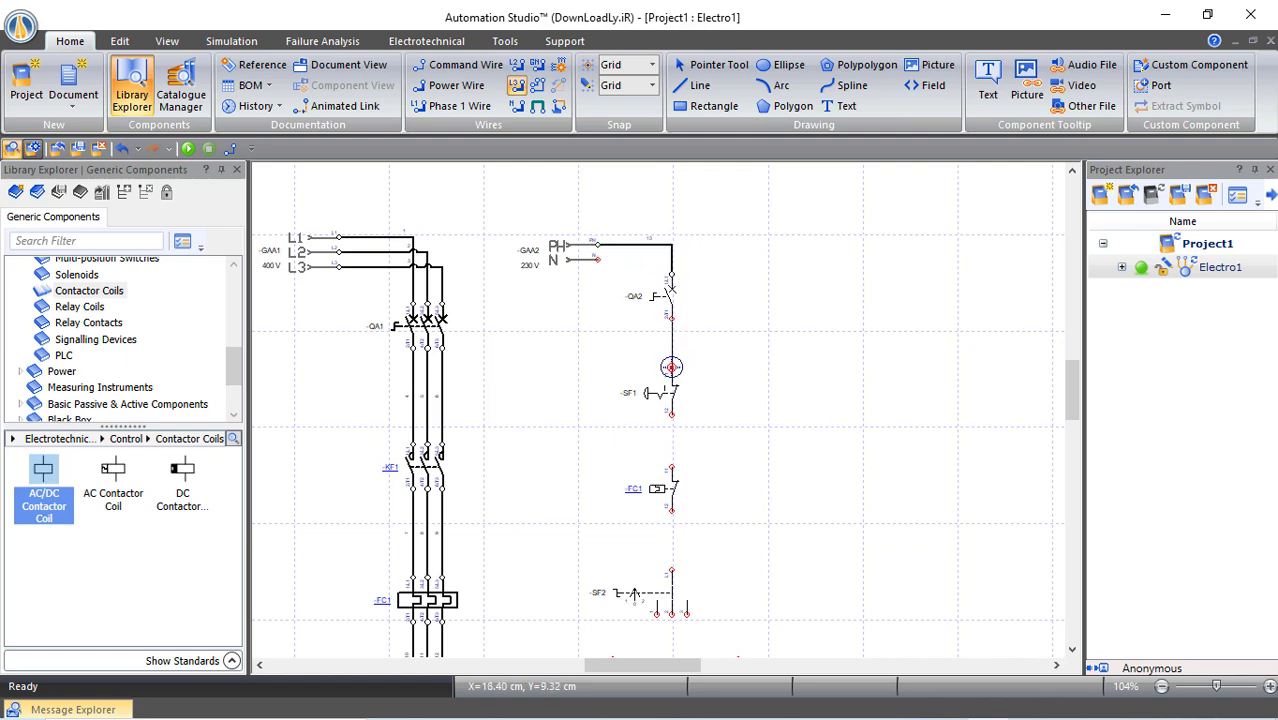
click(671, 372)
click(671, 414)
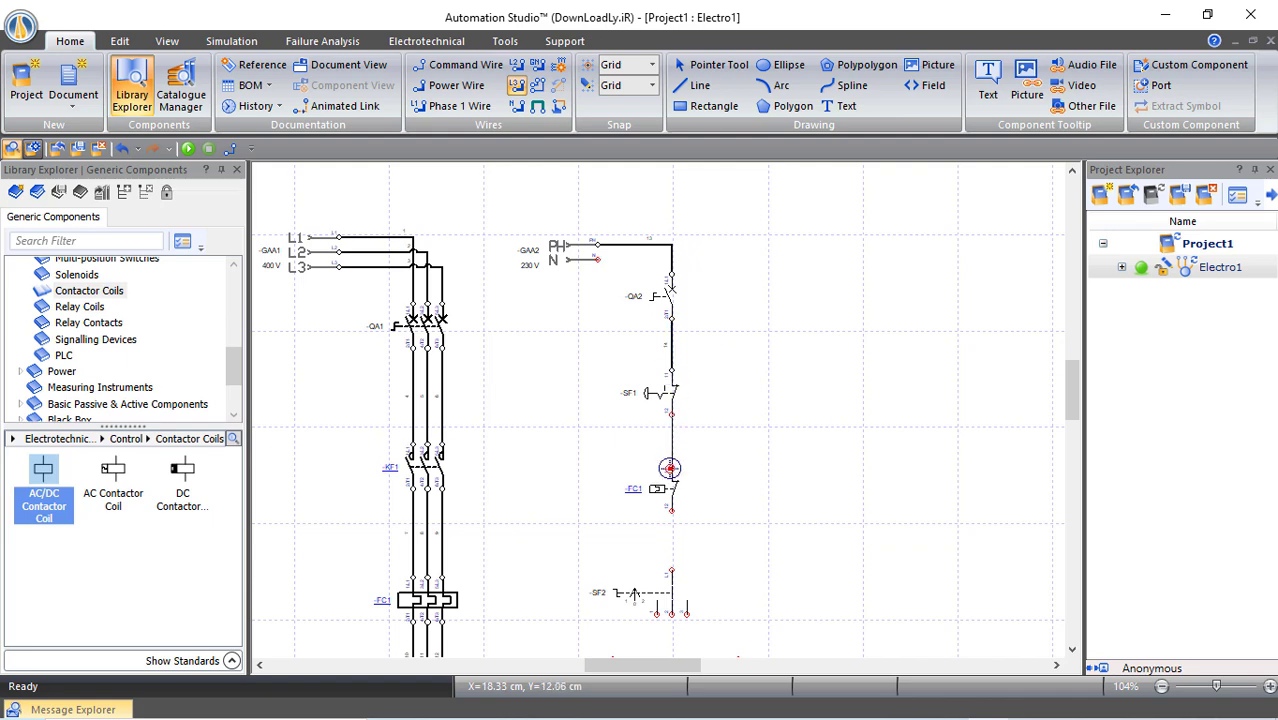
click(670, 470)
scroll(670, 466, down, 3)
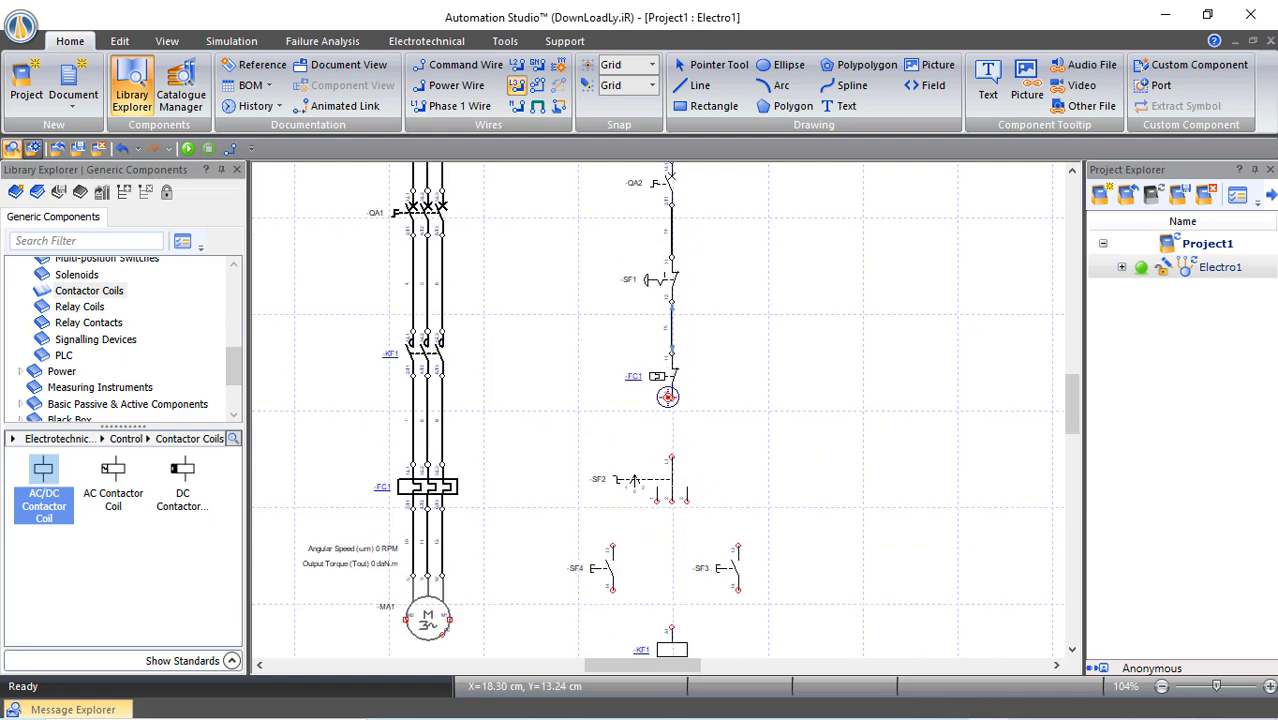
click(669, 396)
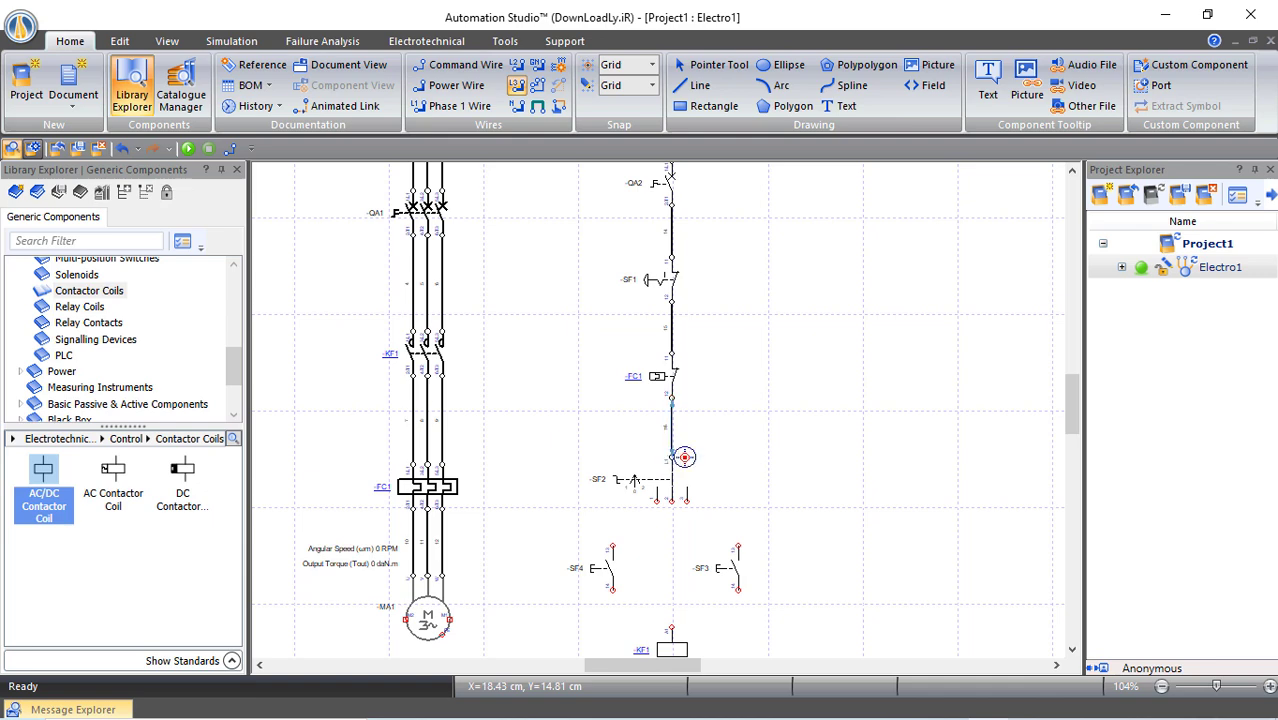
scroll(684, 457, down, 2)
click(688, 444)
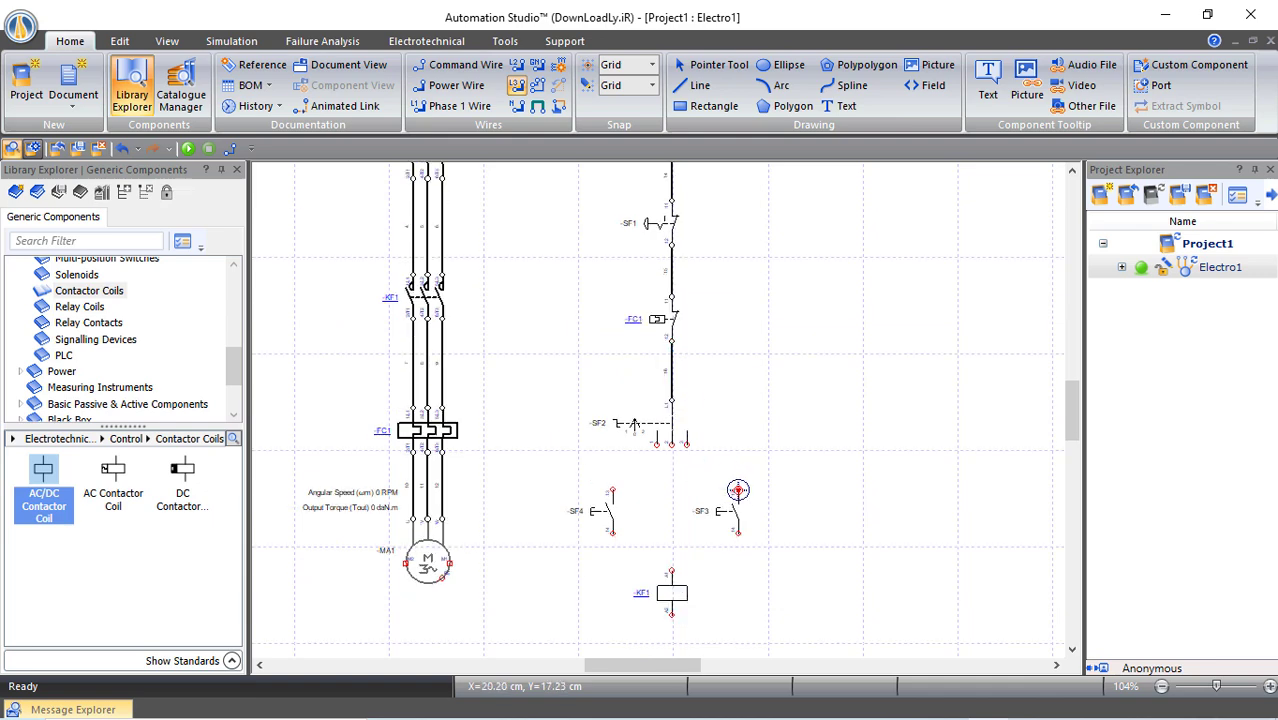
Wire SF2 through parallel SF3 and SF4 to coil KF1, and route KF1 back to N.
click(737, 490)
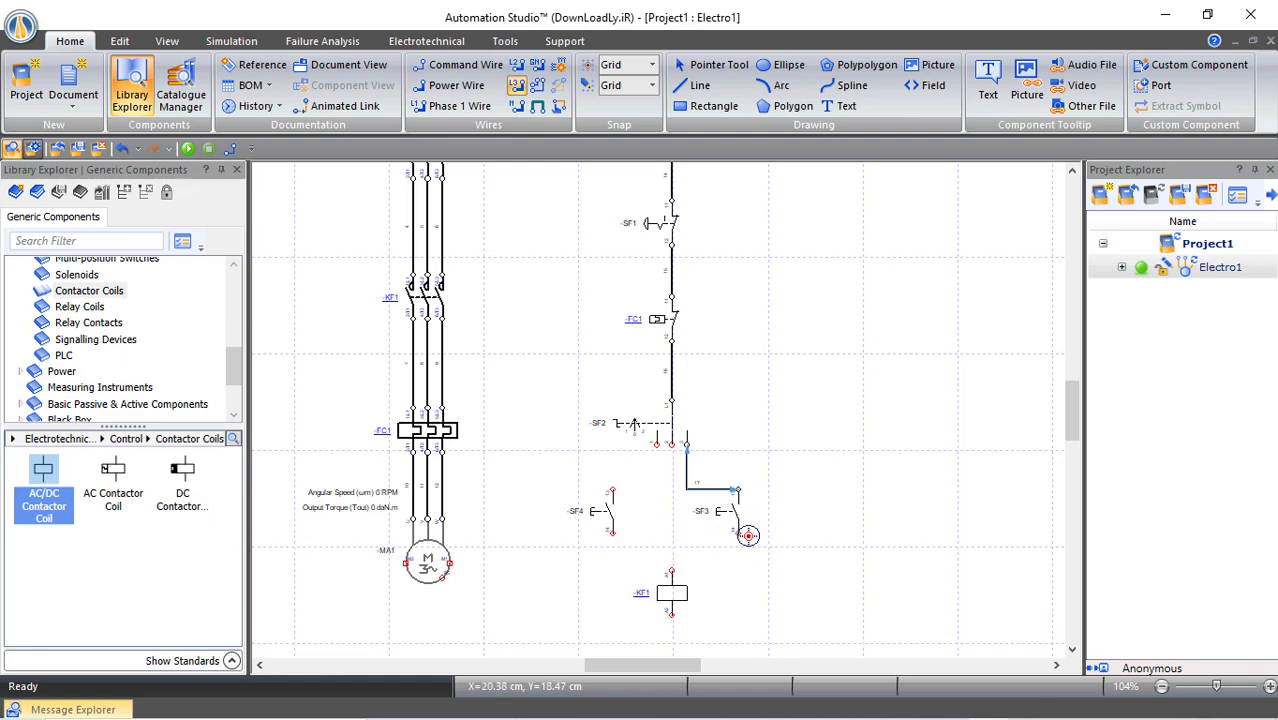
click(738, 532)
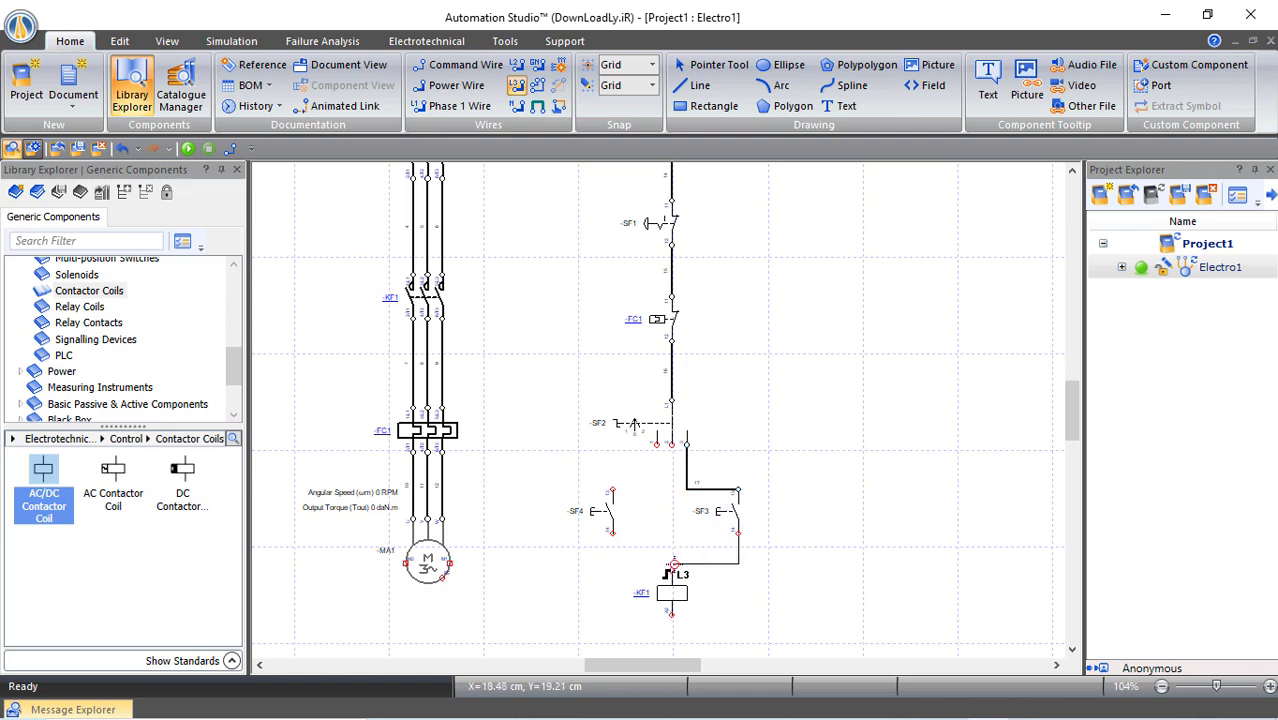
click(673, 566)
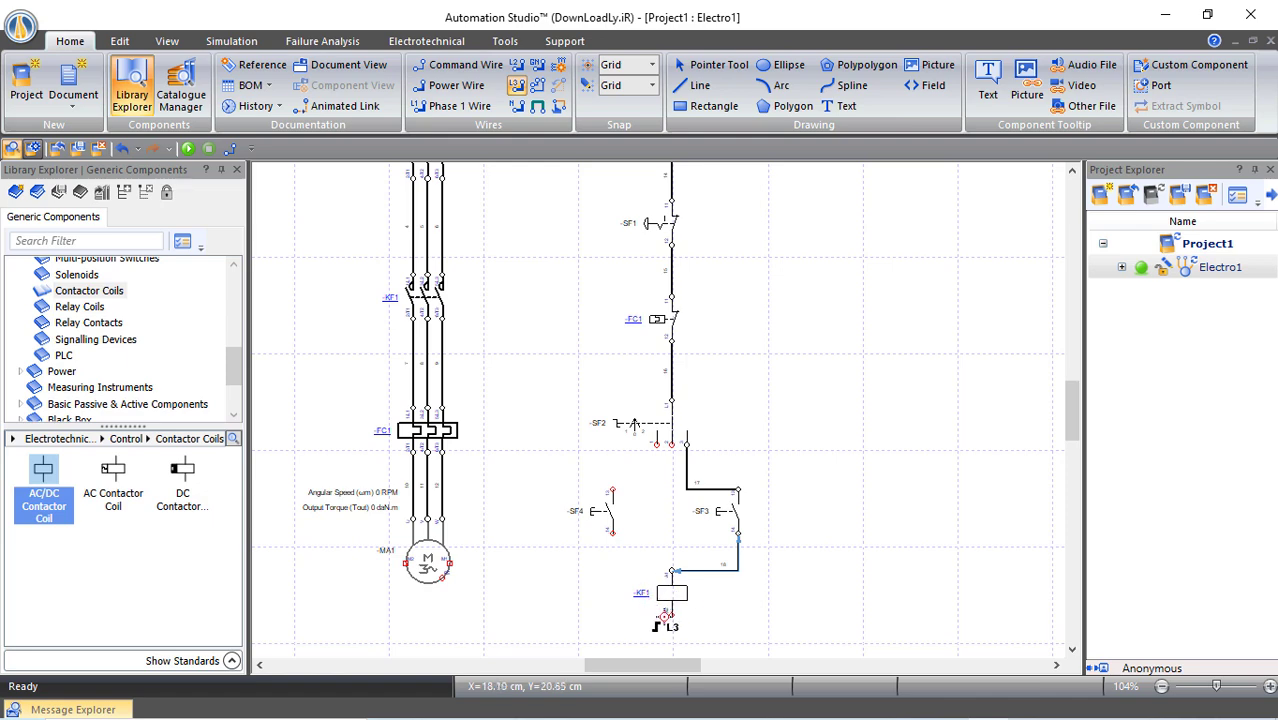
click(656, 446)
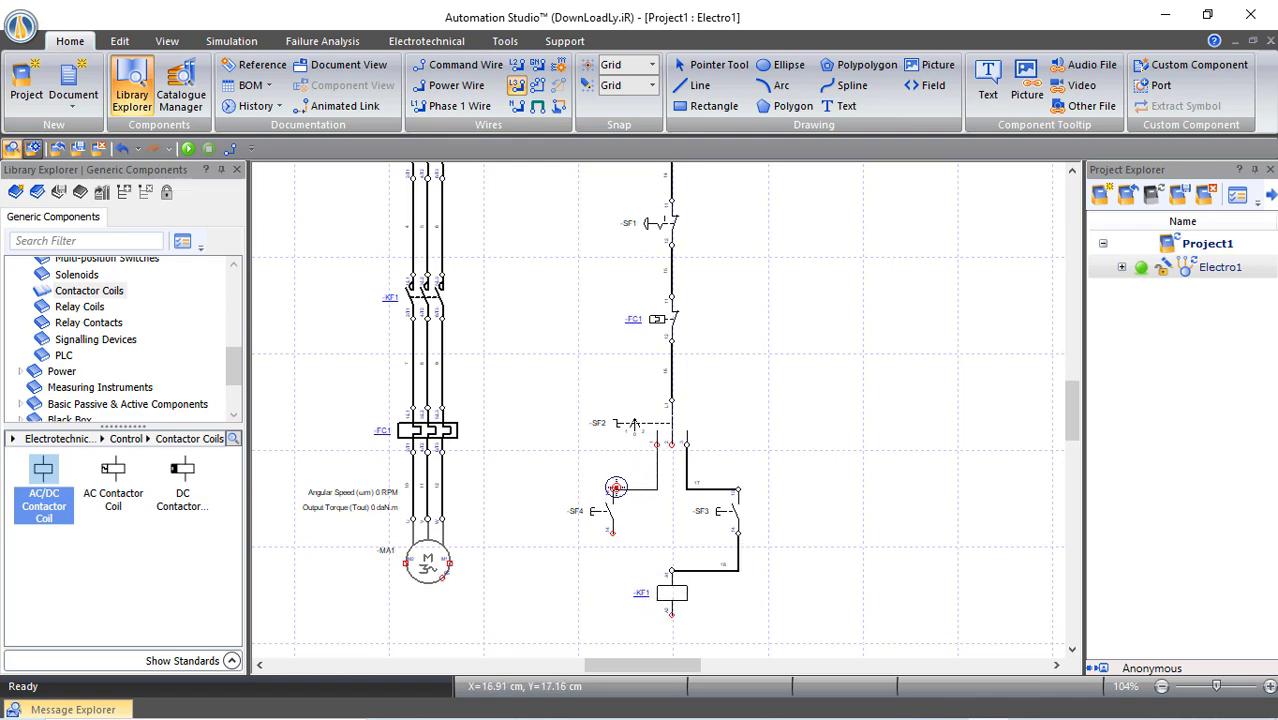
click(614, 488)
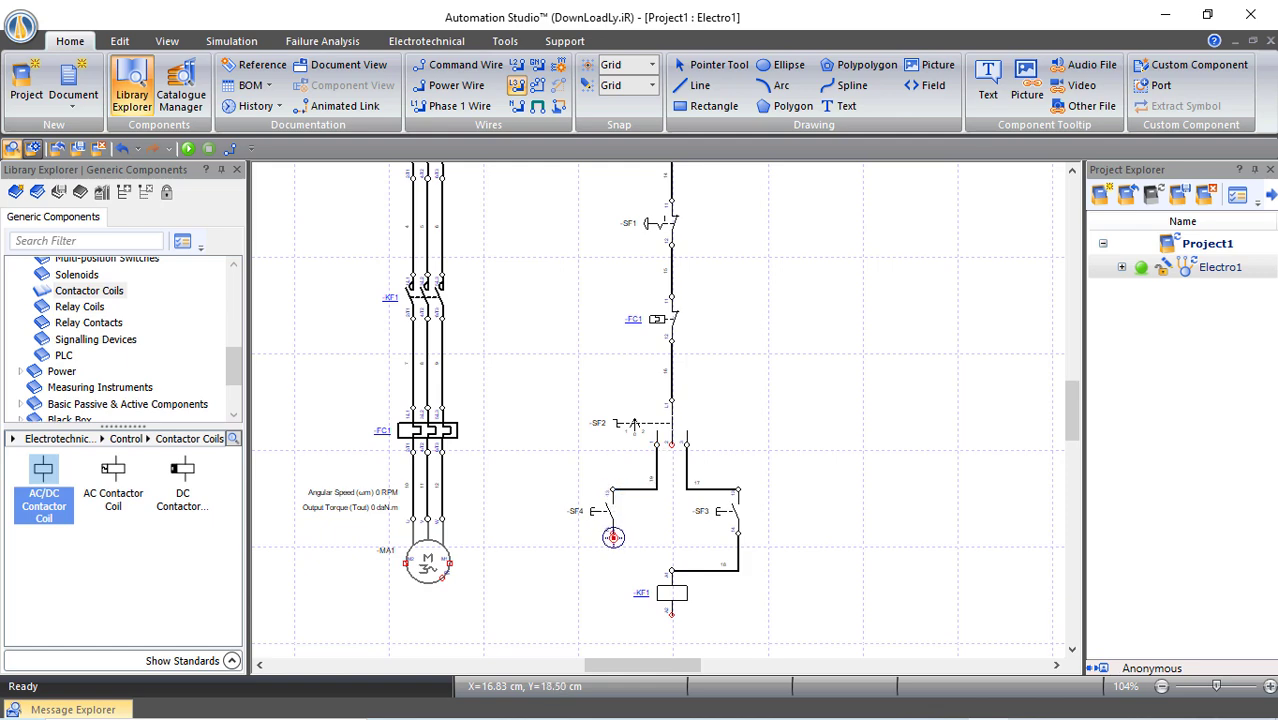
click(613, 537)
click(671, 570)
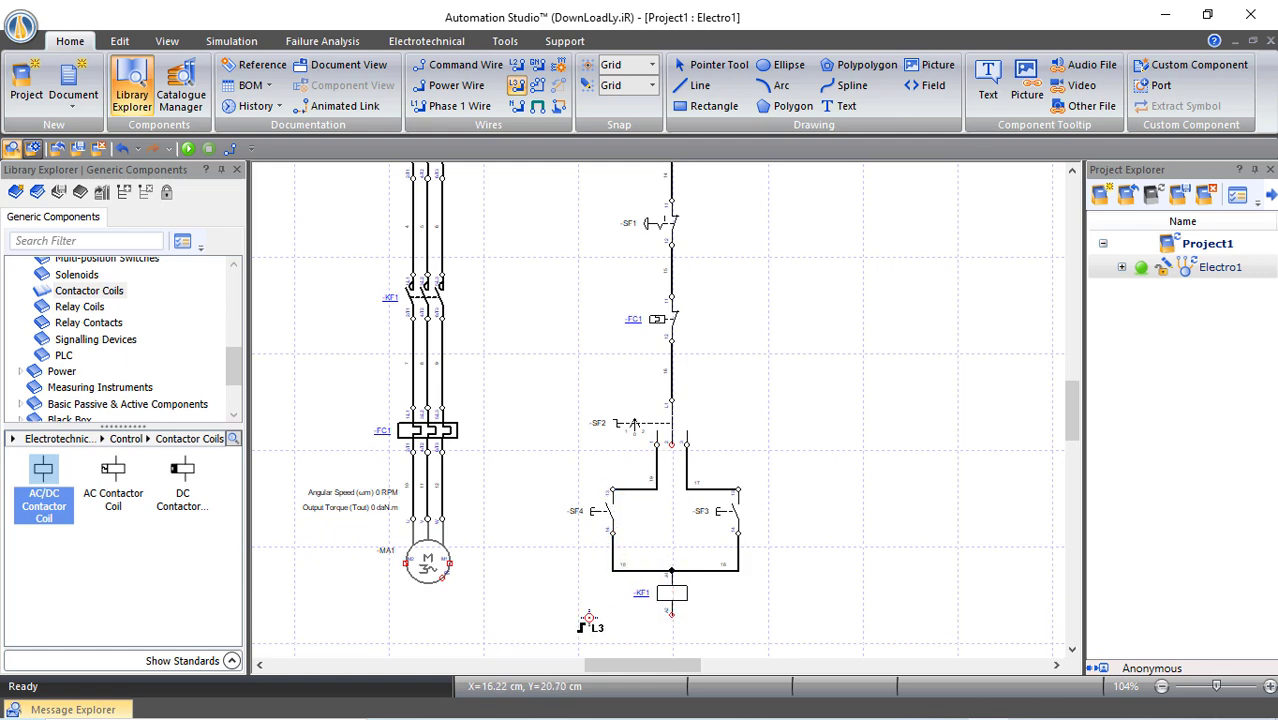
drag(556, 612, 598, 323)
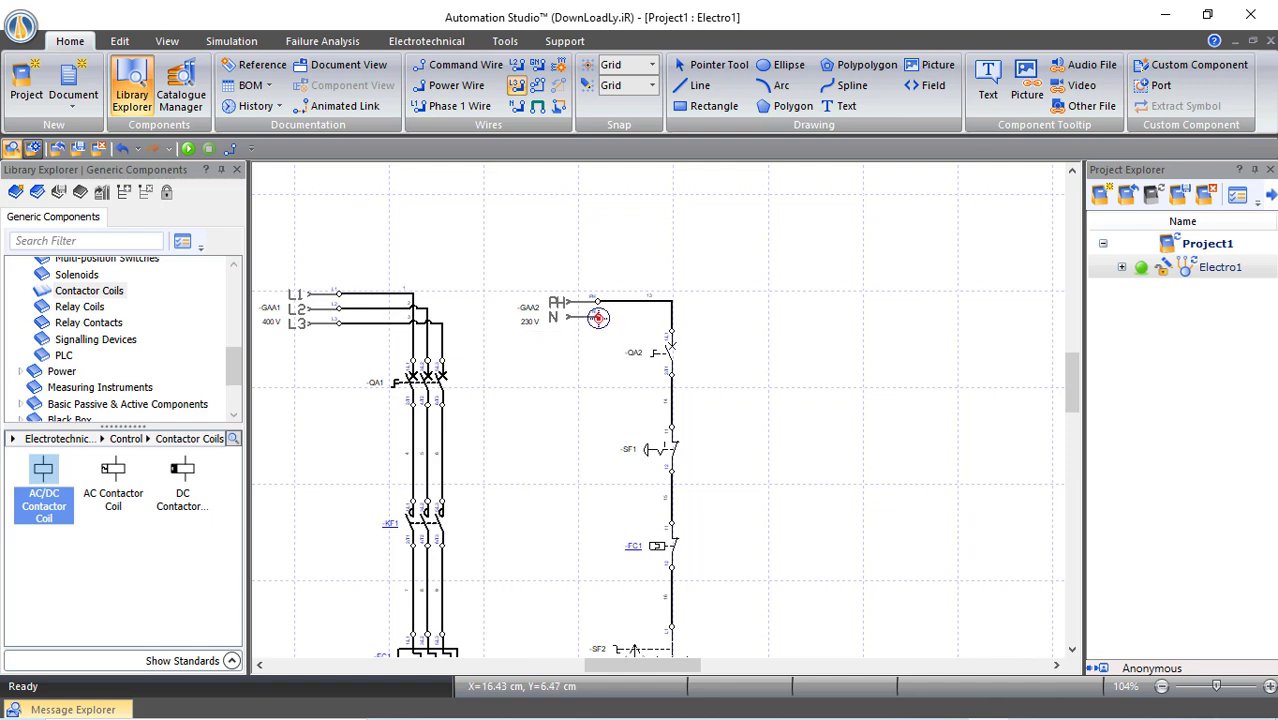
Drag a 1 Pole NO Contact Group from Relay Contacts onto the canvas left of SF4.
scroll(804, 422, down, 2)
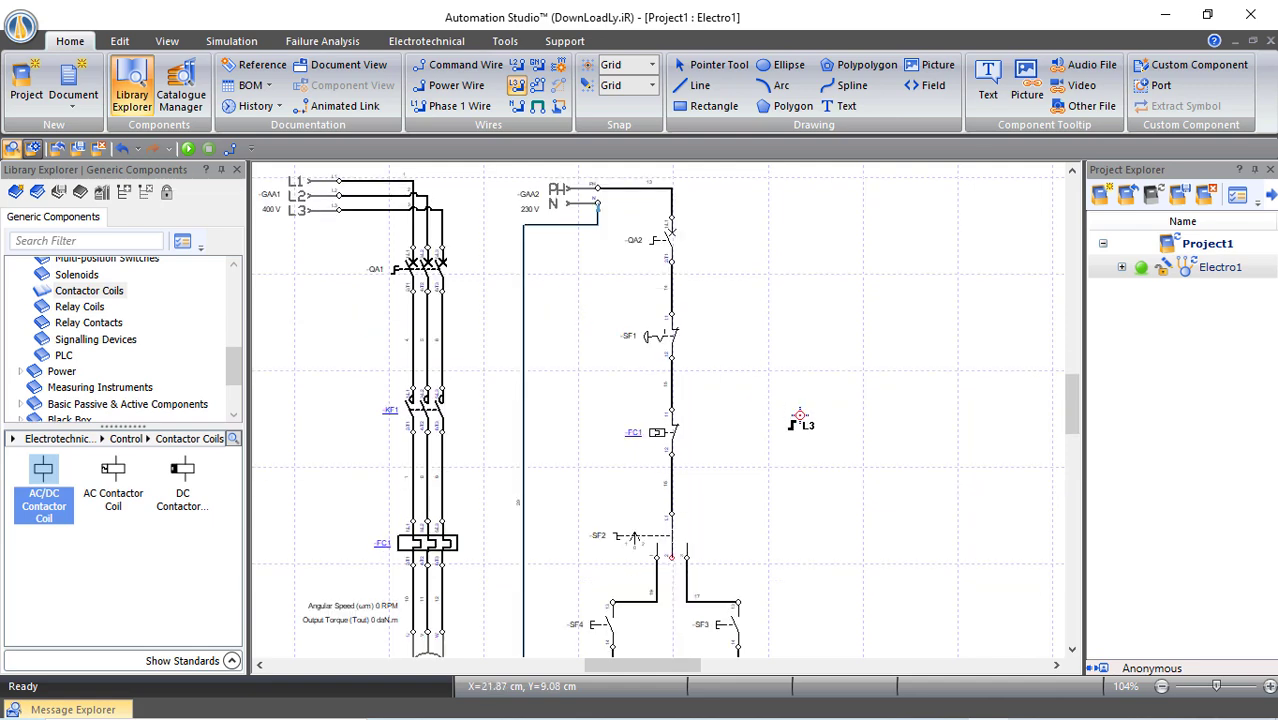
click(72, 322)
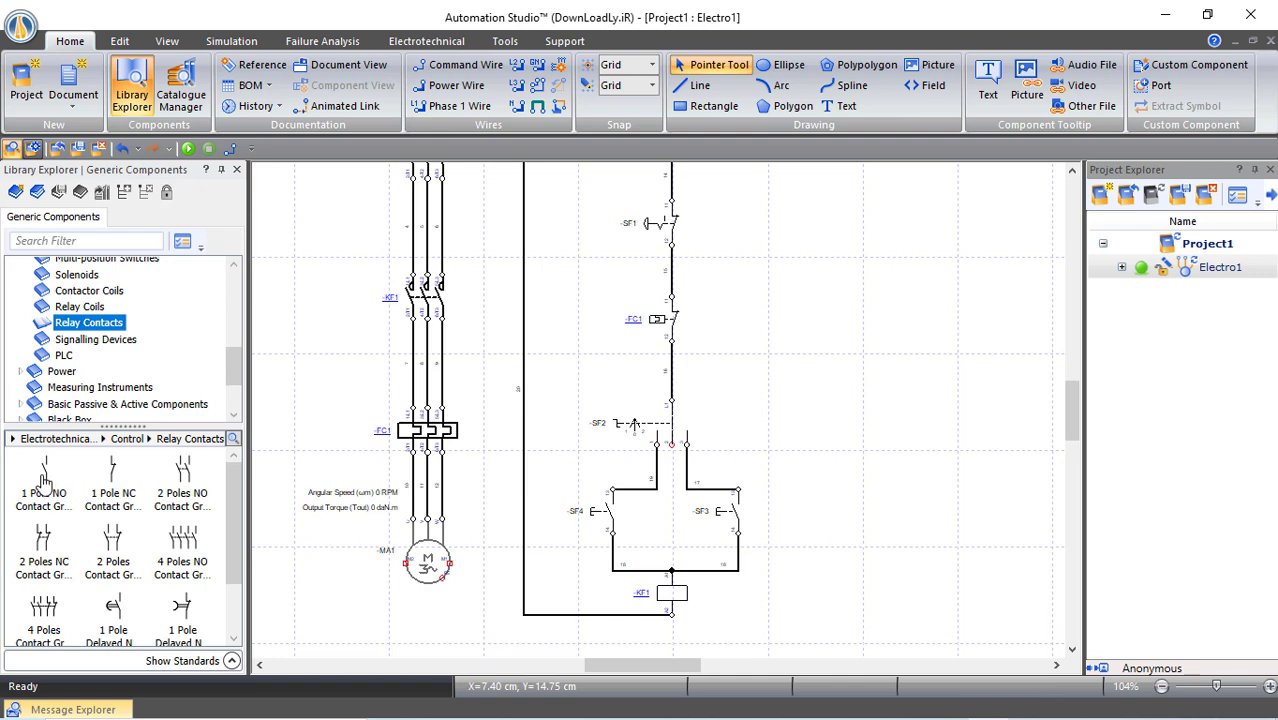
drag(45, 473, 563, 498)
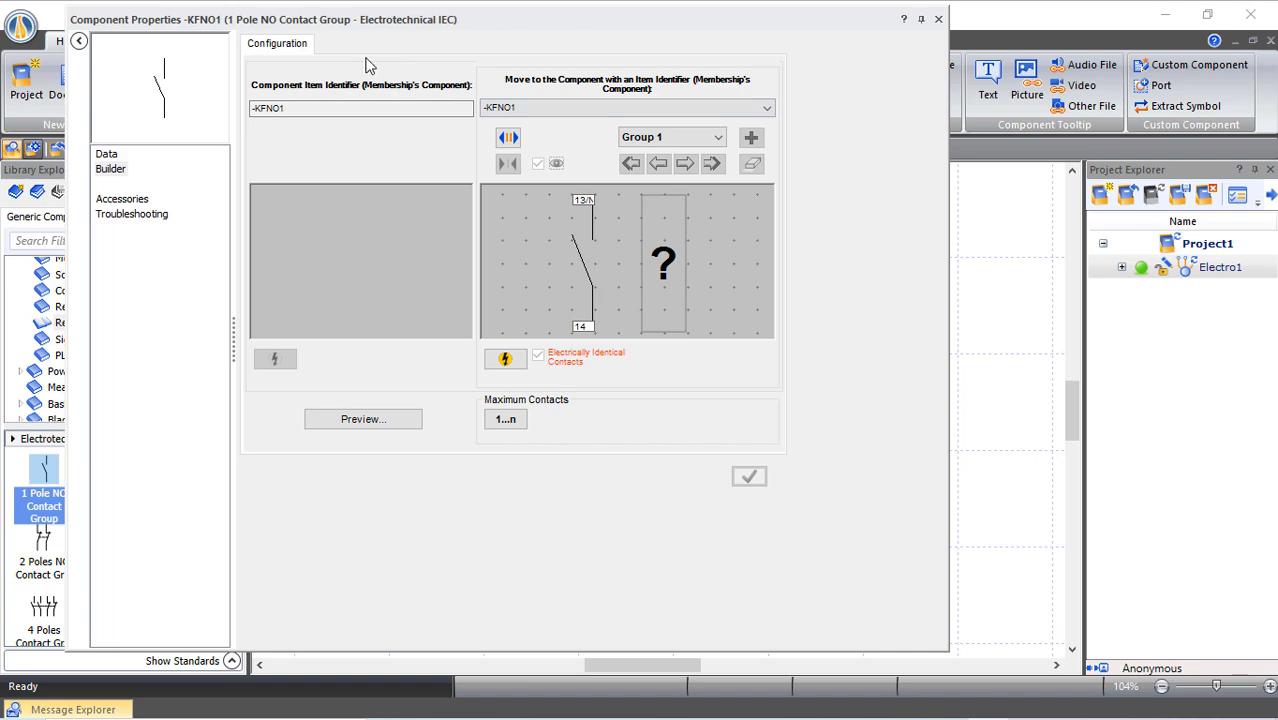
Assign the new NO contact to -KF1, accept the warning, and close its properties.
drag(580, 22, 483, 31)
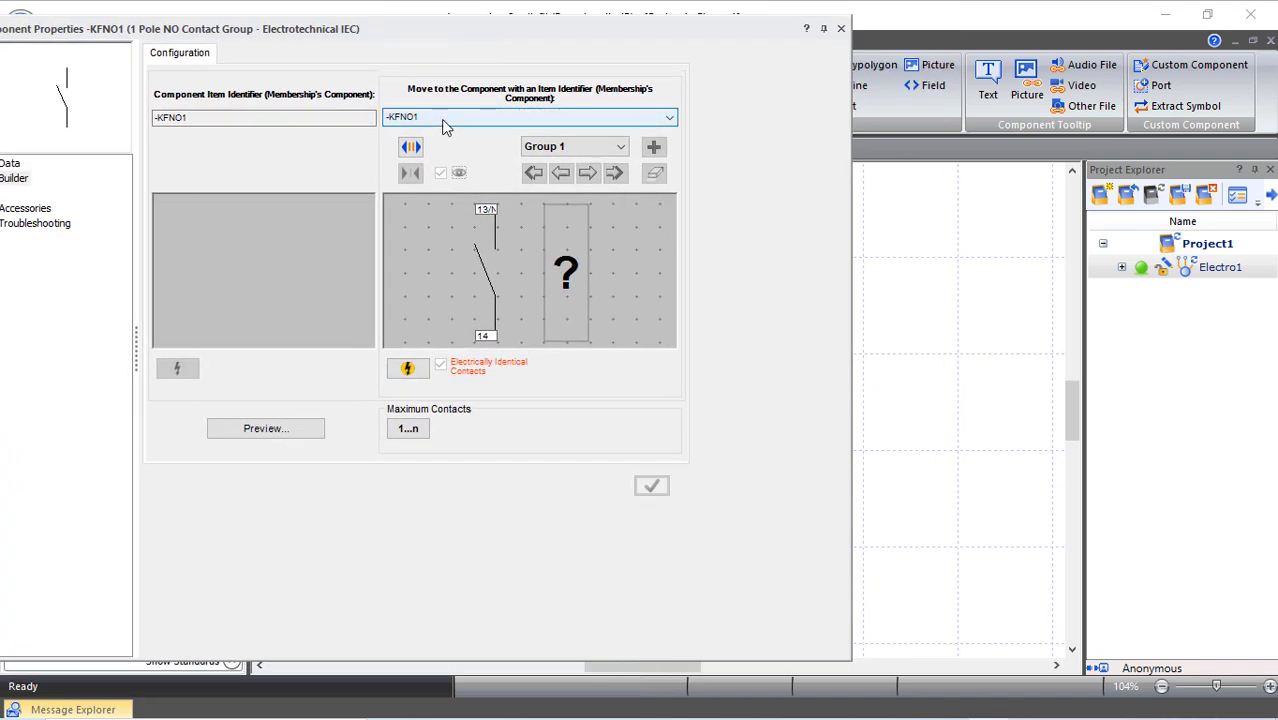
click(444, 121)
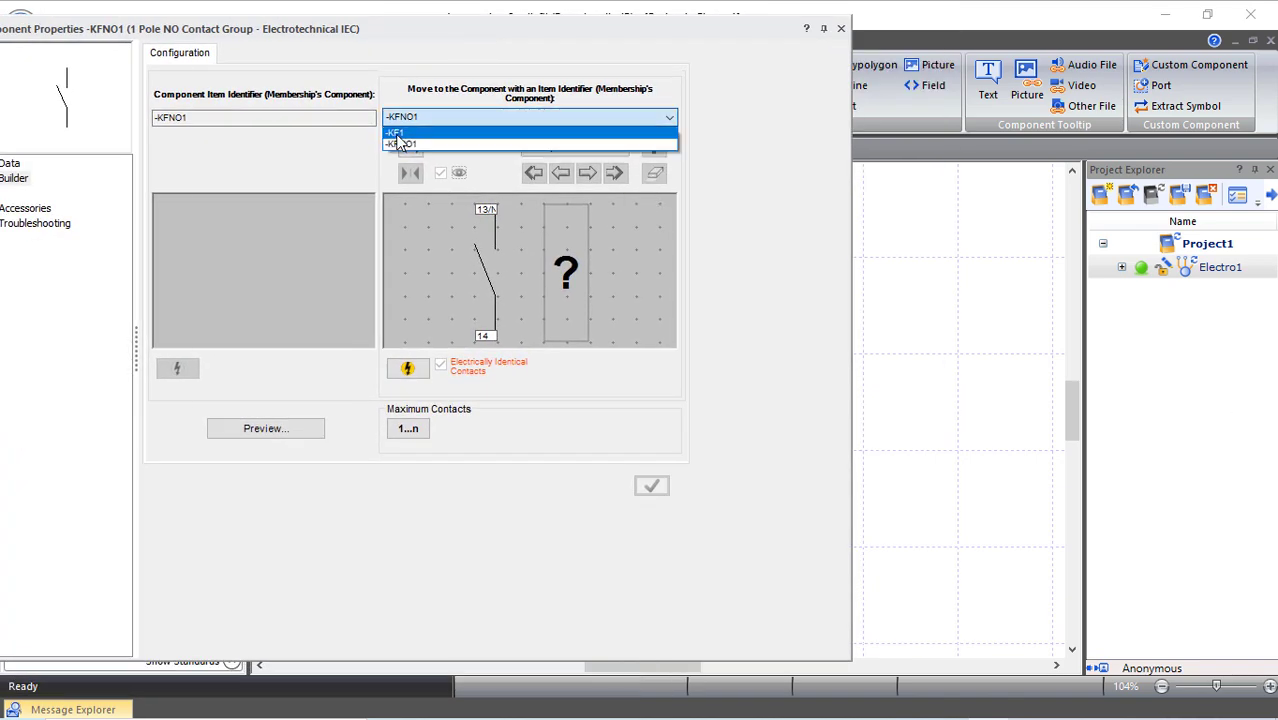
click(398, 138)
click(460, 385)
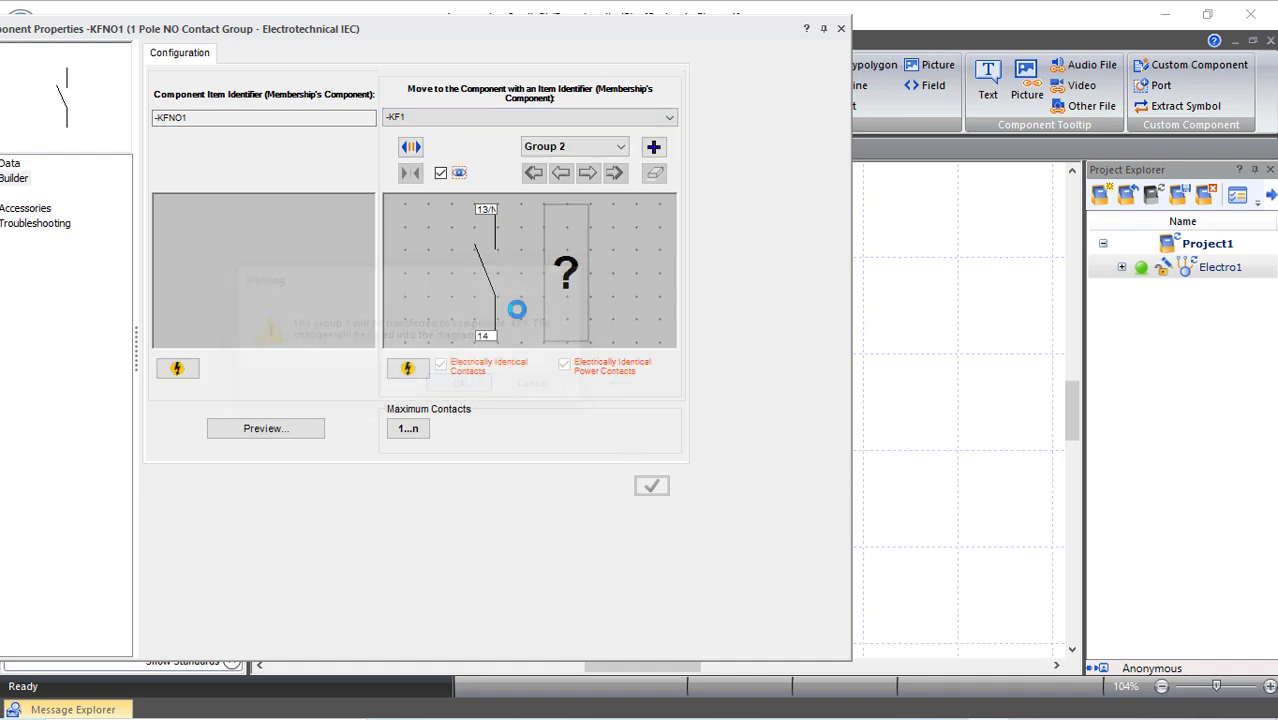
click(651, 485)
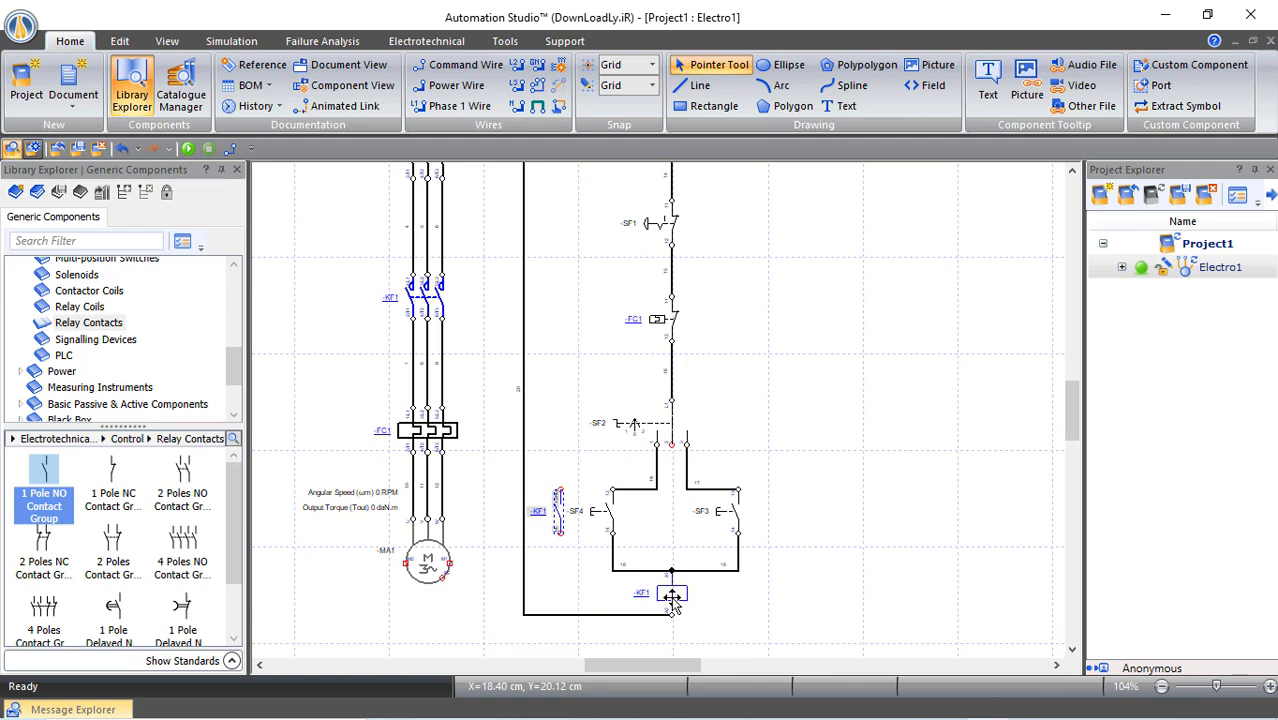
Wire the -KF1 contact's top and bottom terminals across SF4's top and bottom terminals.
click(516, 85)
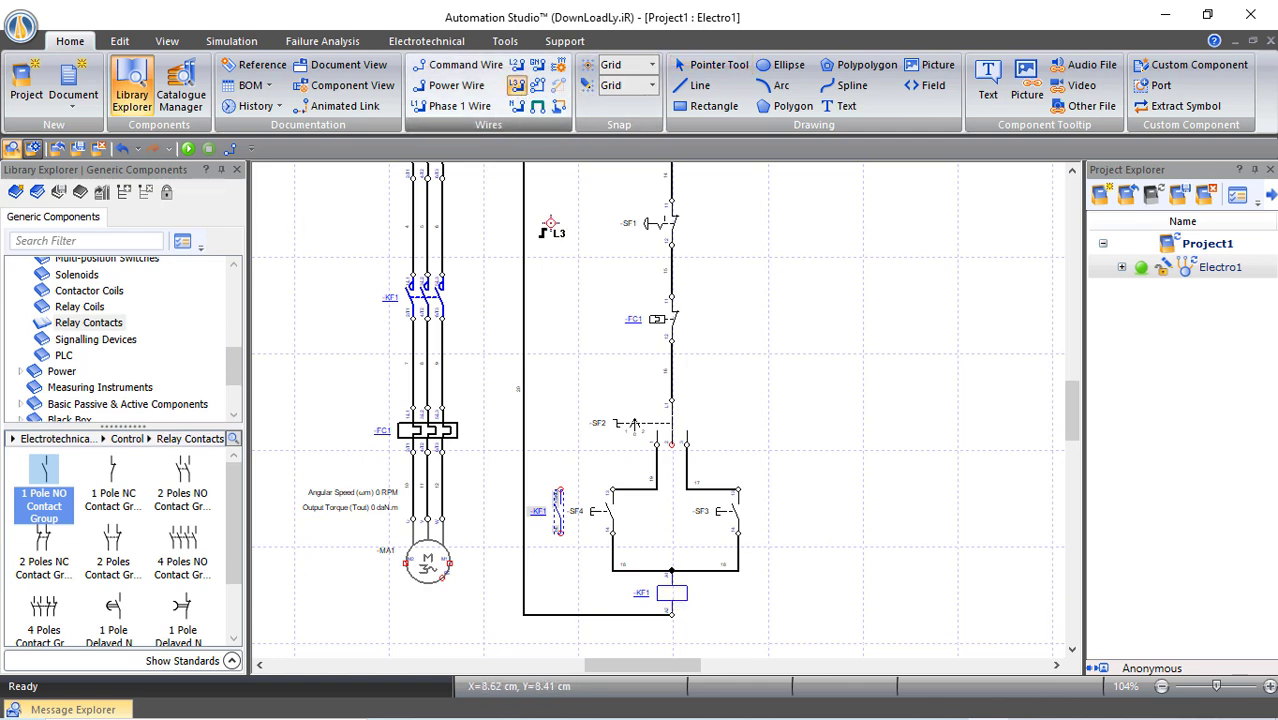
click(612, 488)
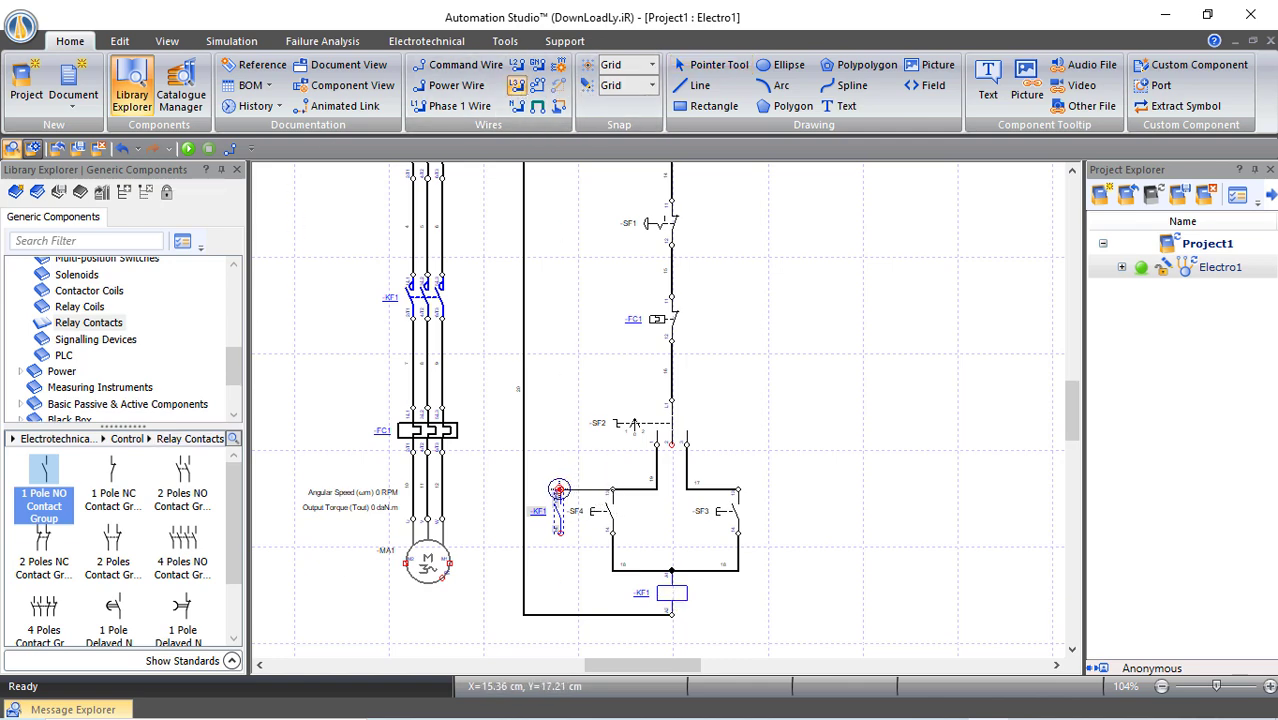
click(560, 490)
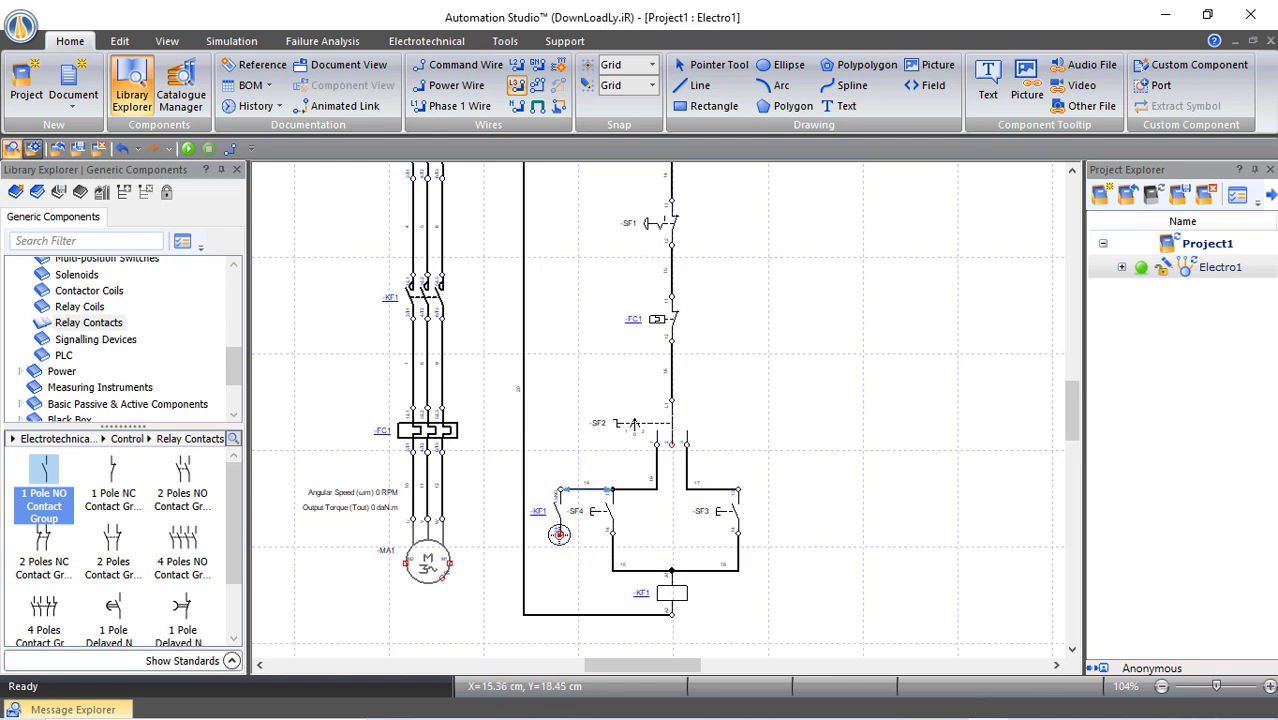
click(560, 532)
click(610, 532)
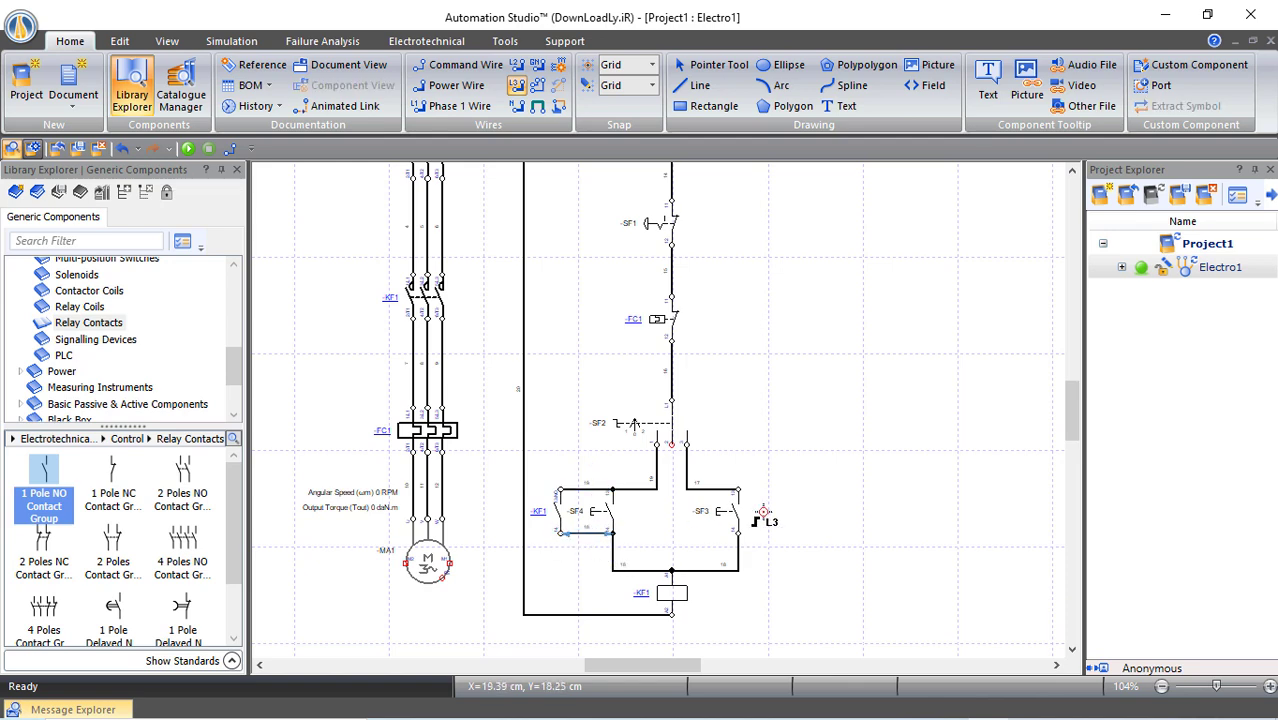
key(Escape)
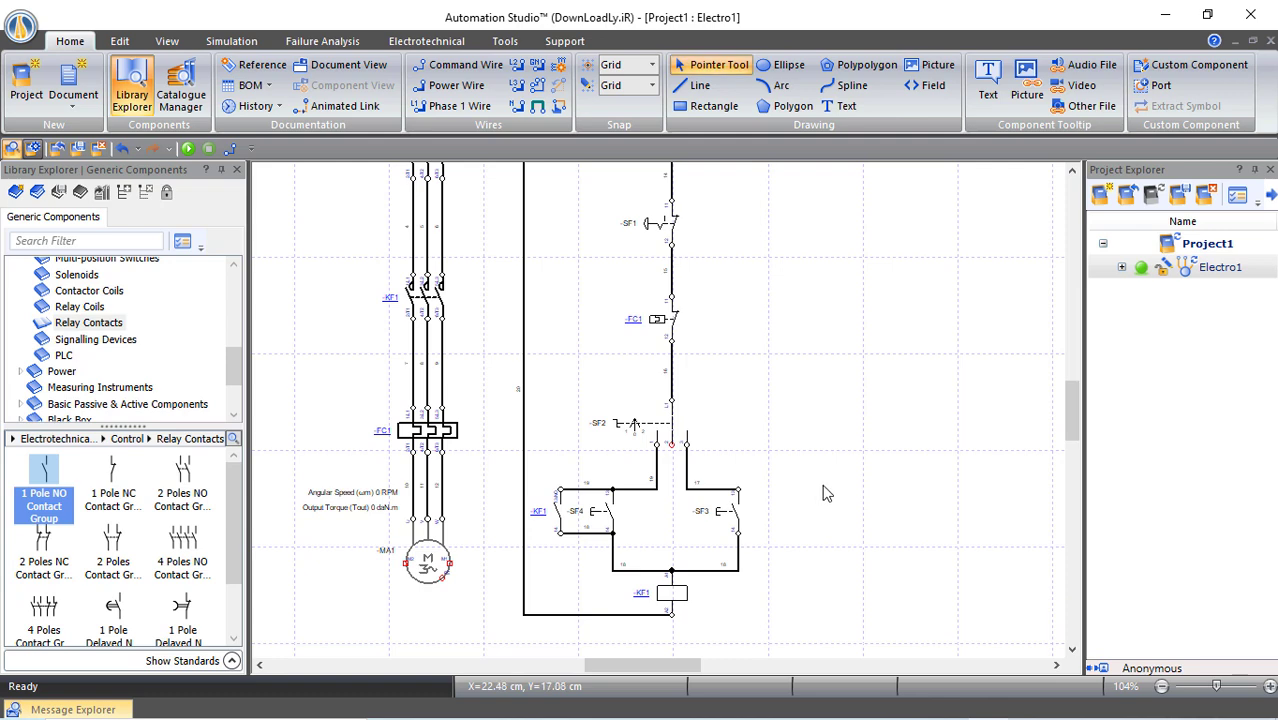
scroll(822, 488, up, 3)
scroll(824, 492, down, 1)
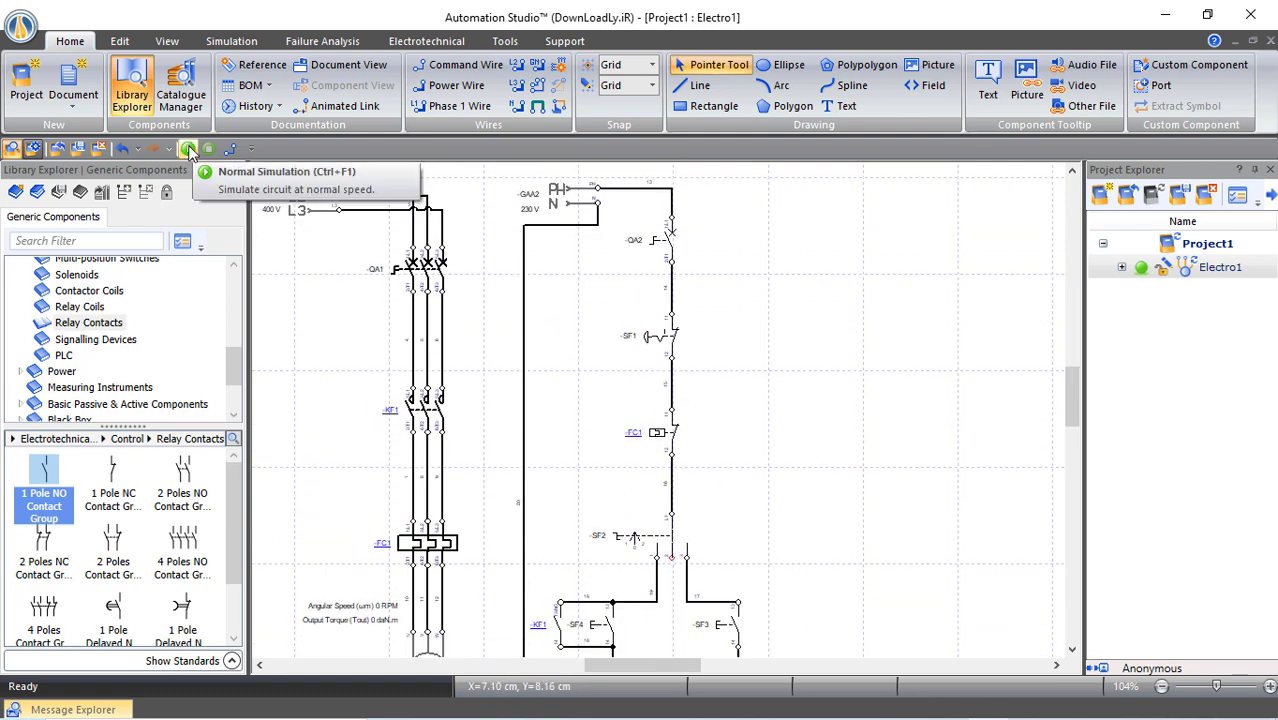
Start simulation, close QA1 and QA2, set SF2 to SF3, and run the motor with SF3.
click(188, 149)
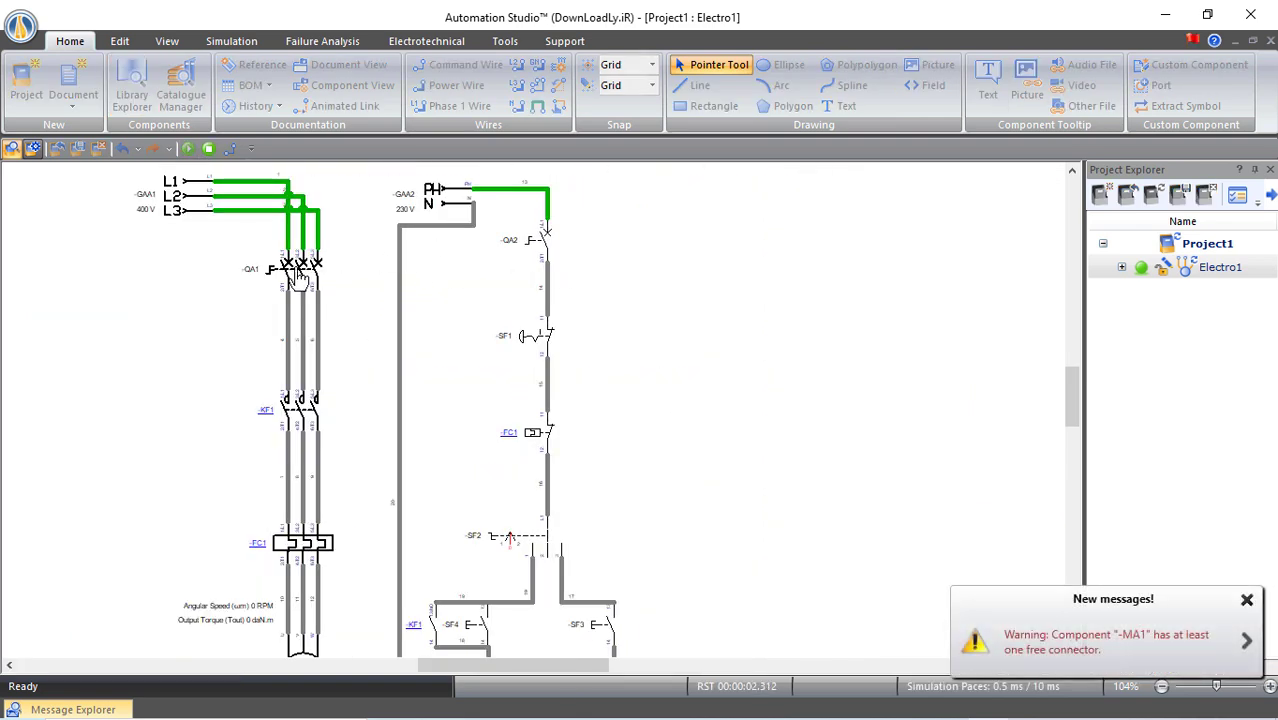
click(298, 274)
click(545, 242)
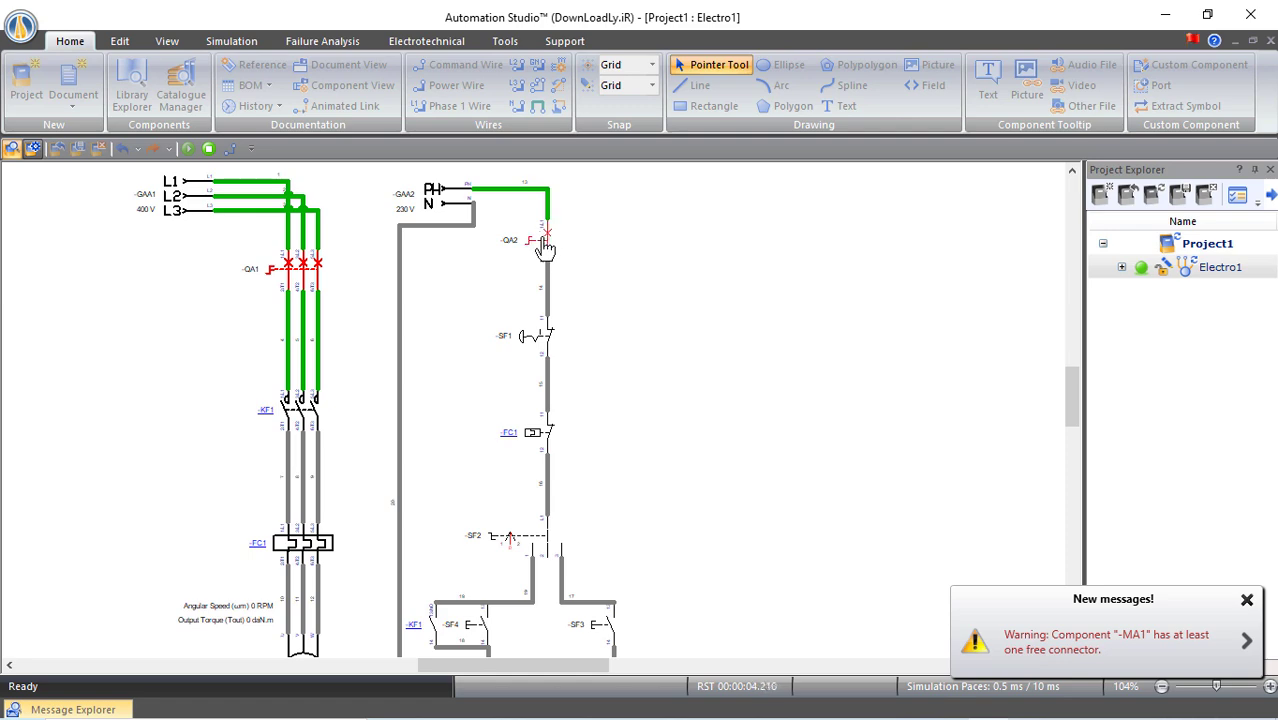
scroll(648, 277, down, 1)
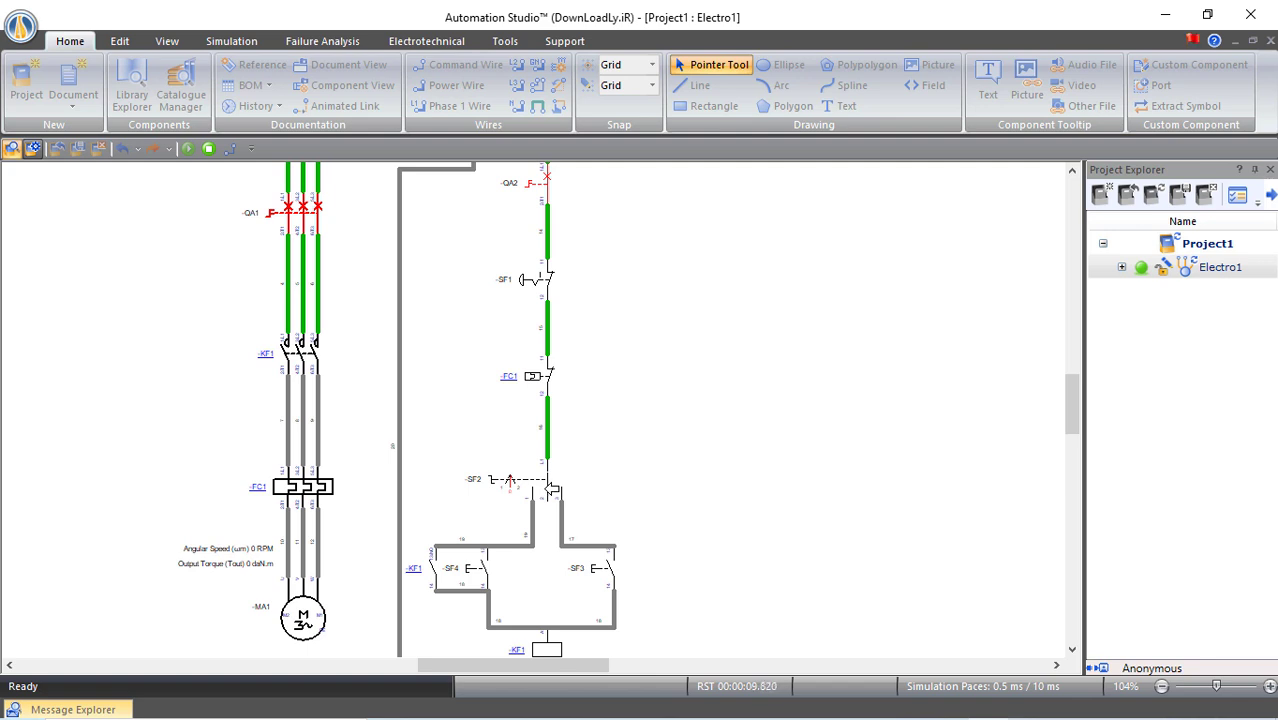
click(555, 490)
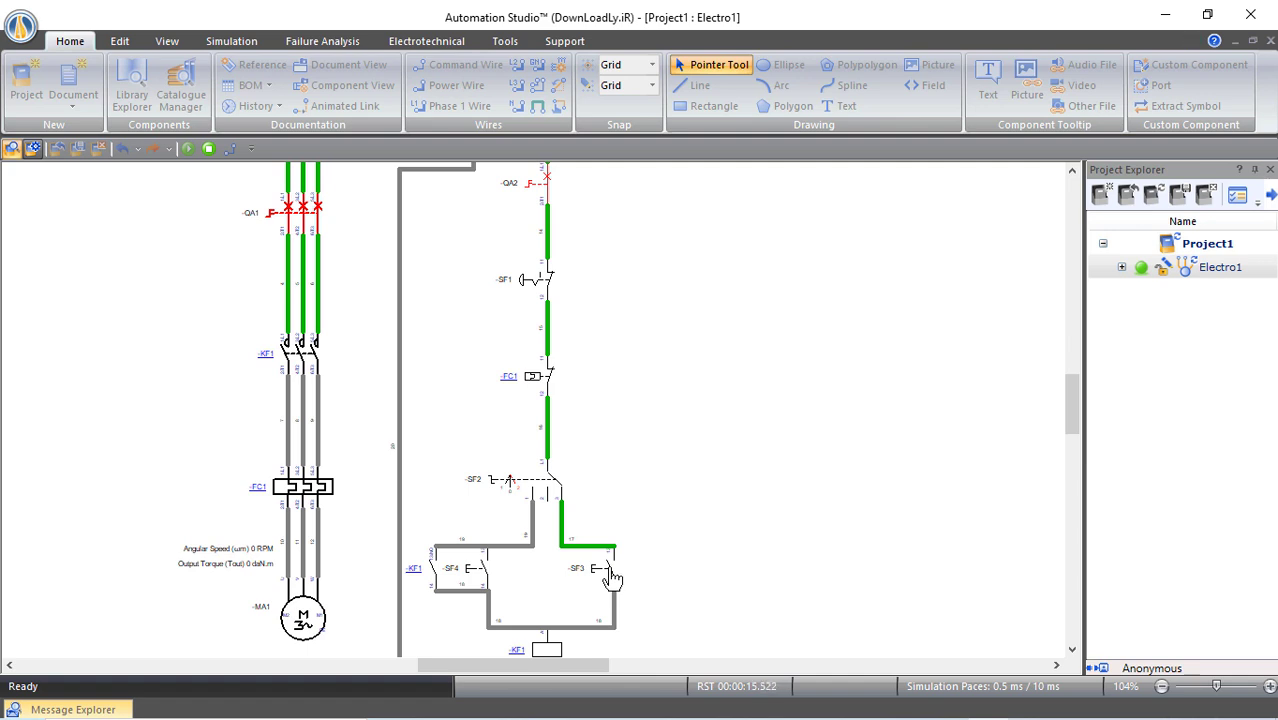
click(603, 570)
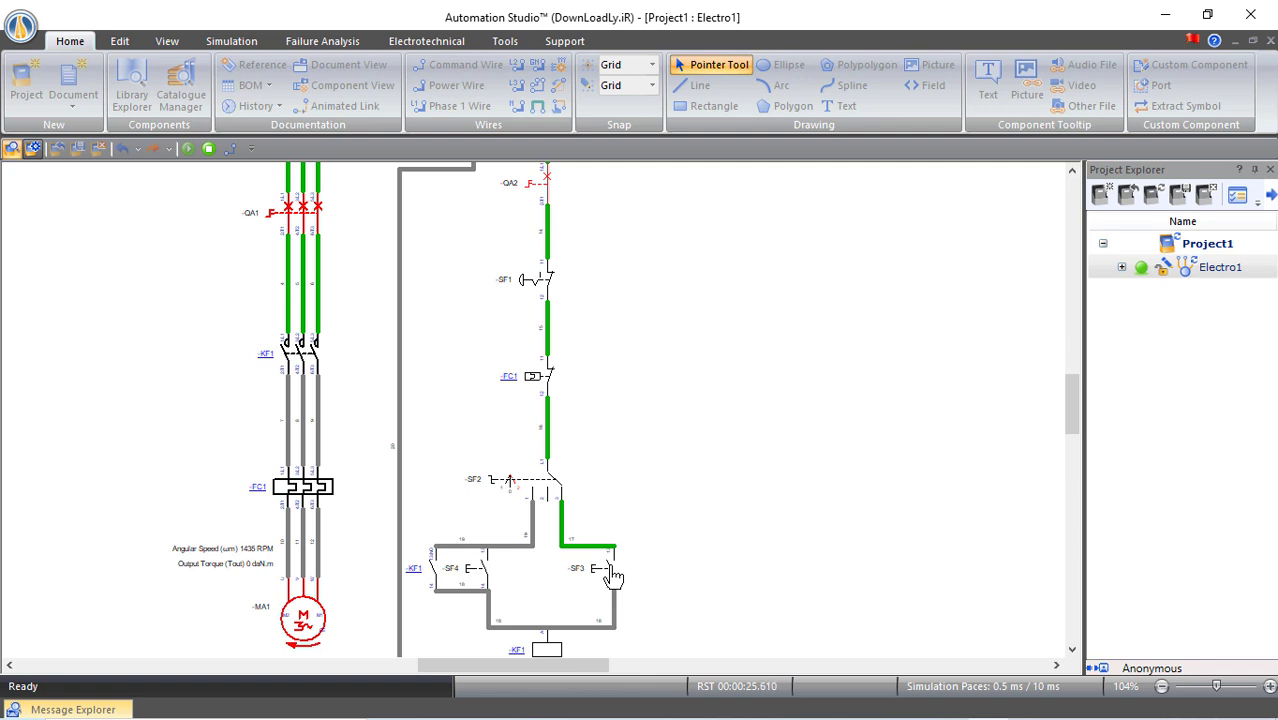
click(611, 574)
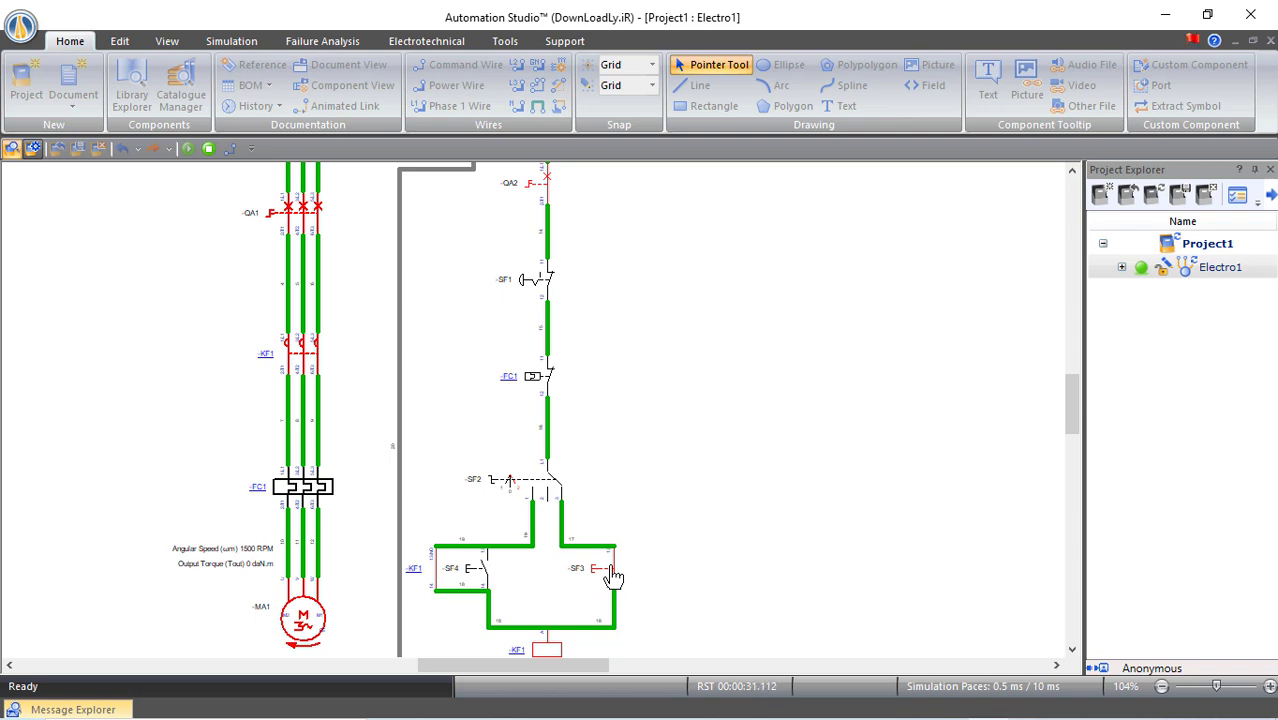
click(611, 574)
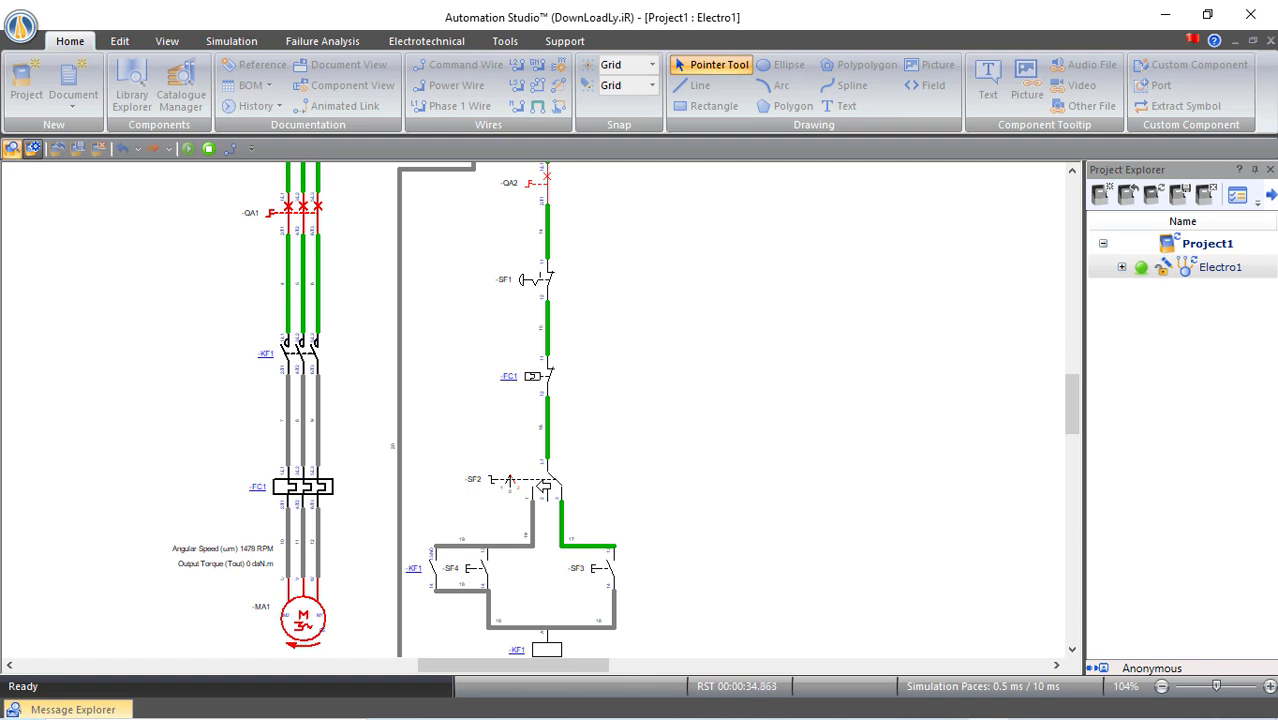
Switch SF2 to SF4, latch the motor with SF4, stop it with SF1, and end simulation.
click(540, 487)
click(540, 487)
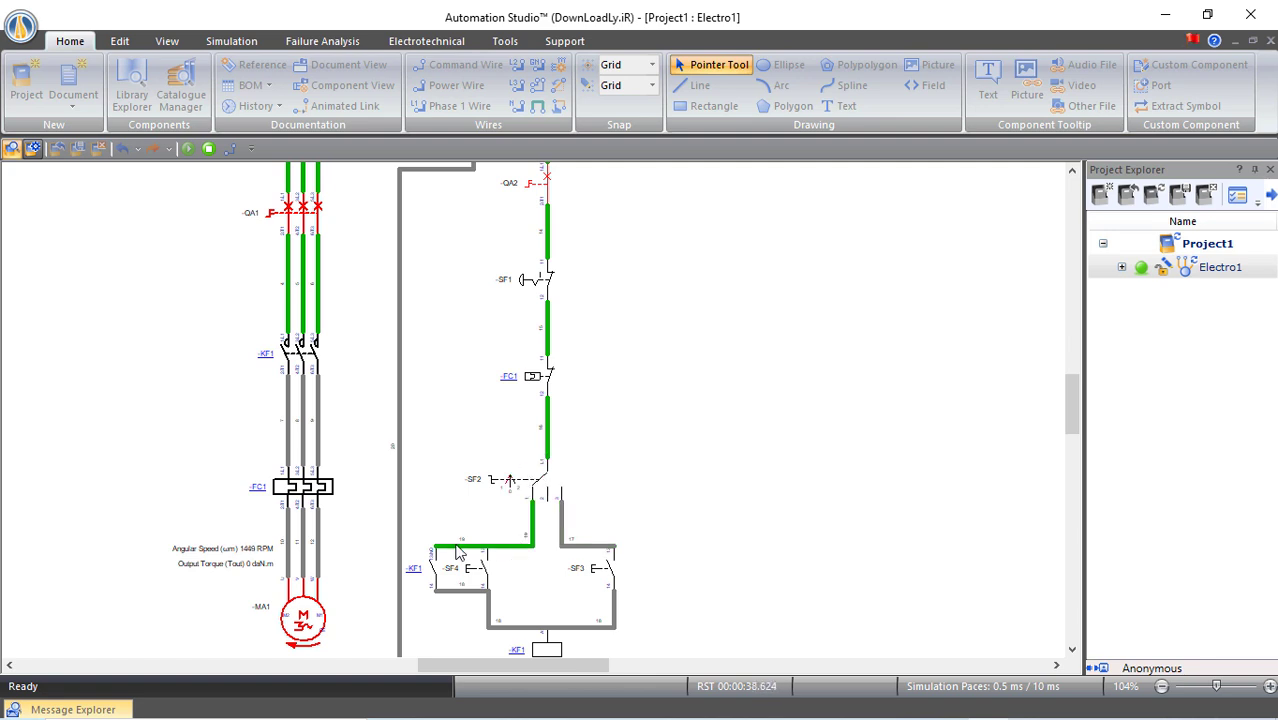
scroll(460, 550, down, 1)
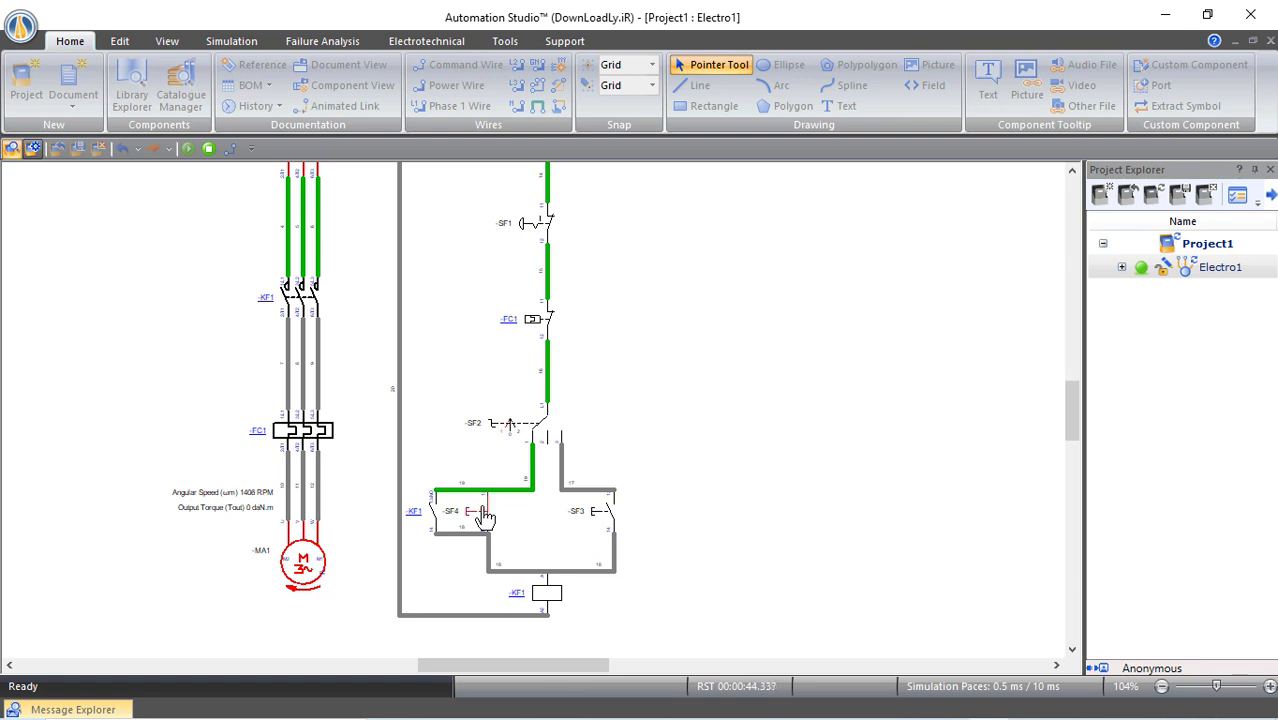
click(483, 515)
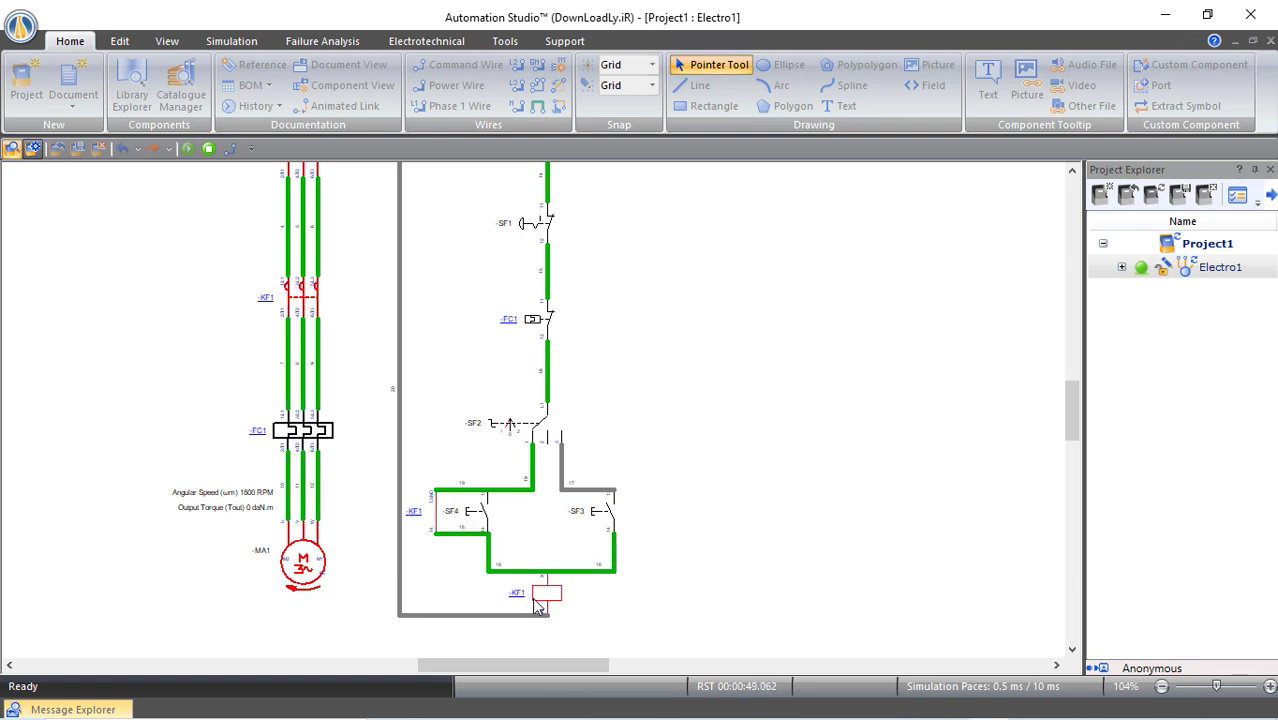
scroll(395, 605, up, 1)
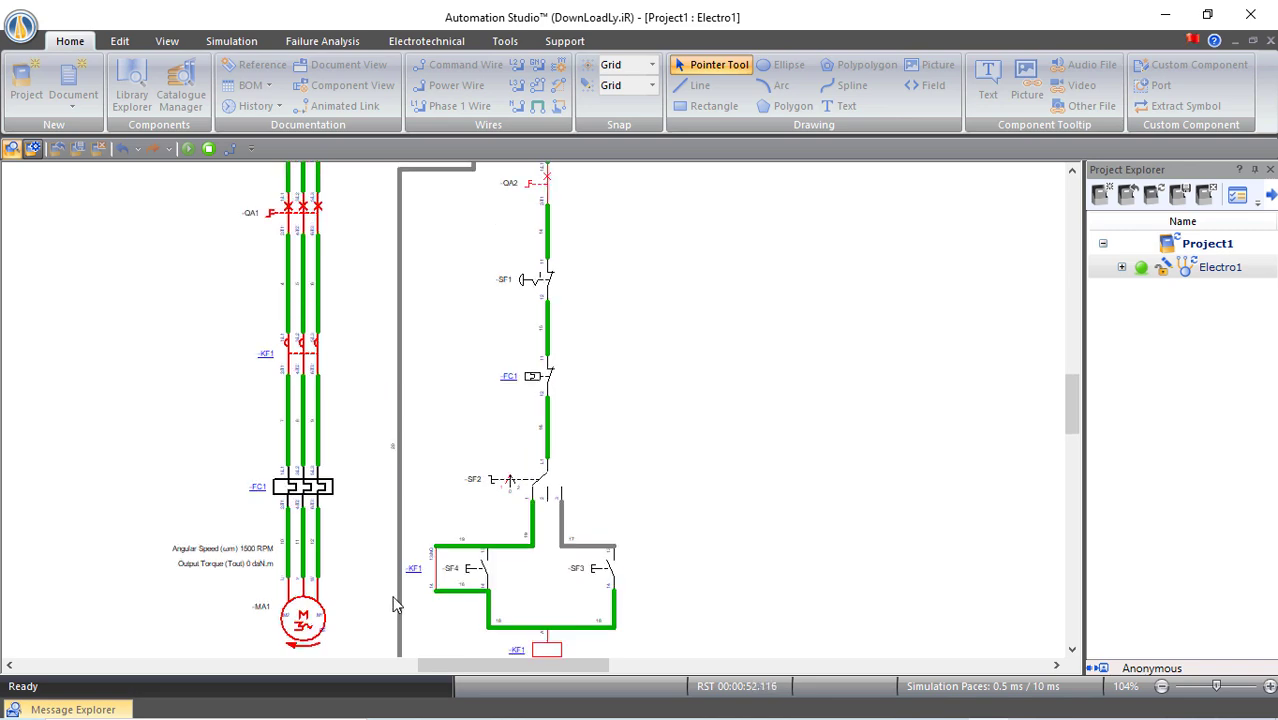
click(554, 283)
scroll(690, 330, down, 1)
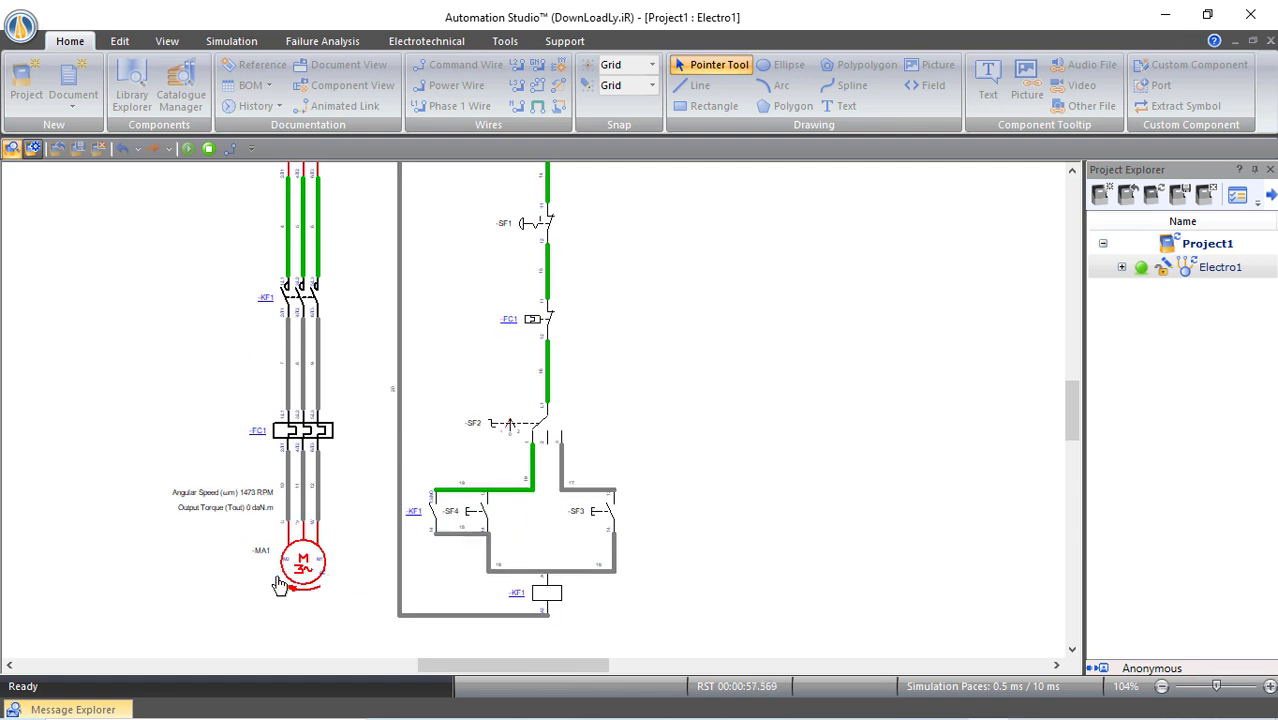
mouse_move(333, 567)
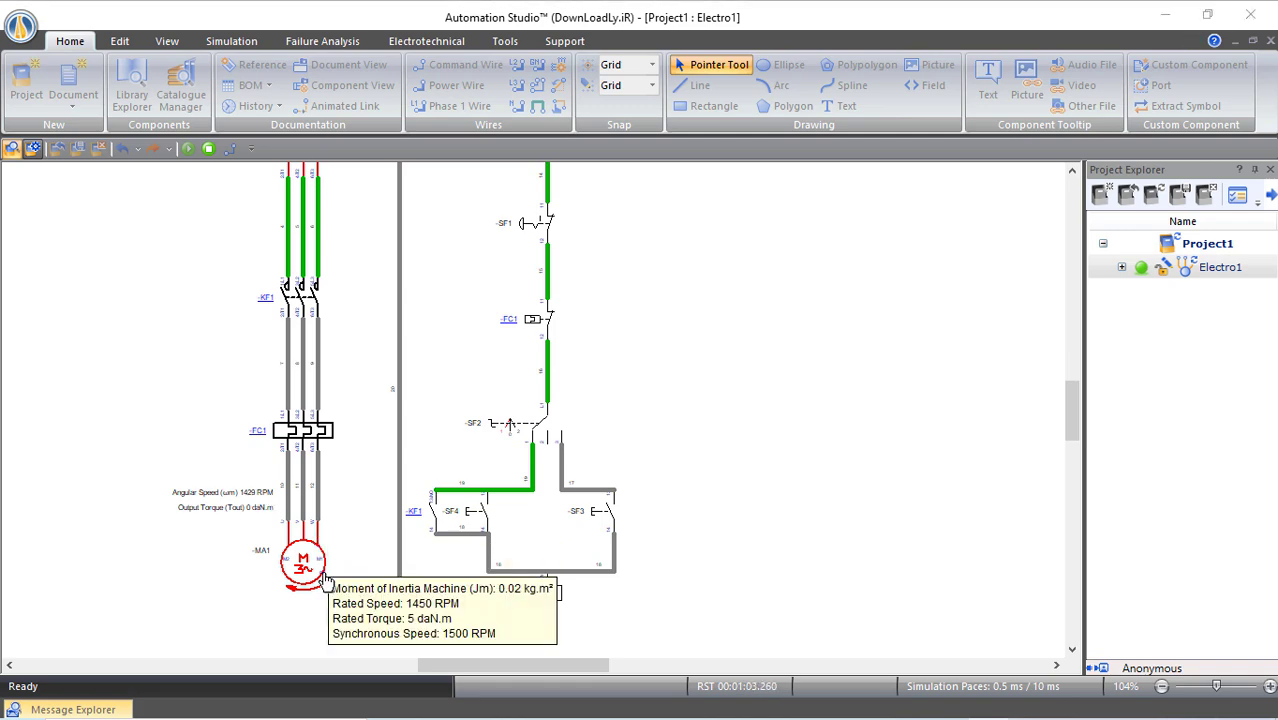
click(208, 148)
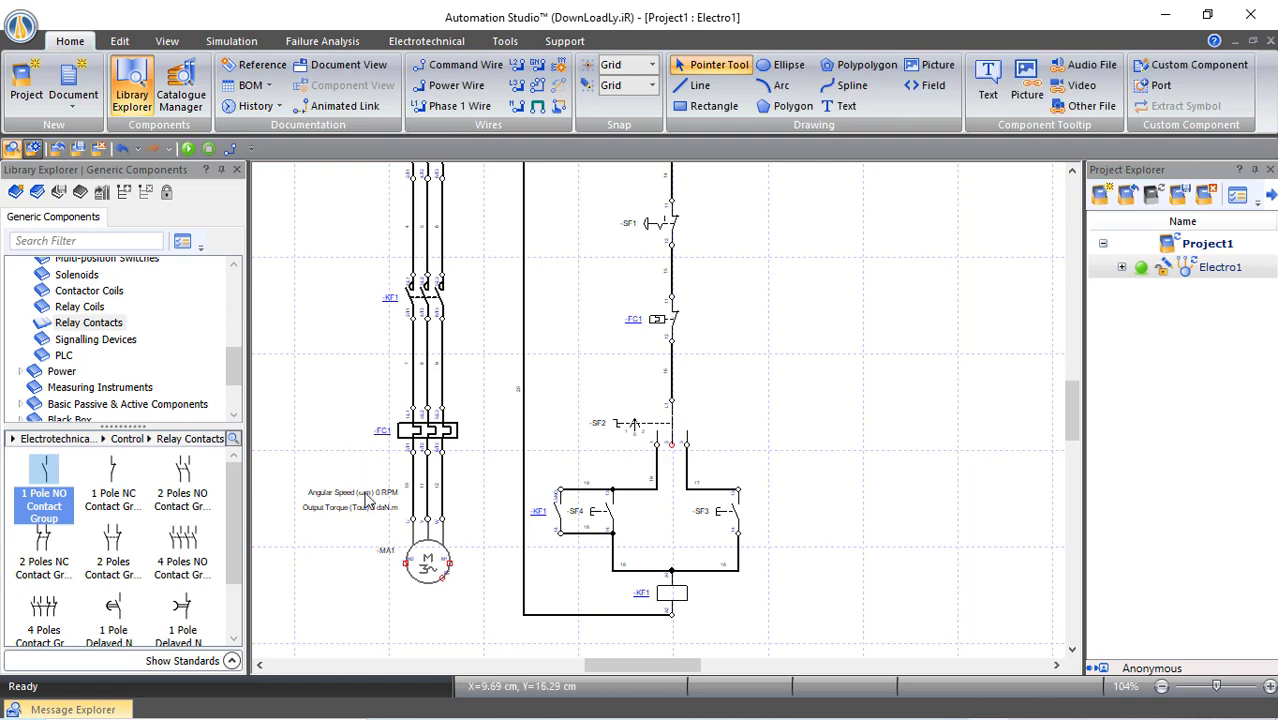
Enable motor MA1's Friction Coefficient and change it from 1E-07 to 0.0001 kN.m.s/rad.
mouse_move(427, 568)
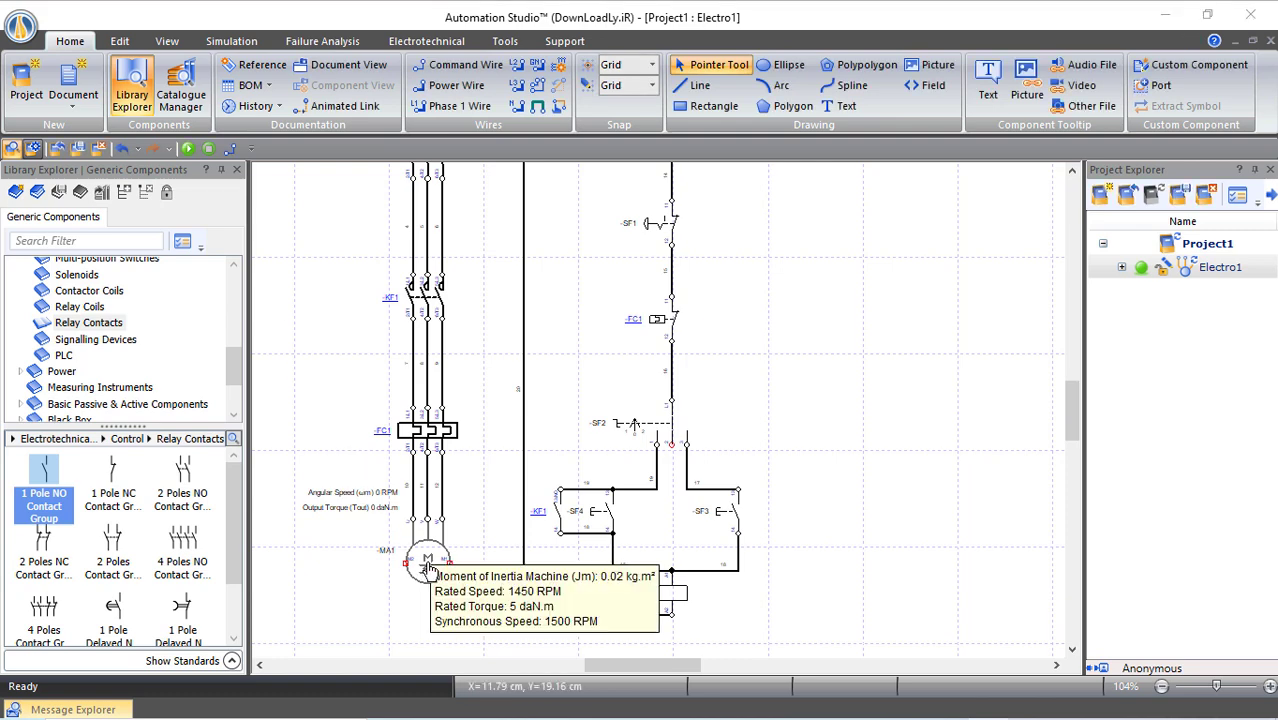
double_click(427, 568)
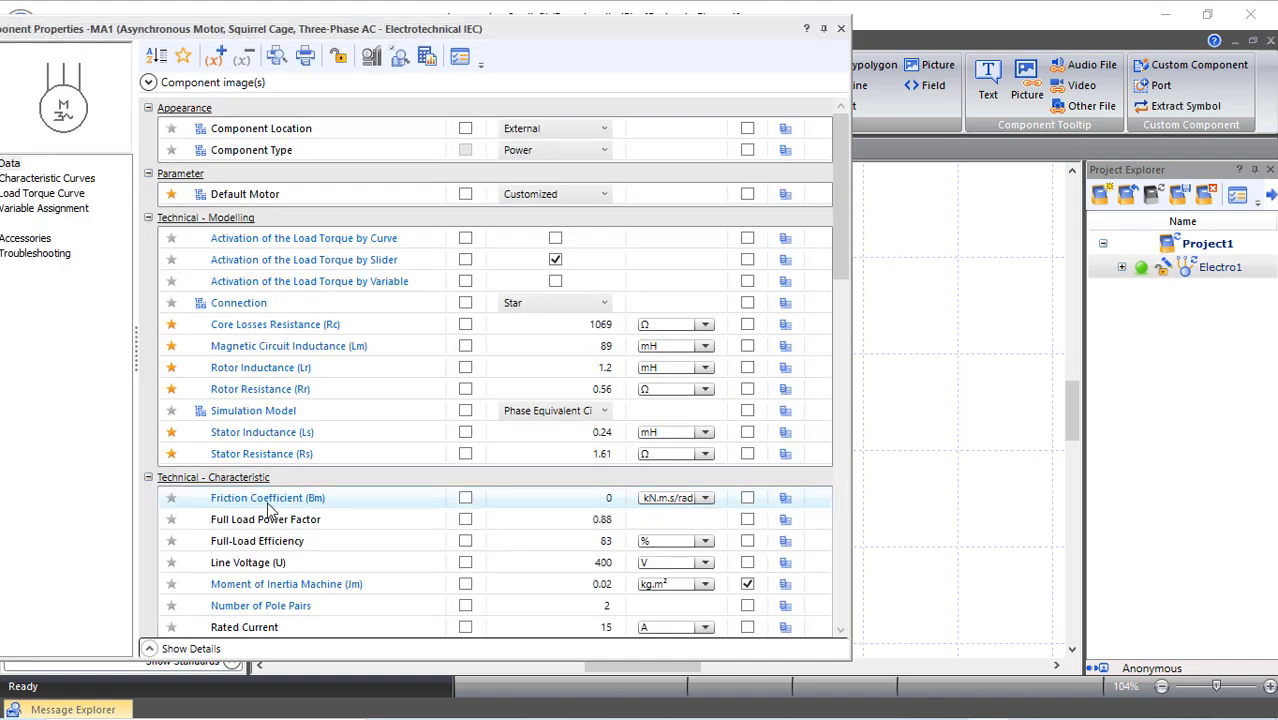
click(465, 497)
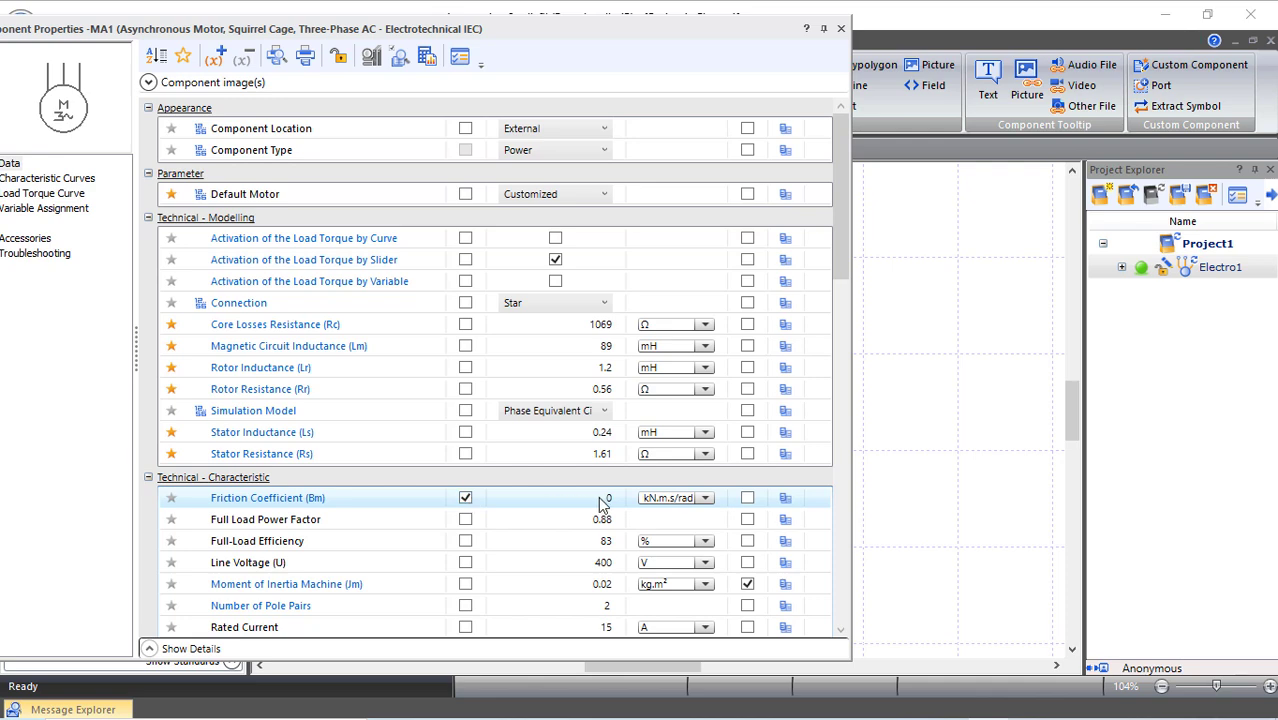
click(604, 497)
double_click(604, 497)
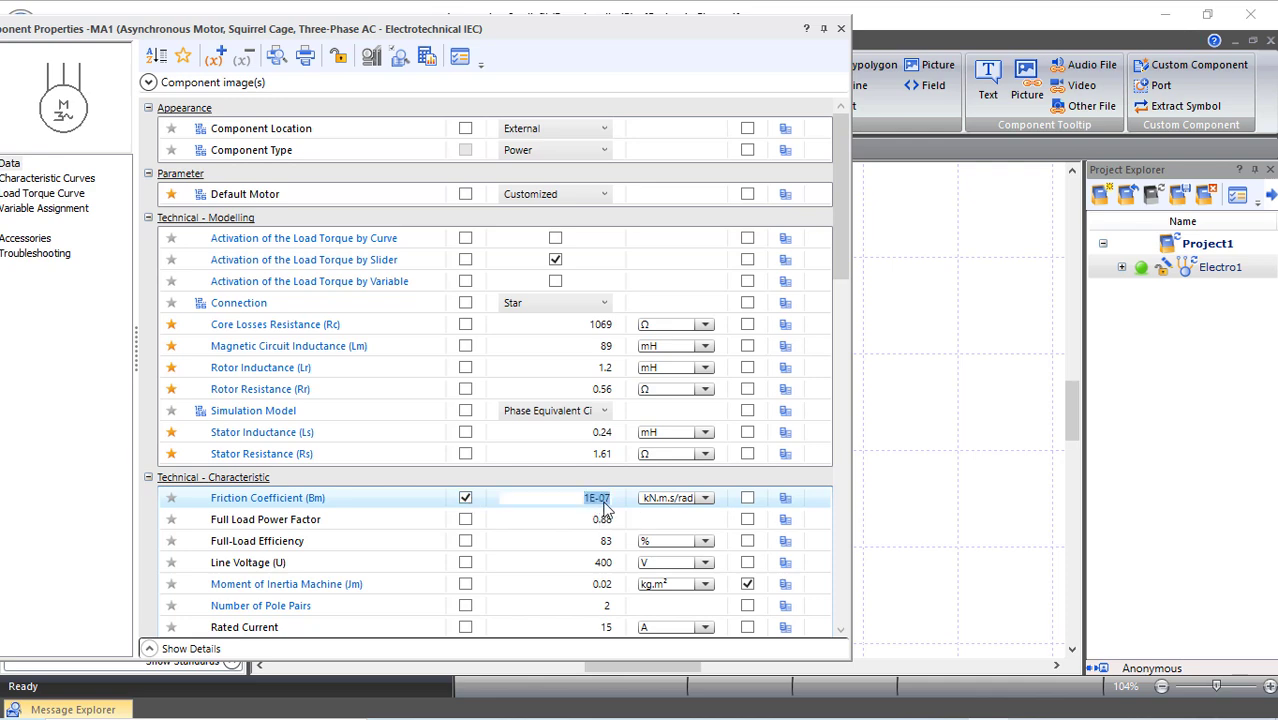
text(.0)
key(Return)
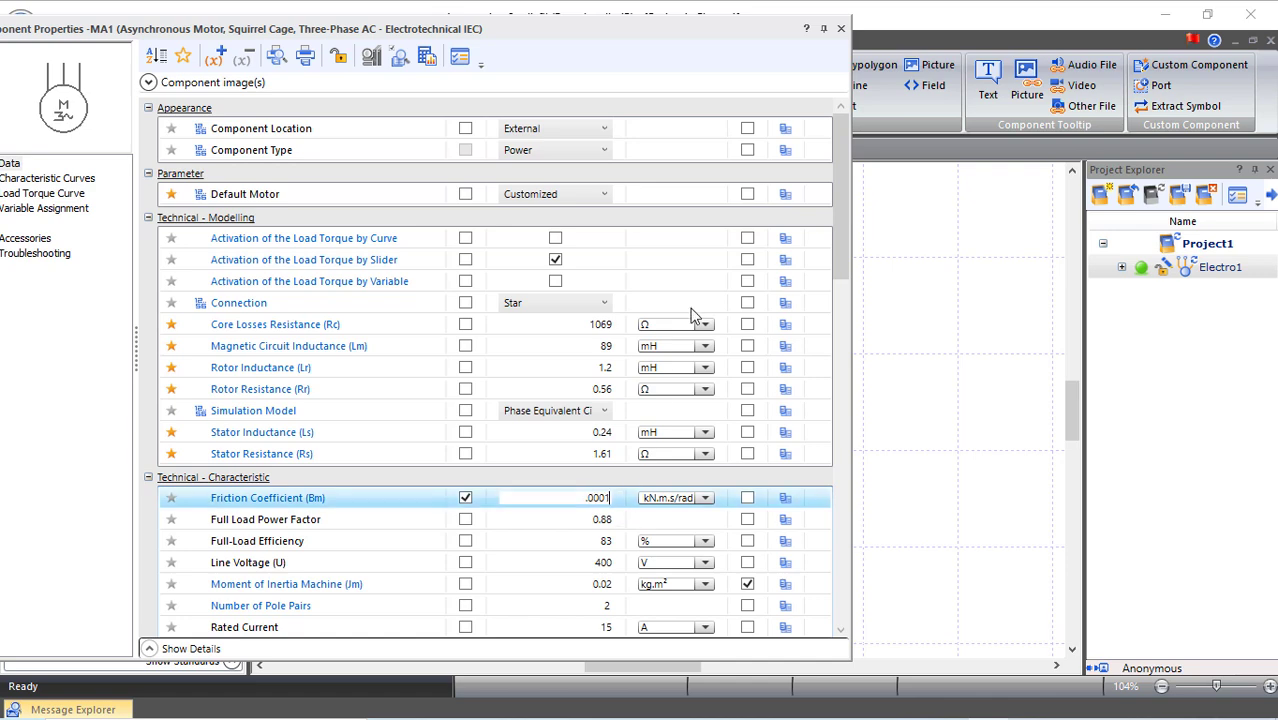
click(840, 28)
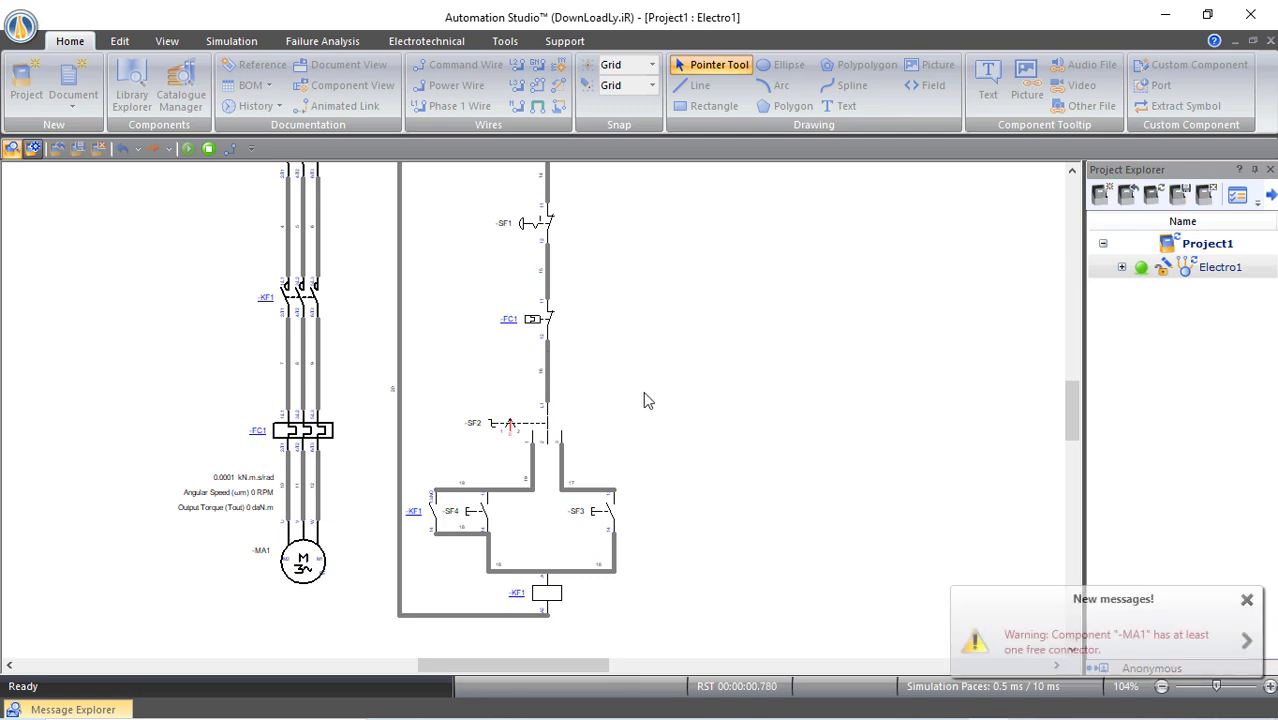
Close QA2, set SF2 to the SF3 branch, and run the motor by pressing SF3.
scroll(645, 399, up, 3)
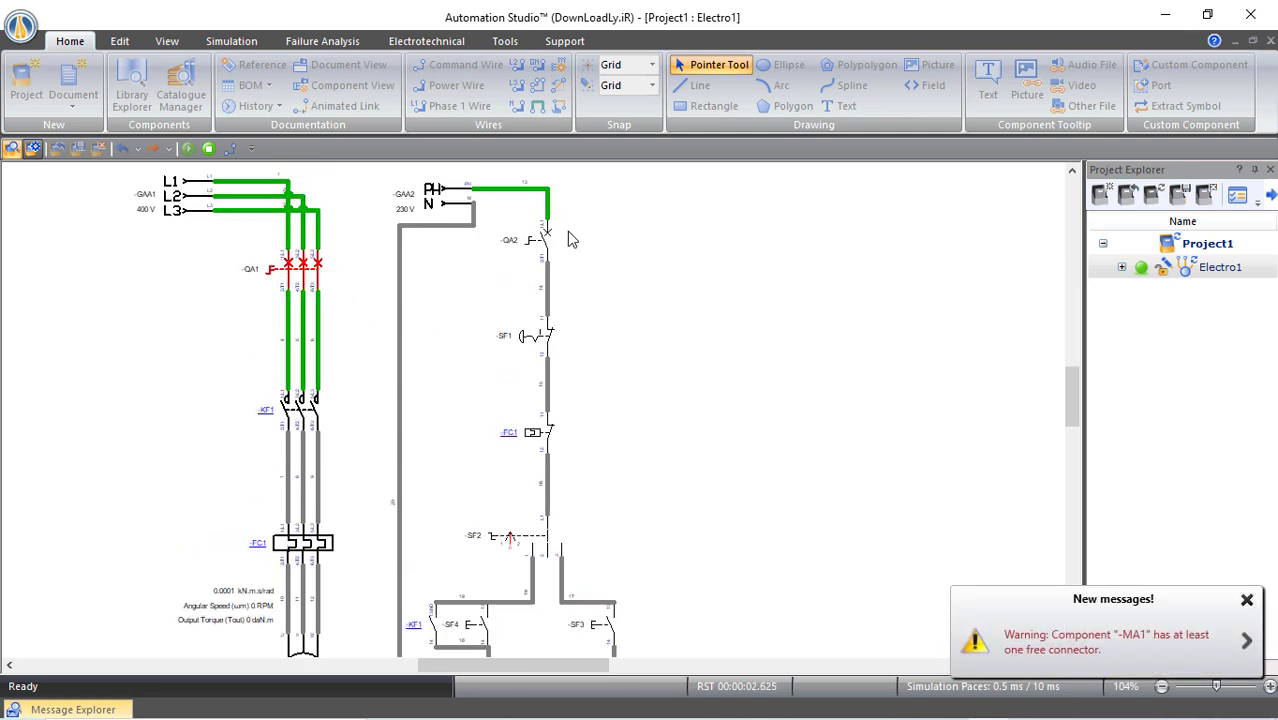
click(540, 242)
scroll(640, 296, down, 3)
click(560, 430)
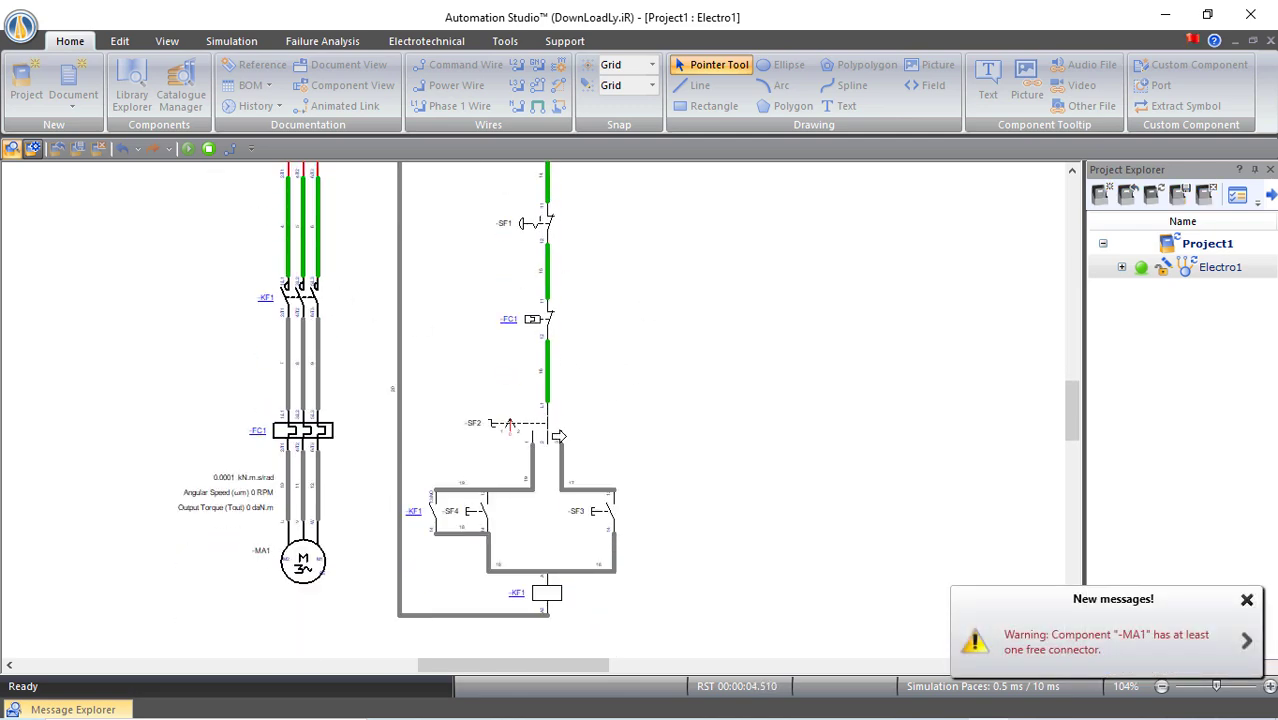
click(606, 515)
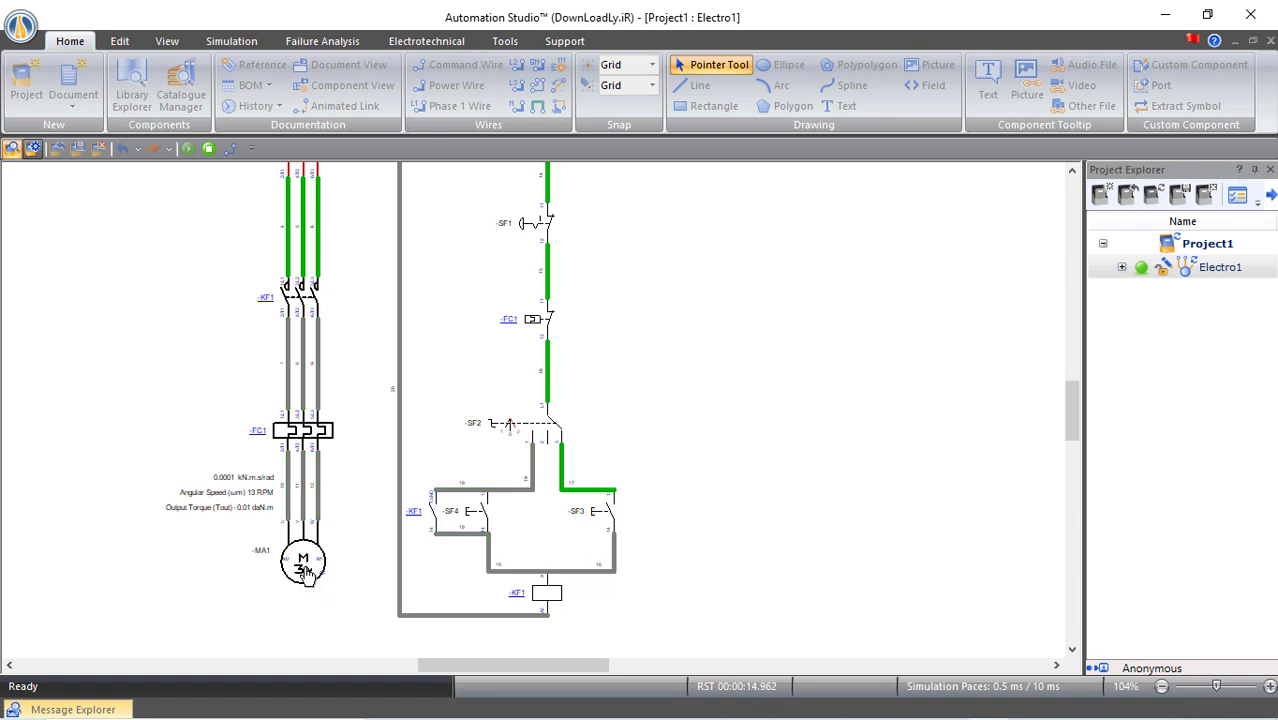
click(609, 518)
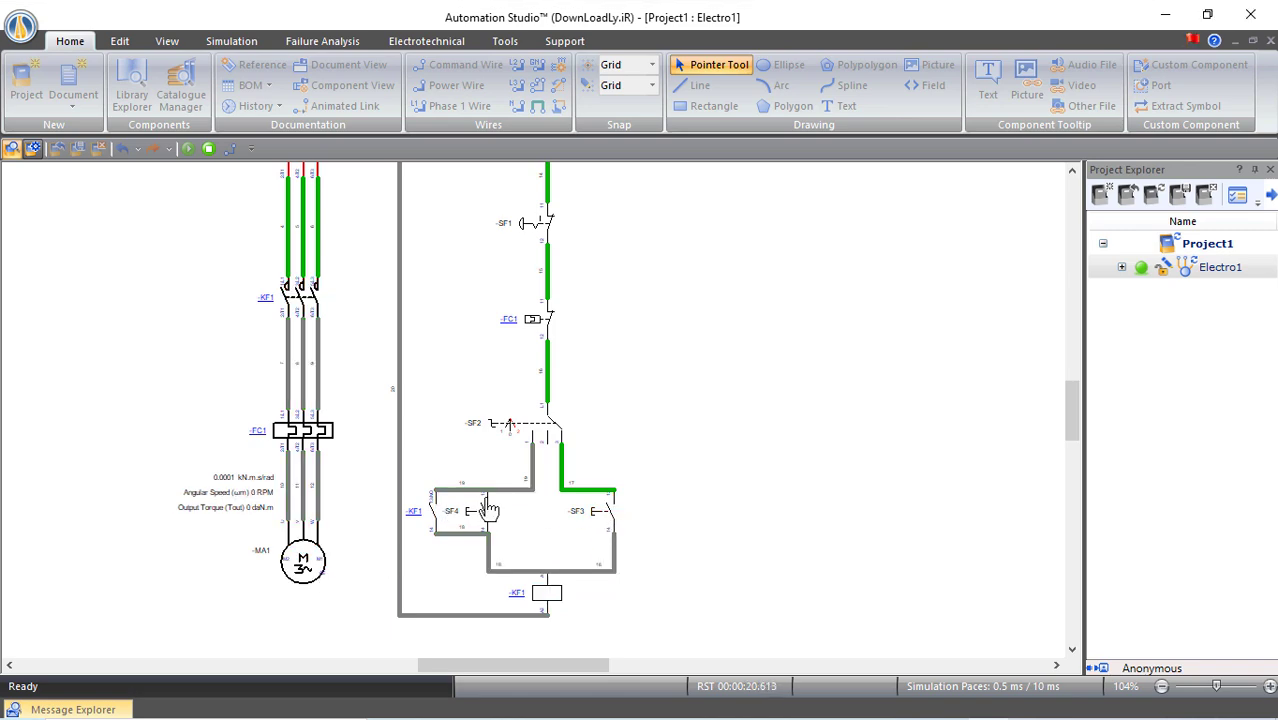
Latch the motor at 1486 RPM via SF4, stop it with SF1, and reset SF2.
click(549, 430)
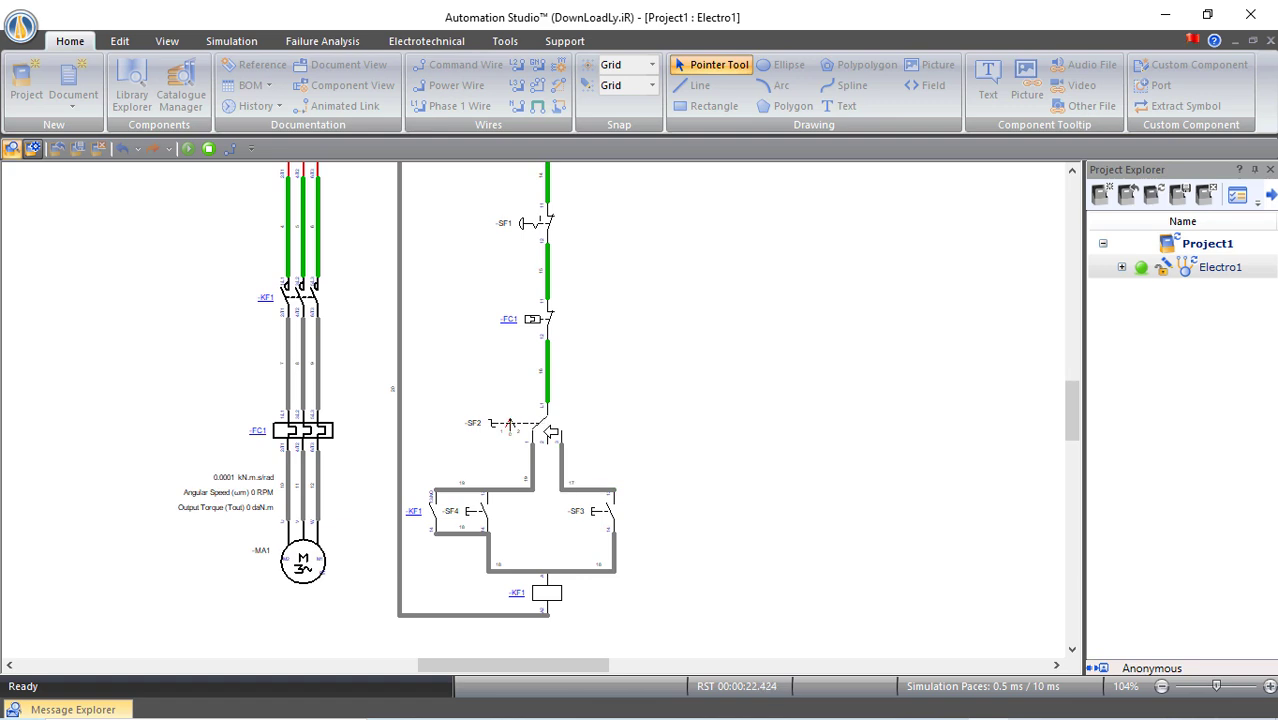
click(489, 522)
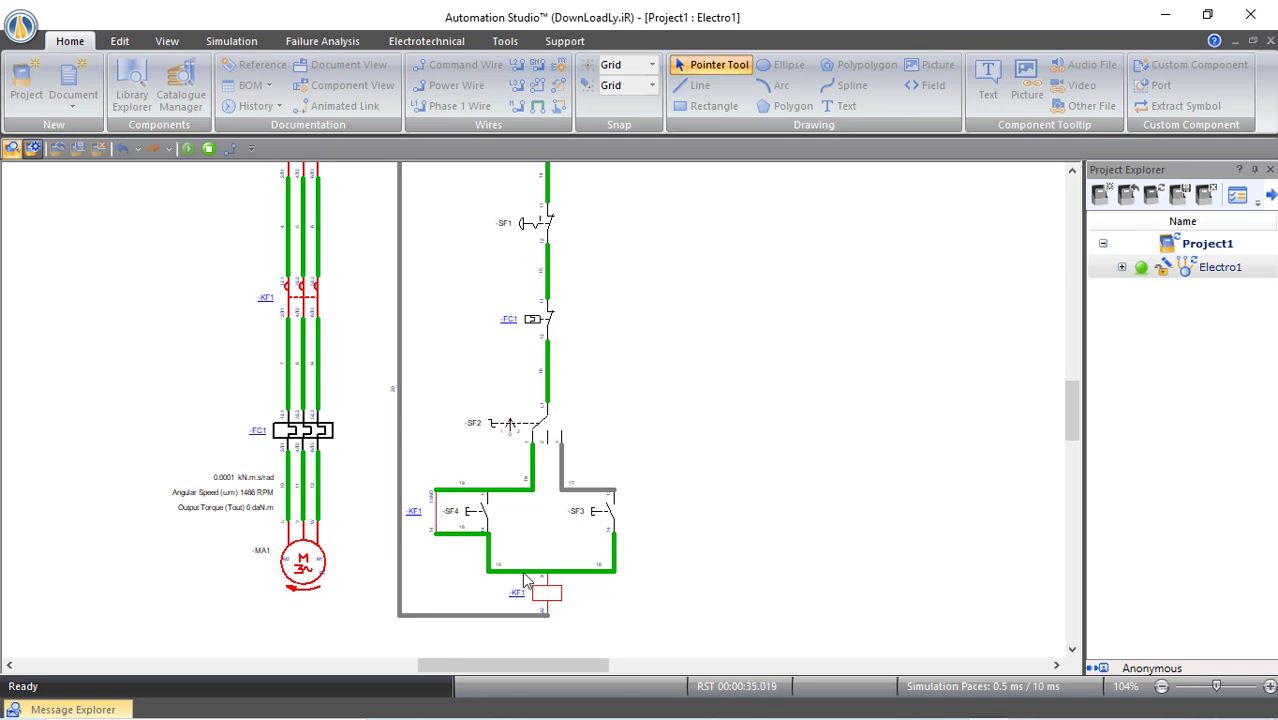
scroll(632, 565, up, 1)
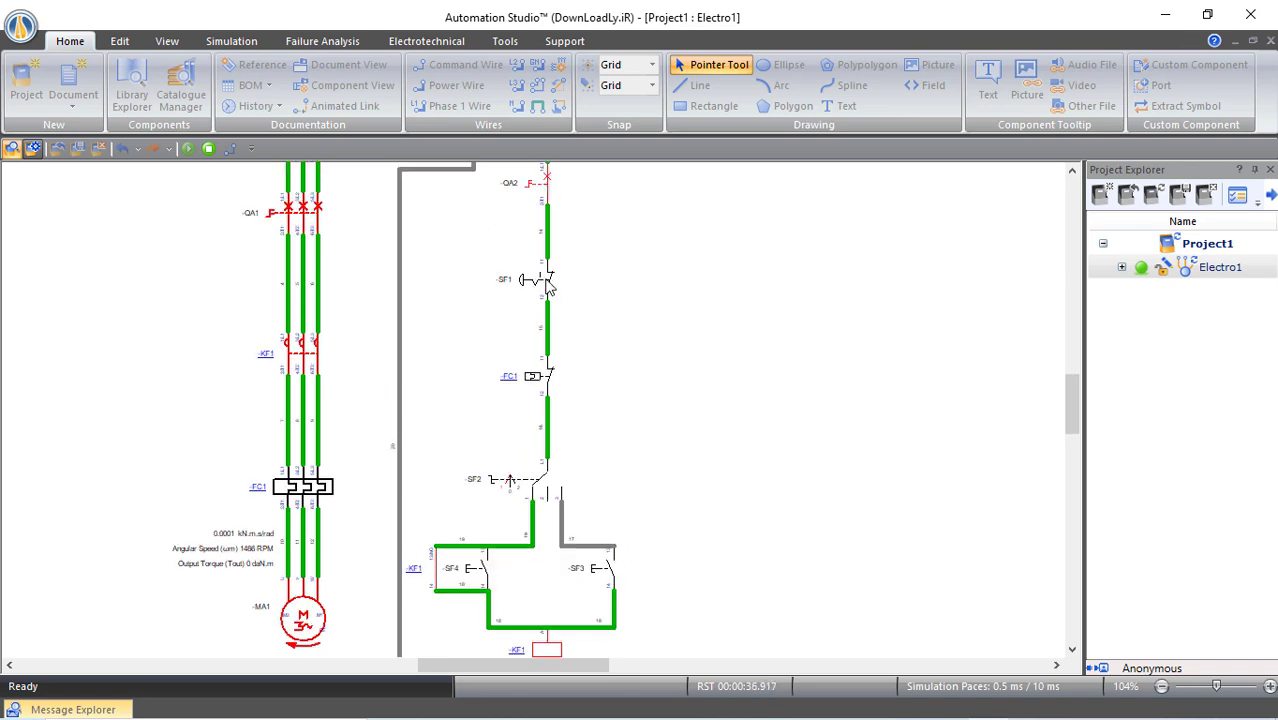
click(552, 289)
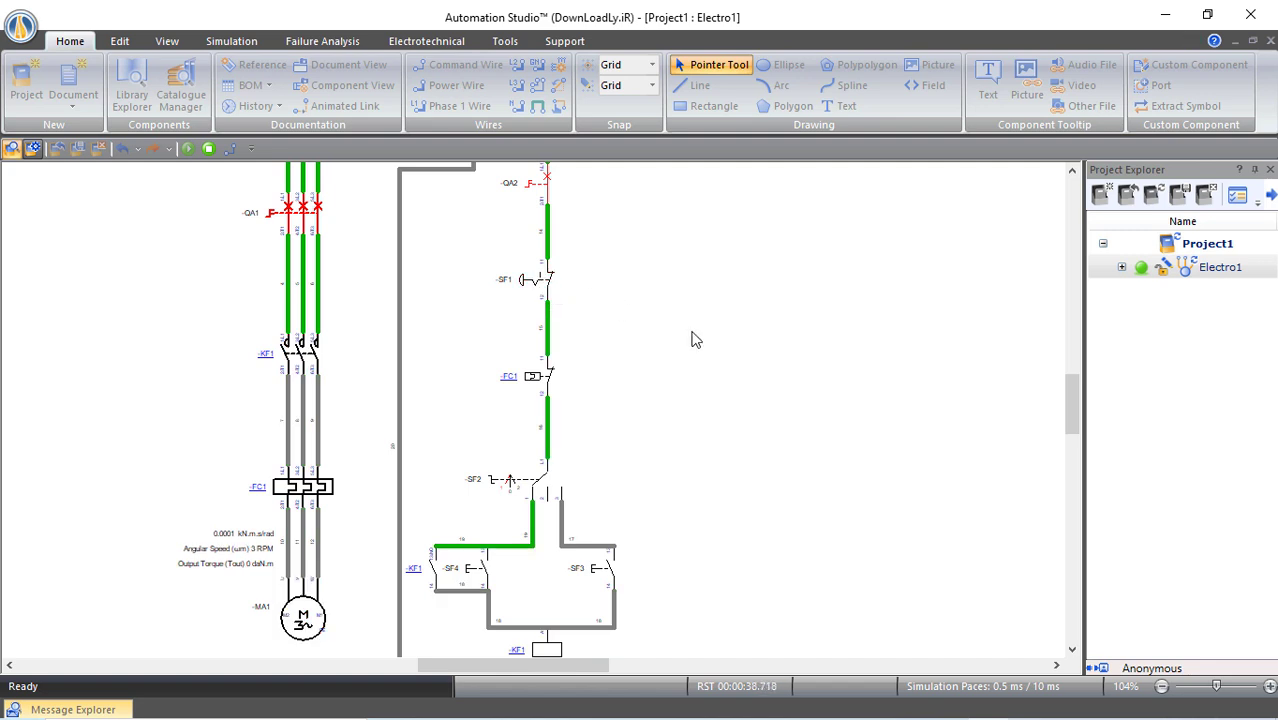
scroll(690, 337, down, 1)
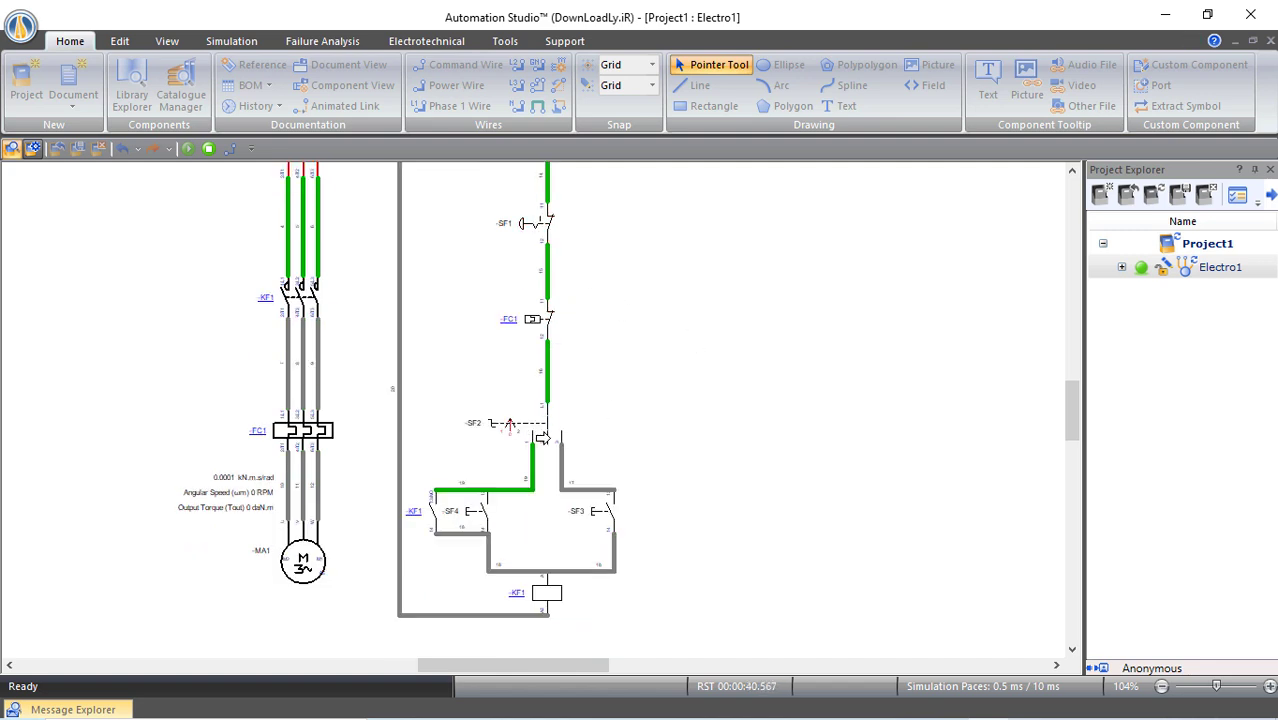
click(541, 437)
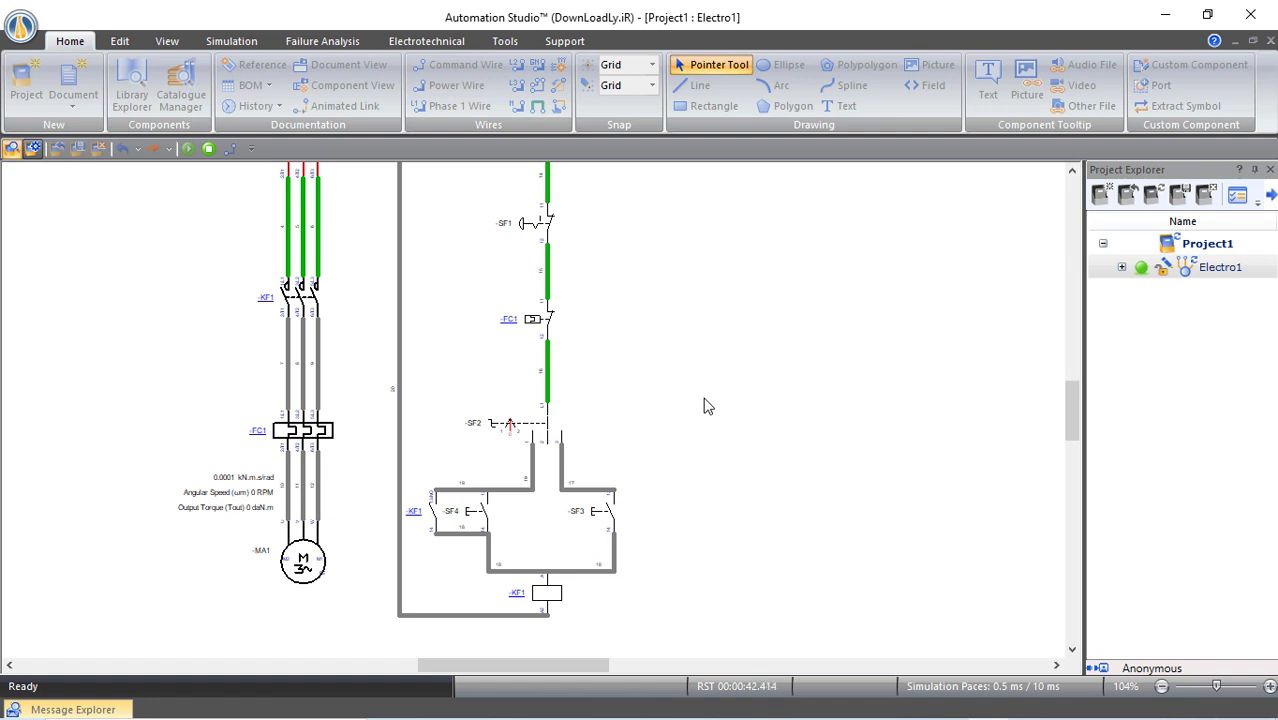